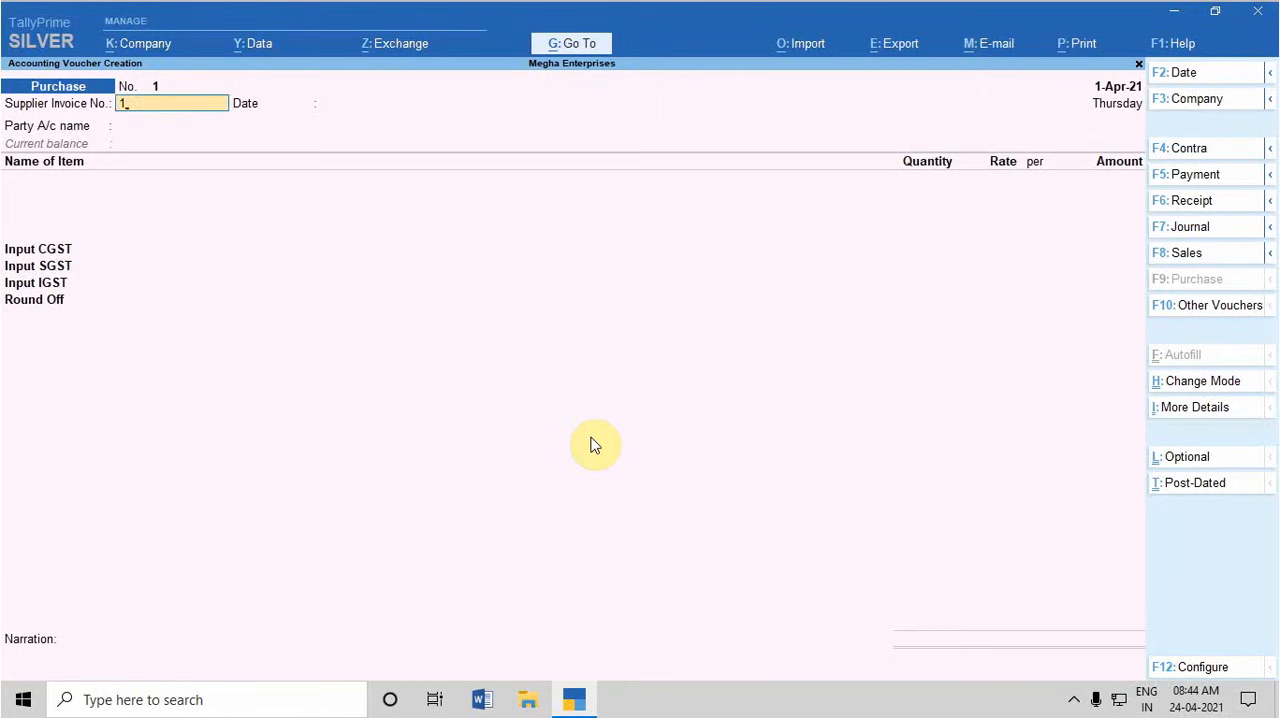
# Accept supplier invoice number 1 dated 1-Apr-21 and select the advocate's ledger as the purchase voucher's party account
pyautogui.press('Return')
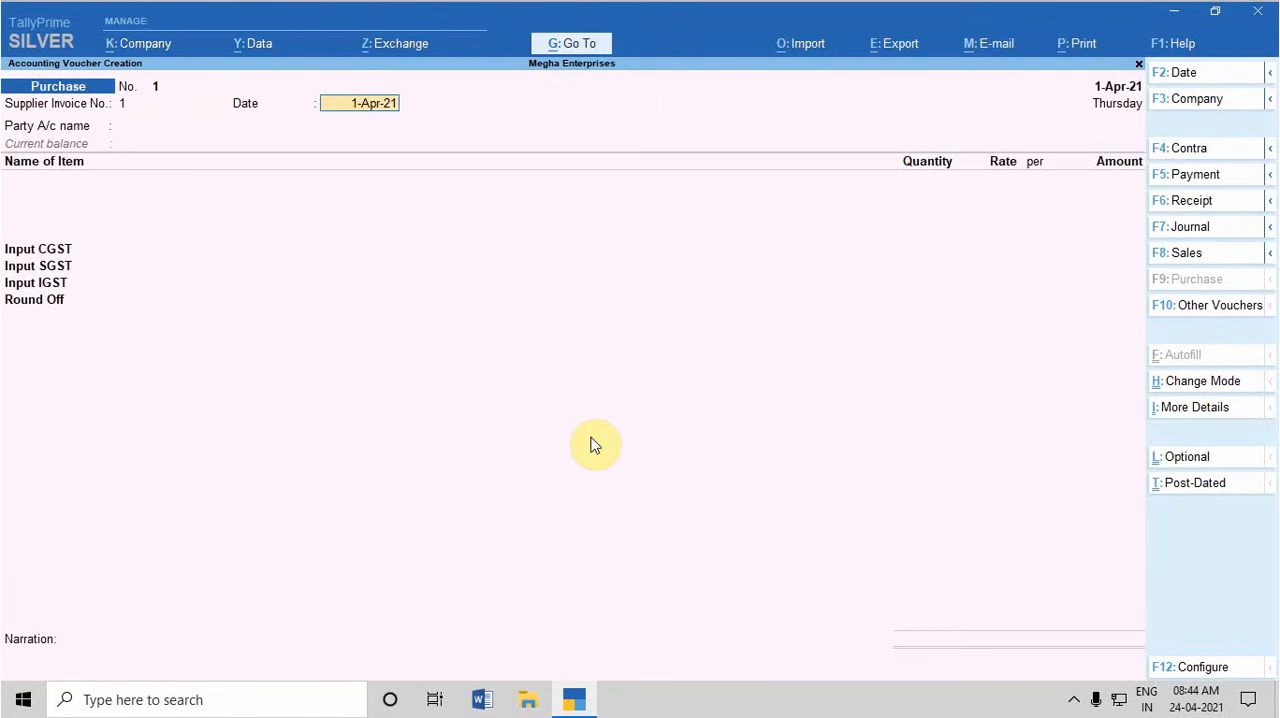
pyautogui.press('Return')
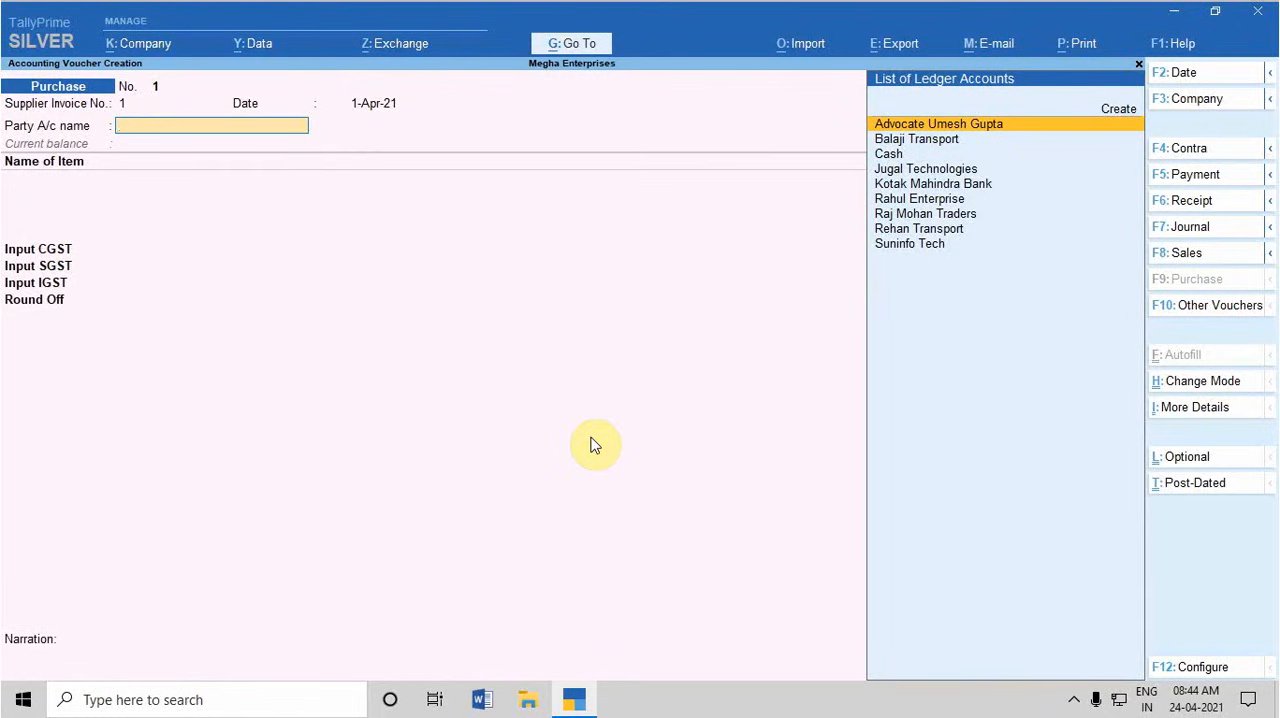
pyautogui.press('Return')
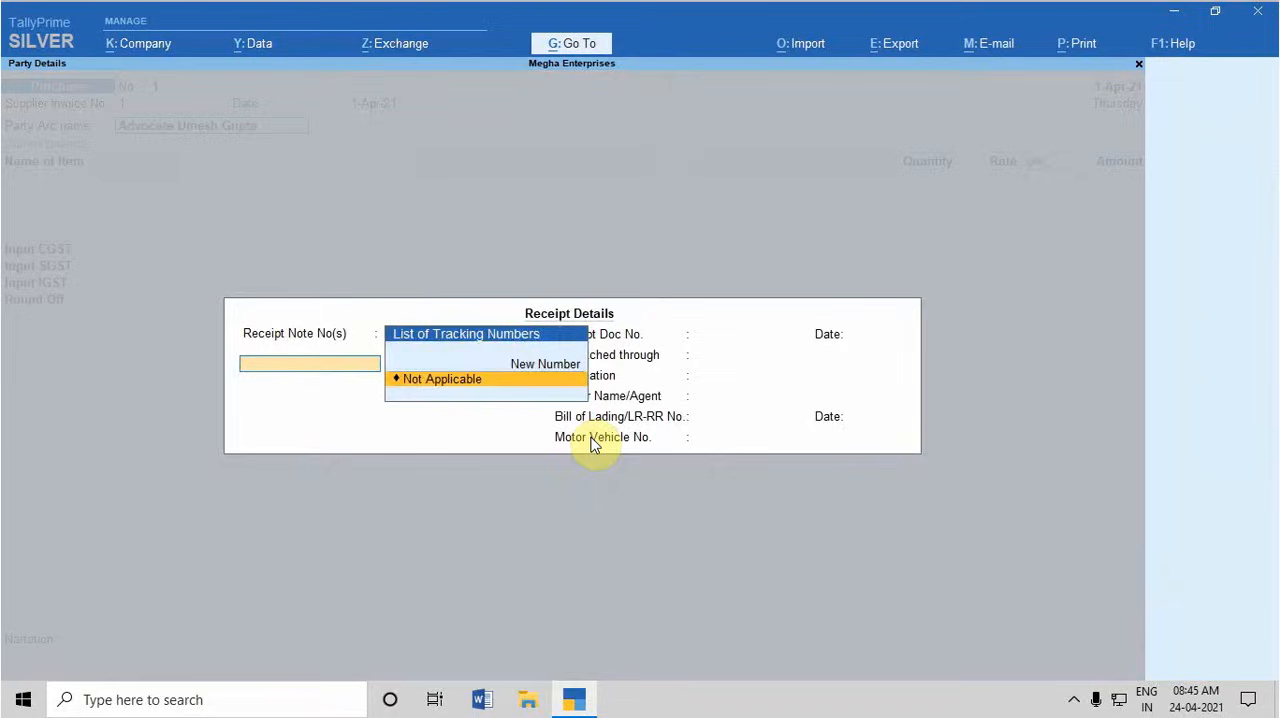
# Accept the receipt details with the receipt note set to Not Applicable, and accept the default supplier and consignee details
pyautogui.press('Return')
pyautogui.press('Return')
pyautogui.press('Return')
pyautogui.press('Return')
pyautogui.press('Return')
pyautogui.press('Return')
pyautogui.press('Return')
pyautogui.press('Return')
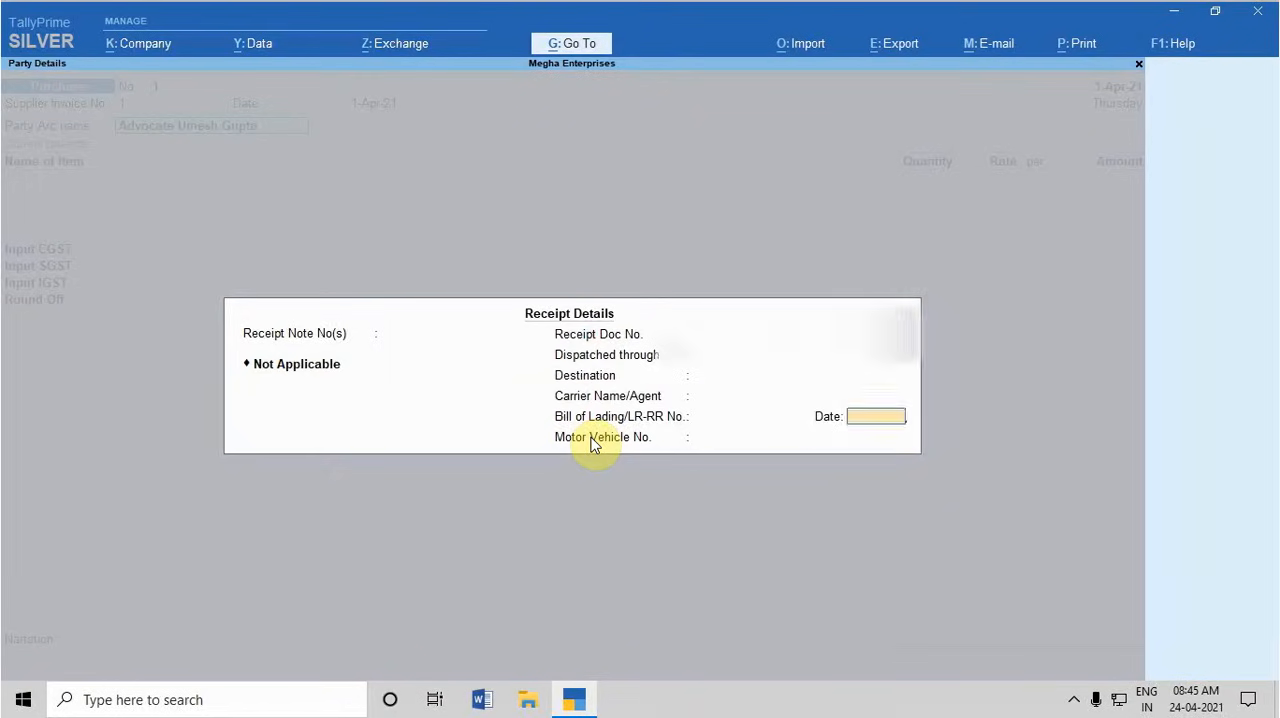
pyautogui.press('Return')
pyautogui.press('Return')
pyautogui.press('Return')
pyautogui.press('Return')
pyautogui.press('Return')
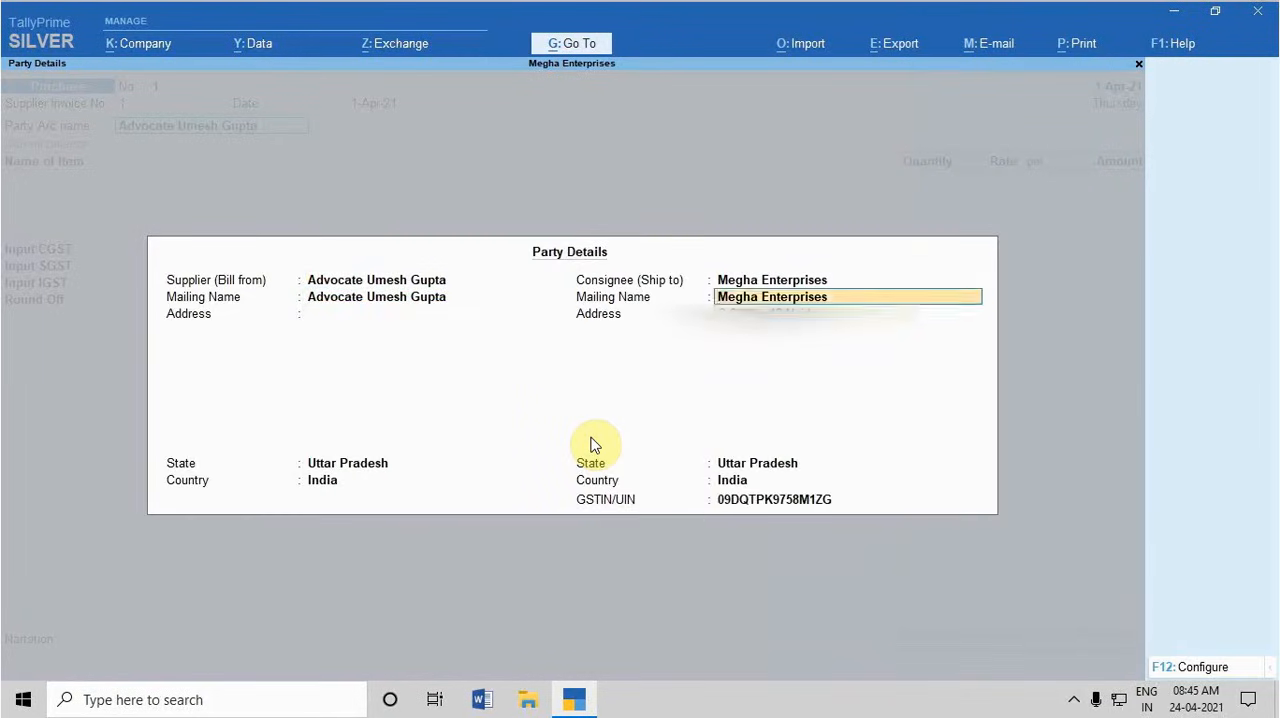
pyautogui.press('Return')
pyautogui.press('Return')
pyautogui.press('Return')
pyautogui.press('Return')
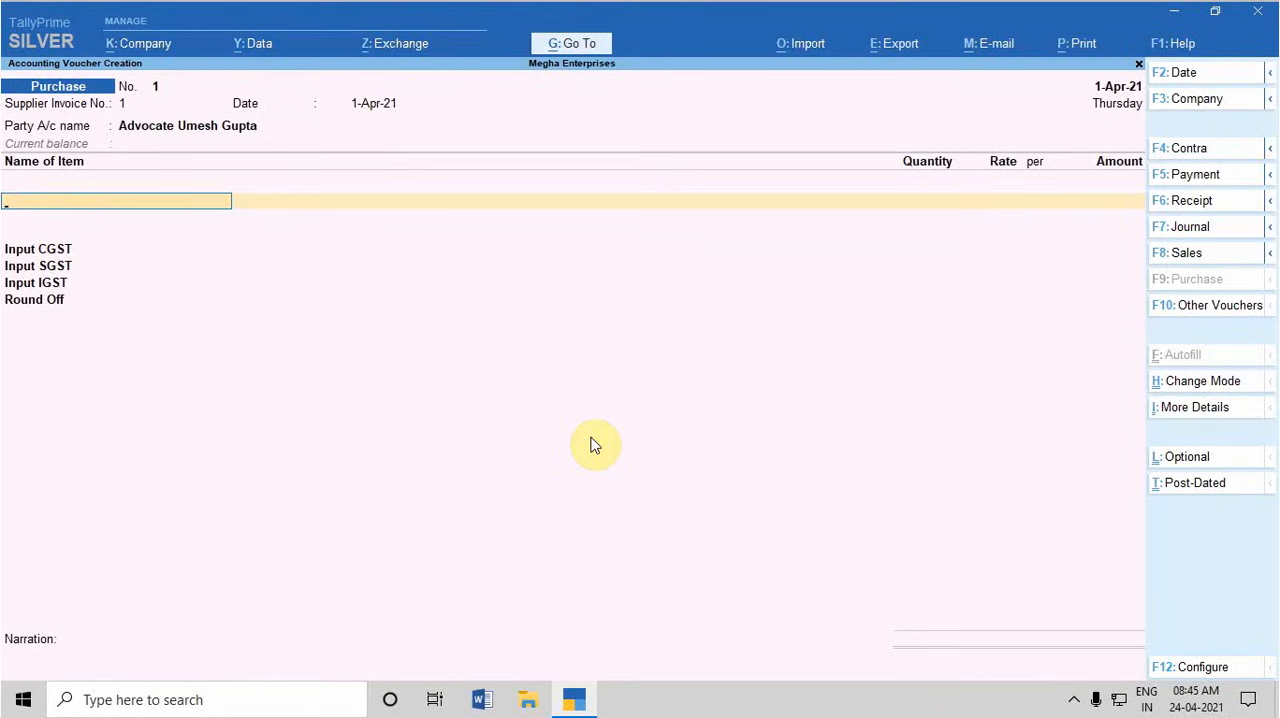
# Change the purchase voucher mode from Item Invoice to Accounting Invoice
pyautogui.hotkey('ctrl', 'h')
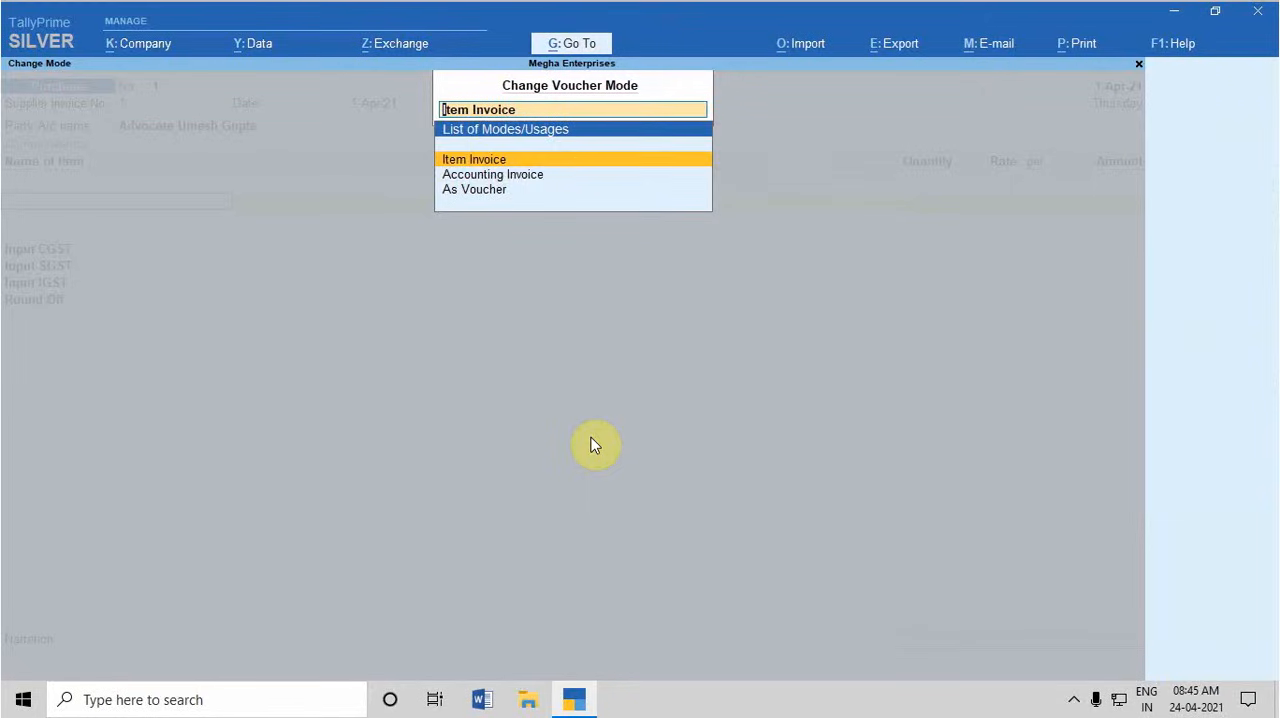
pyautogui.press('Down')
pyautogui.press('Return')
# Re-accept the supplier invoice number, date, party account and party details in the accounting invoice without changes
pyautogui.press('Return')
pyautogui.press('Return')
pyautogui.press('Return')
pyautogui.press('Return')
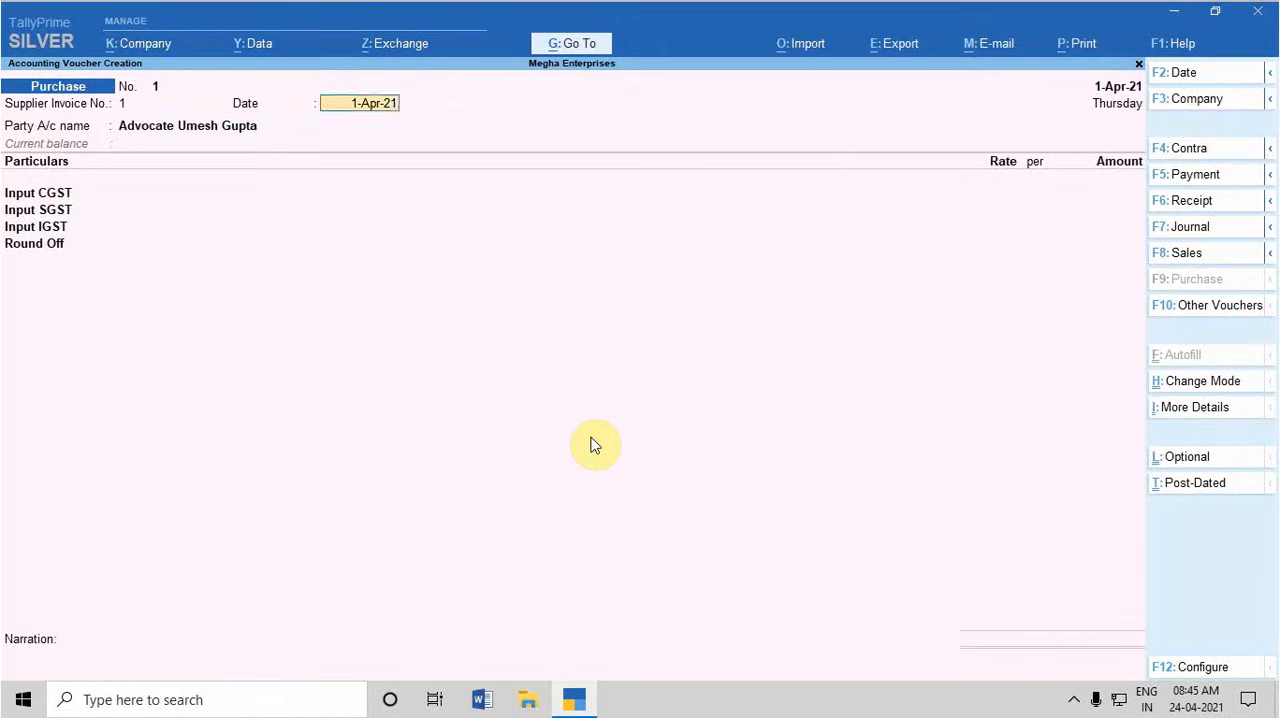
pyautogui.press('Return')
pyautogui.press('Return')
pyautogui.press('Return')
pyautogui.press('Return')
pyautogui.press('Return')
pyautogui.press('Return')
pyautogui.press('Return')
pyautogui.press('Return')
pyautogui.press('Return')
pyautogui.press('Return')
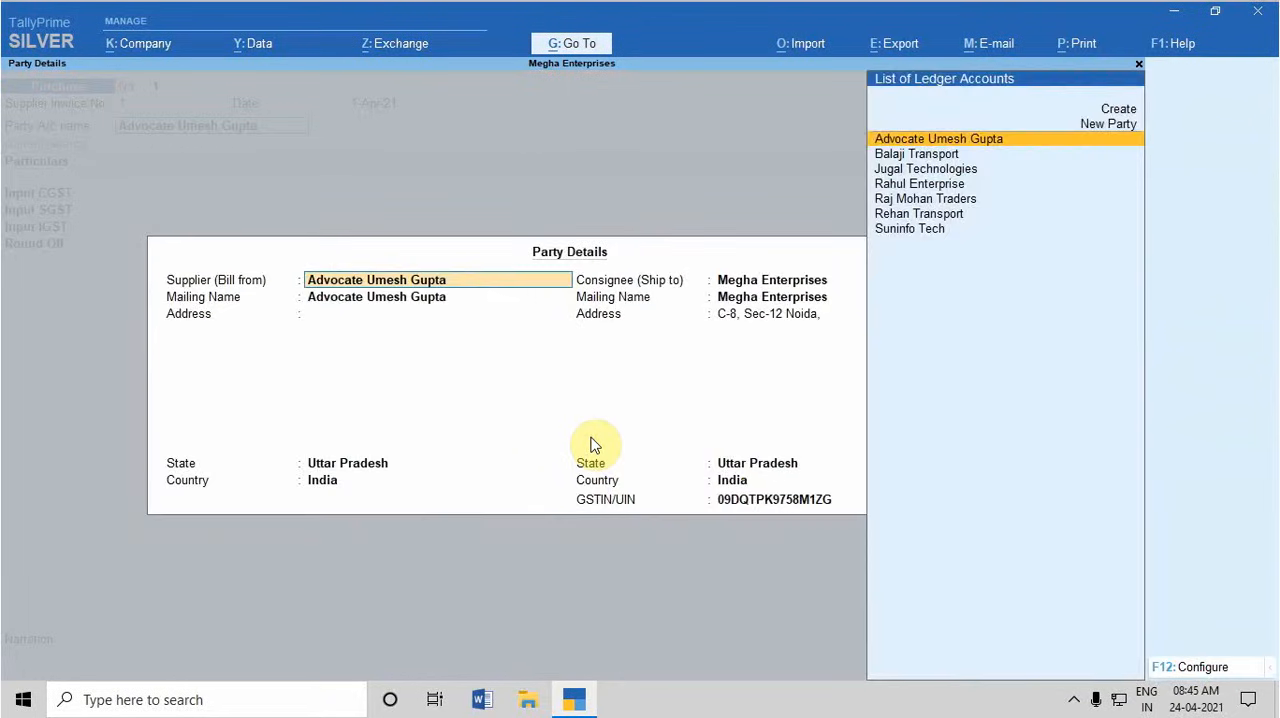
pyautogui.press('Return')
pyautogui.press('Return')
pyautogui.press('Return')
pyautogui.press('Return')
pyautogui.press('Return')
pyautogui.press('Return')
pyautogui.press('Return')
pyautogui.press('Return')
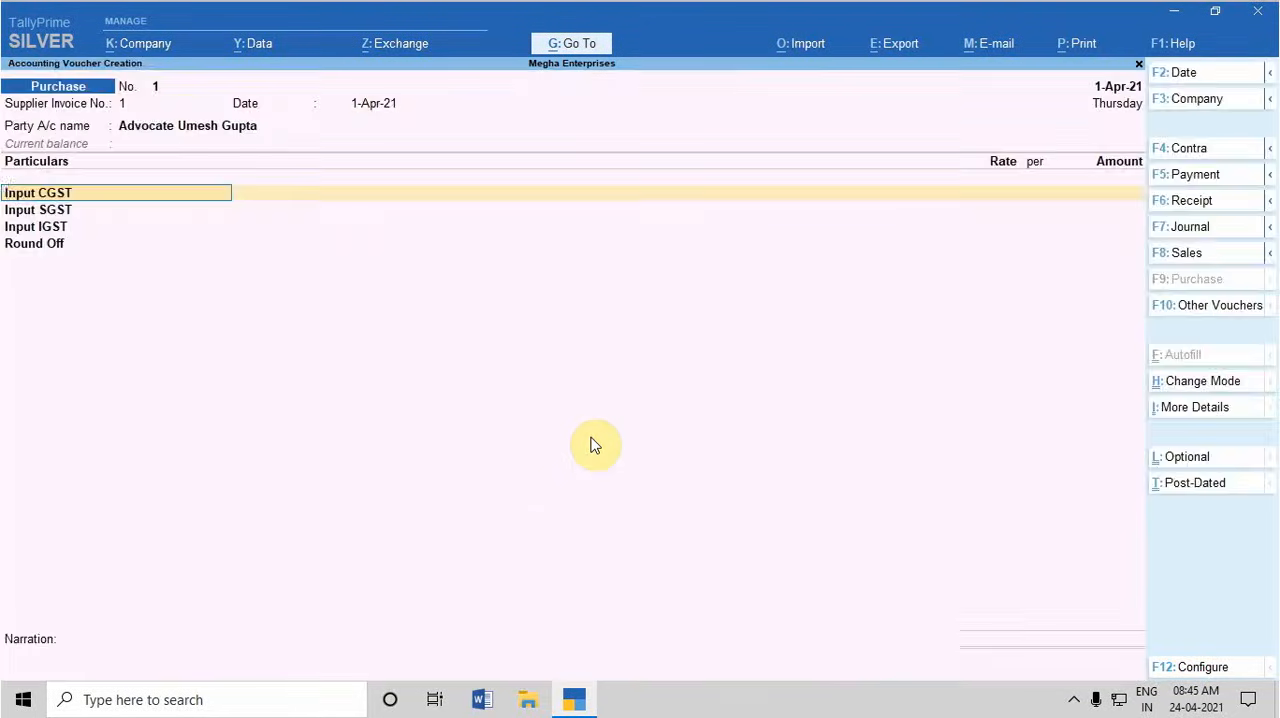
# Replace the Input CGST line with the Legal Charges ledger and enter an amount of 15000
pyautogui.write('Le')
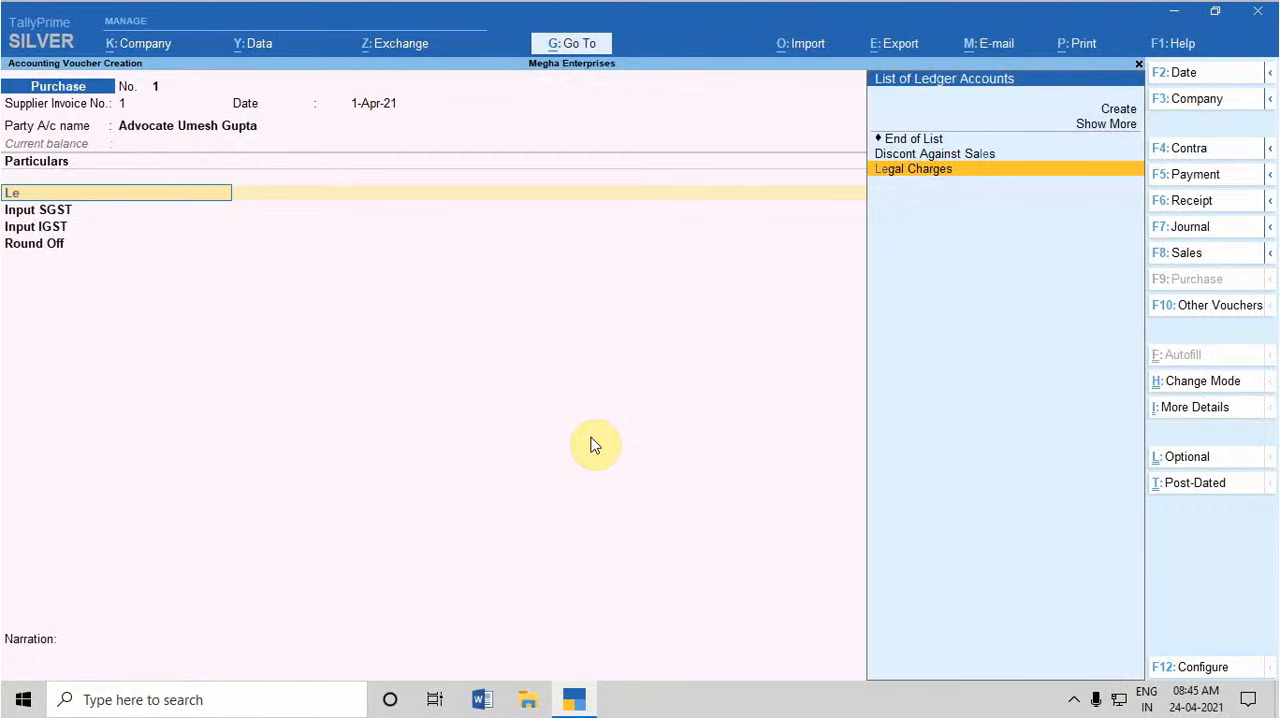
pyautogui.press('Return')
pyautogui.press('Return')
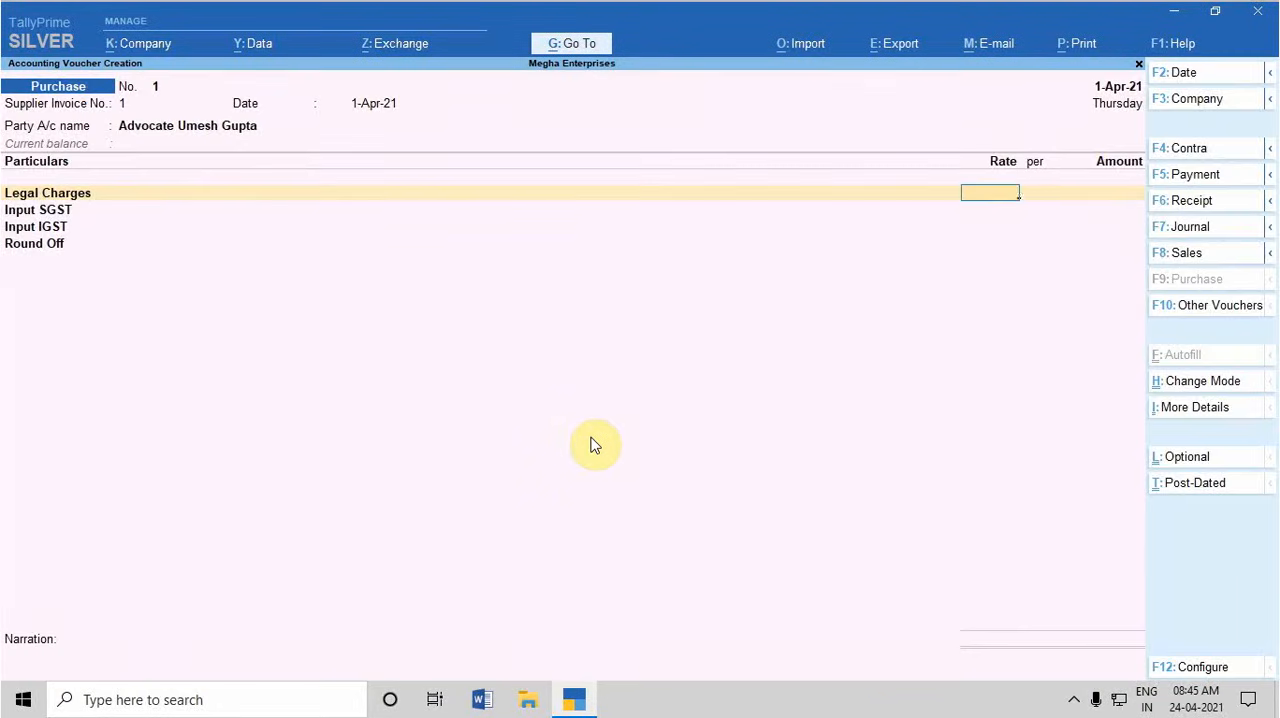
pyautogui.press('Return')
pyautogui.write('15000')
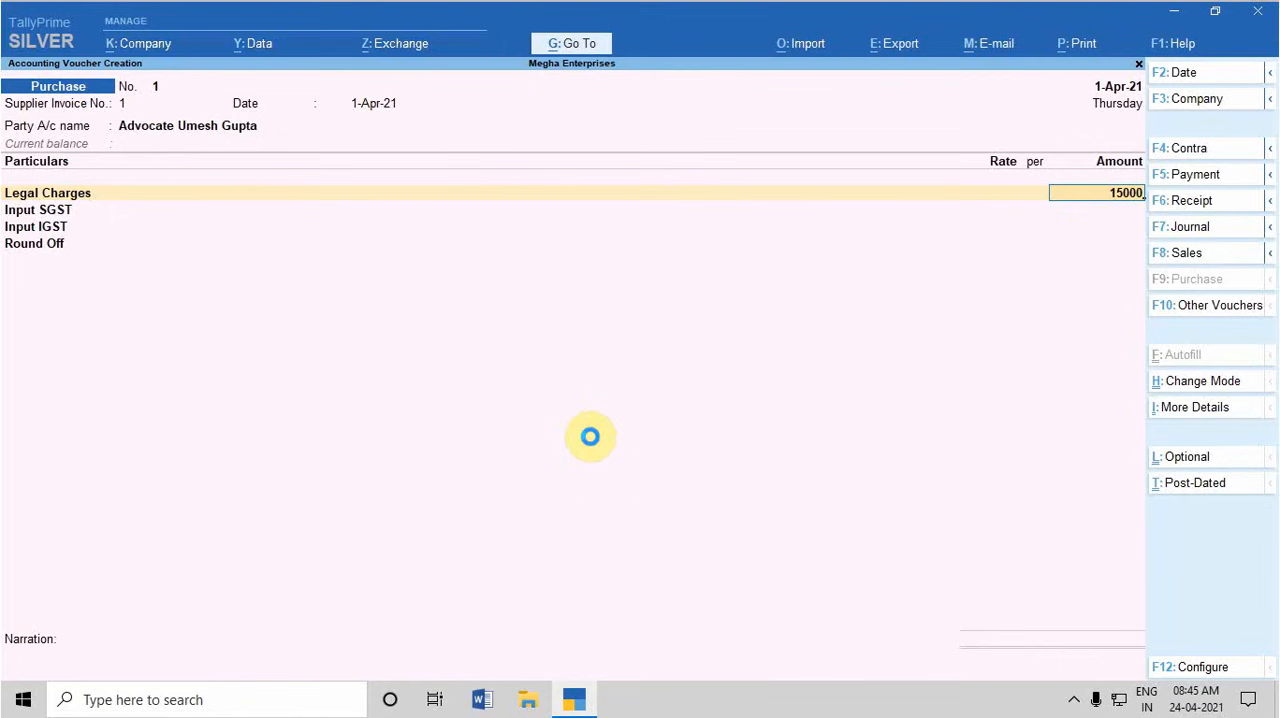
pyautogui.press('Return')
pyautogui.press('Return')
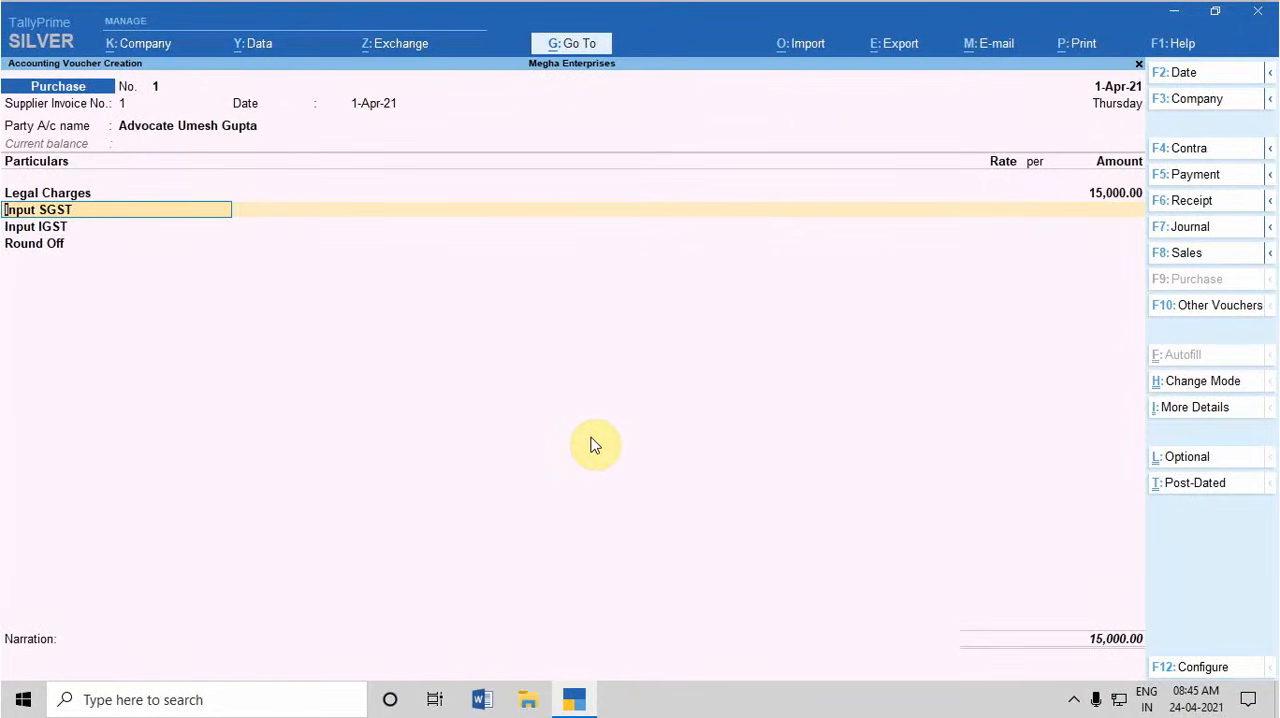
# Return to the Legal Charges line, open its ledger for alteration, keep it under Indirect Expenses, and set cost centres applicable to No
pyautogui.press('BackSpace')
pyautogui.press('BackSpace')
pyautogui.press('BackSpace')
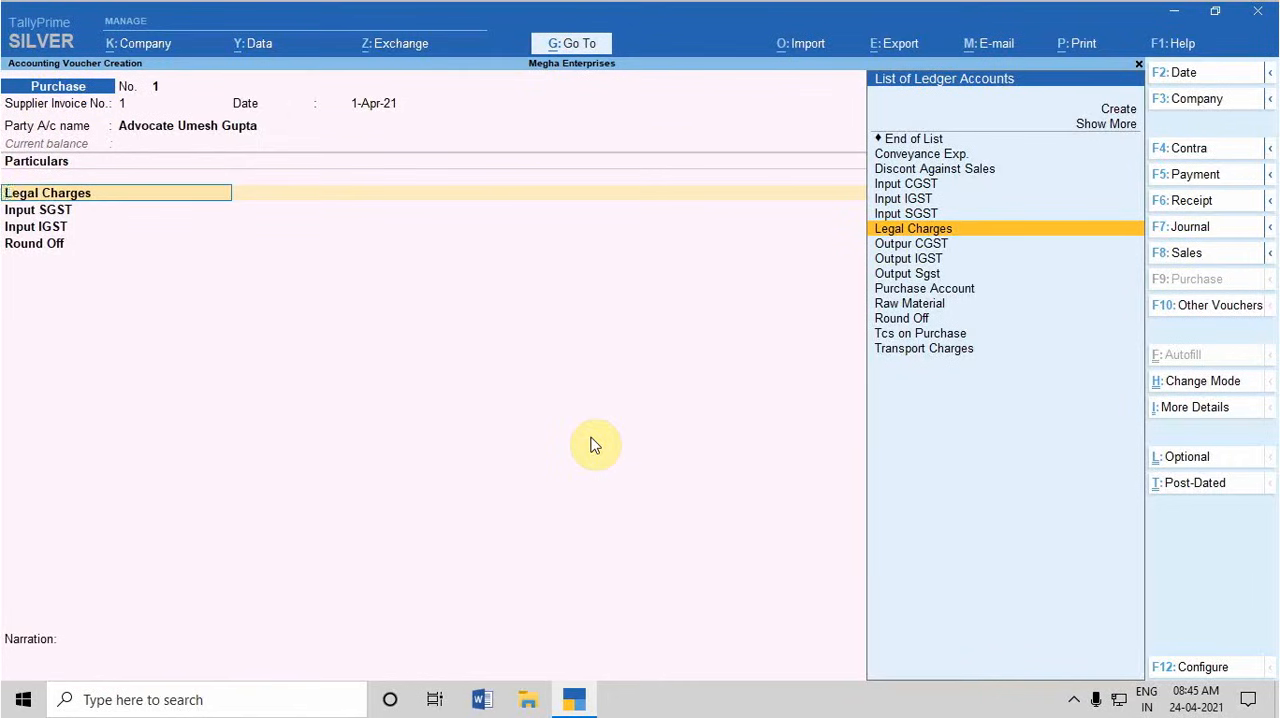
pyautogui.hotkey('ctrl', 'Return')
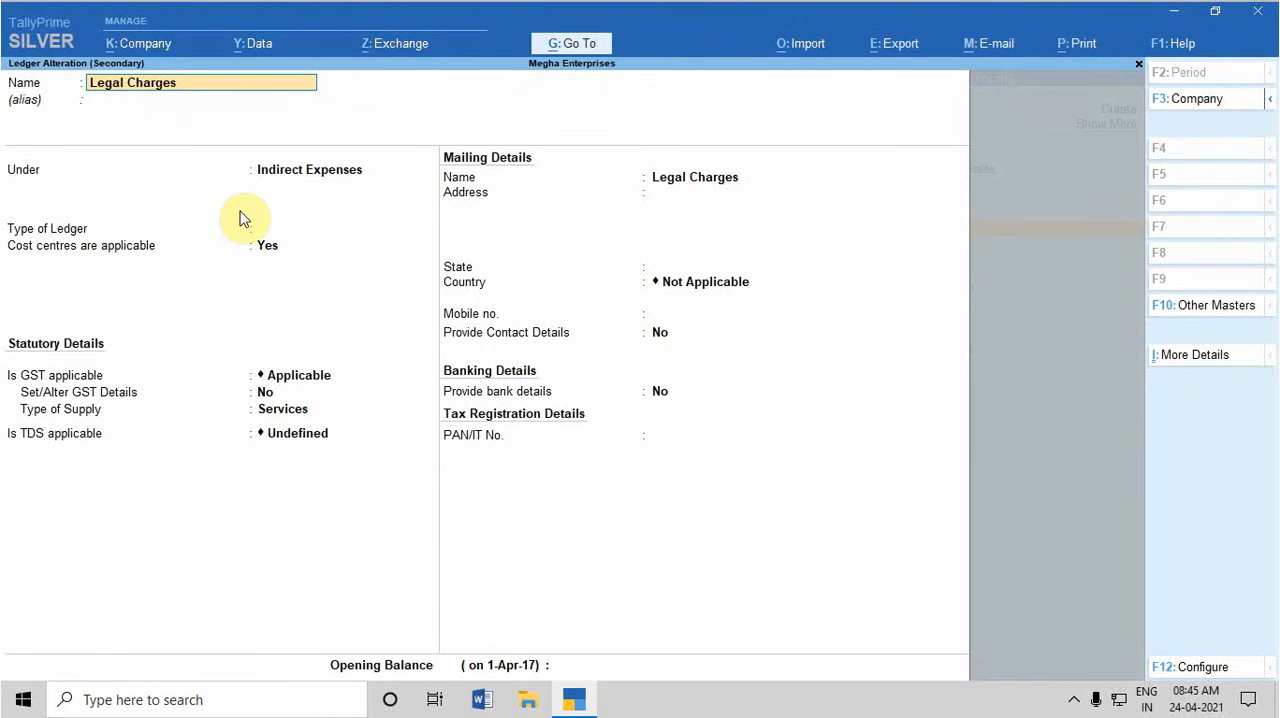
pyautogui.press('Return')
pyautogui.press('Return')
pyautogui.press('Return')
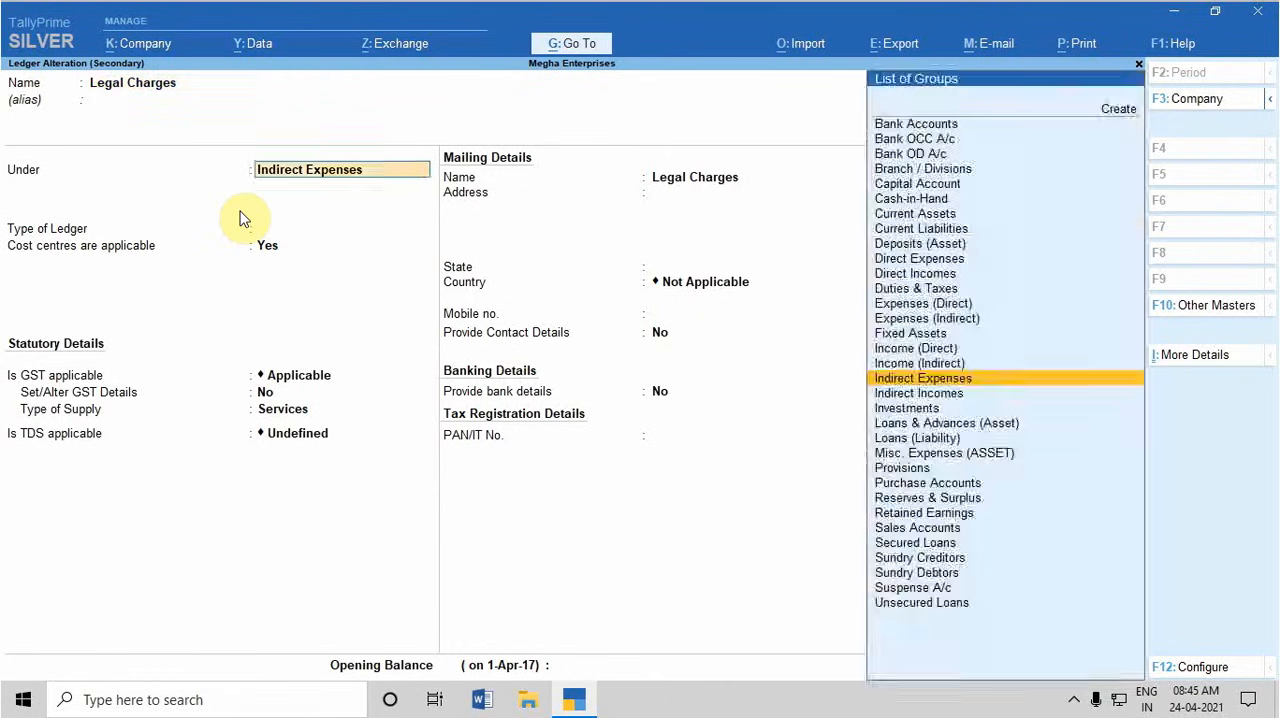
pyautogui.press('Return')
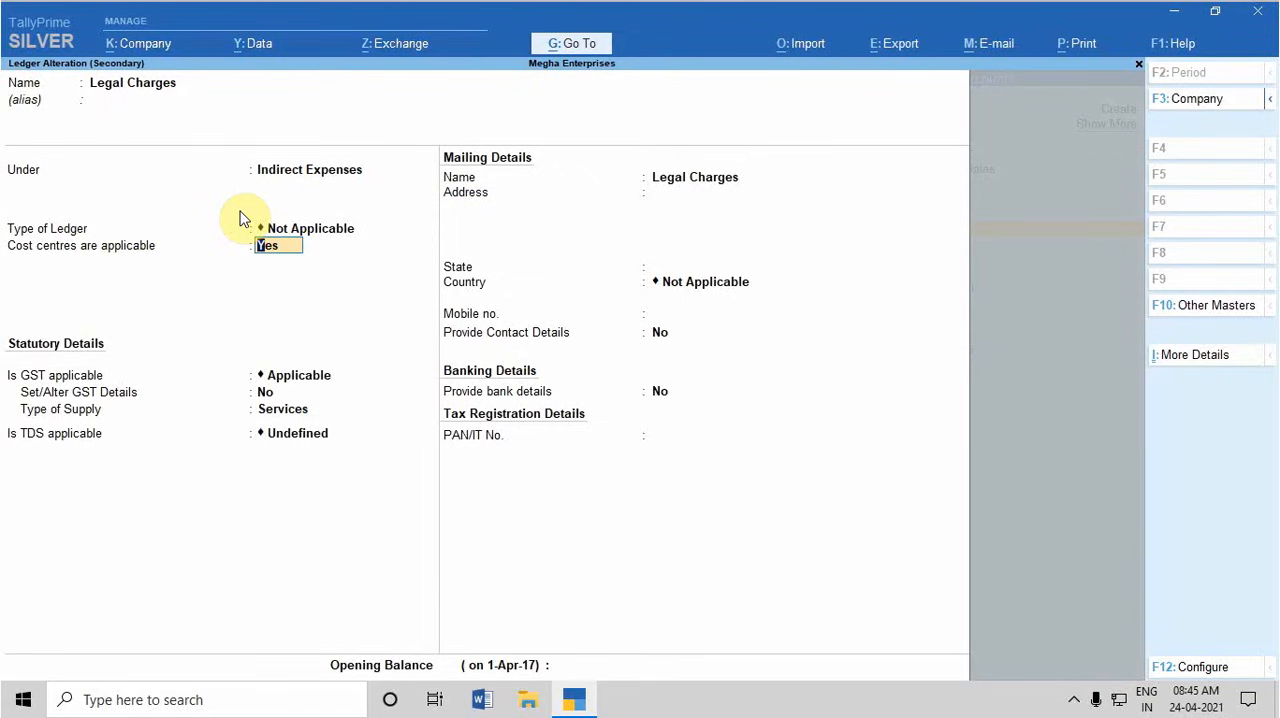
pyautogui.press('n')
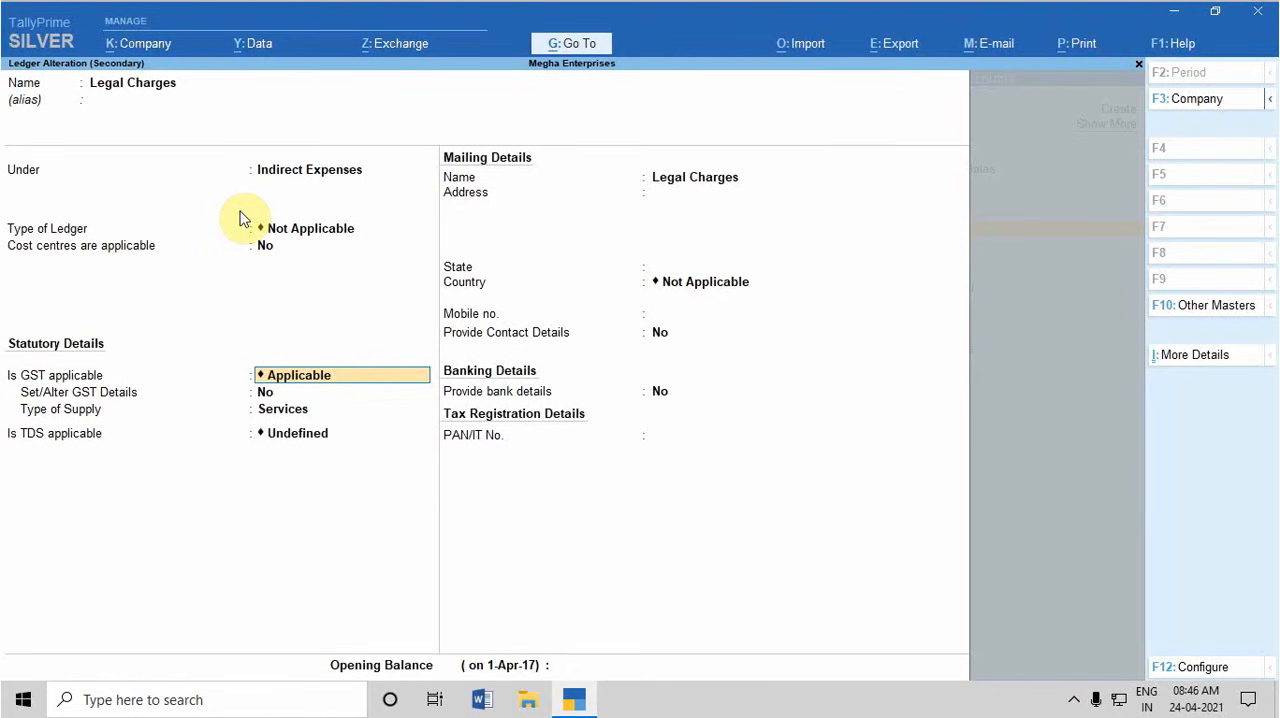
# Open the ledger's GST details with GST kept applicable, and start a tax rate history entry applicable from 1-4-2021
pyautogui.press('Return')
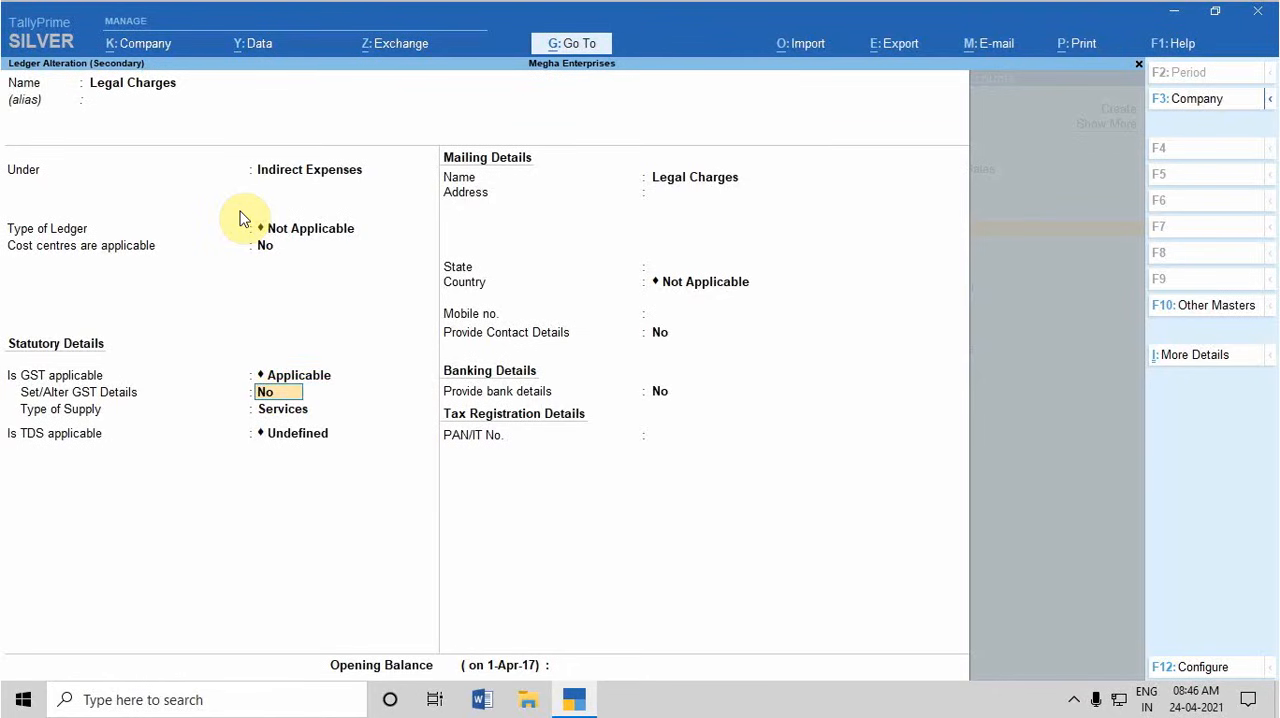
pyautogui.write('y')
pyautogui.press('Return')
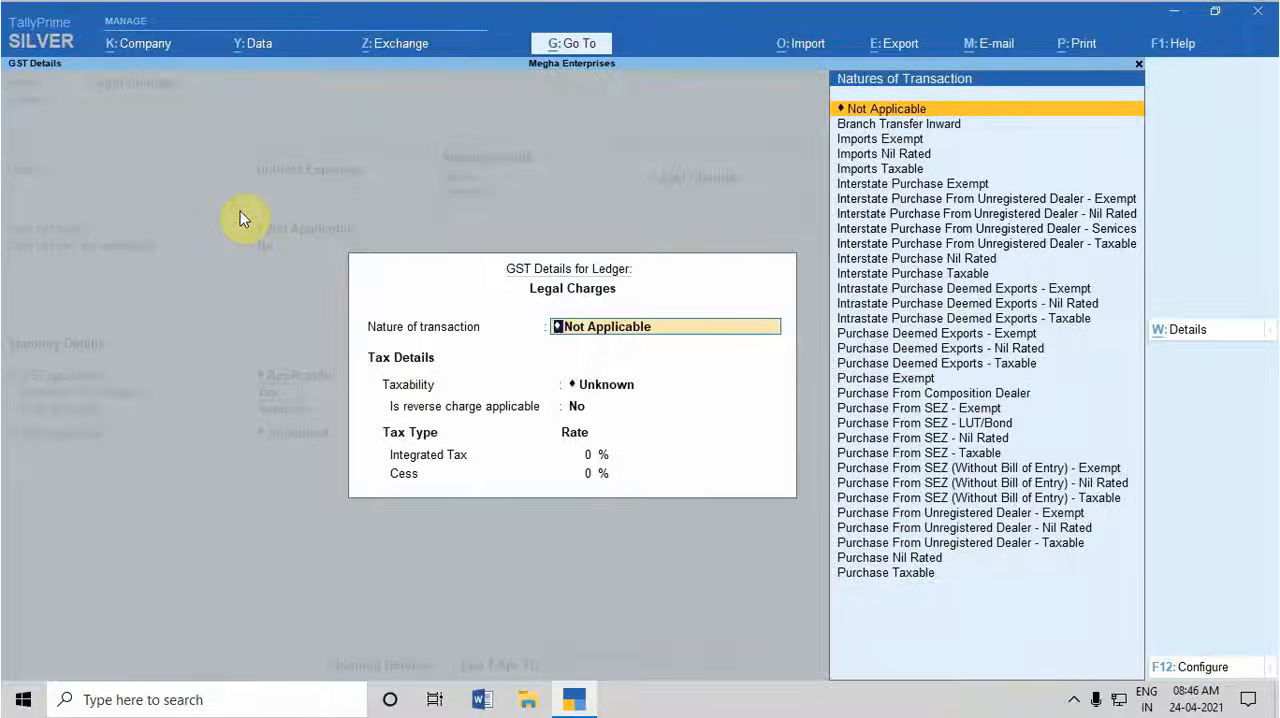
pyautogui.hotkey('alt', 'w')
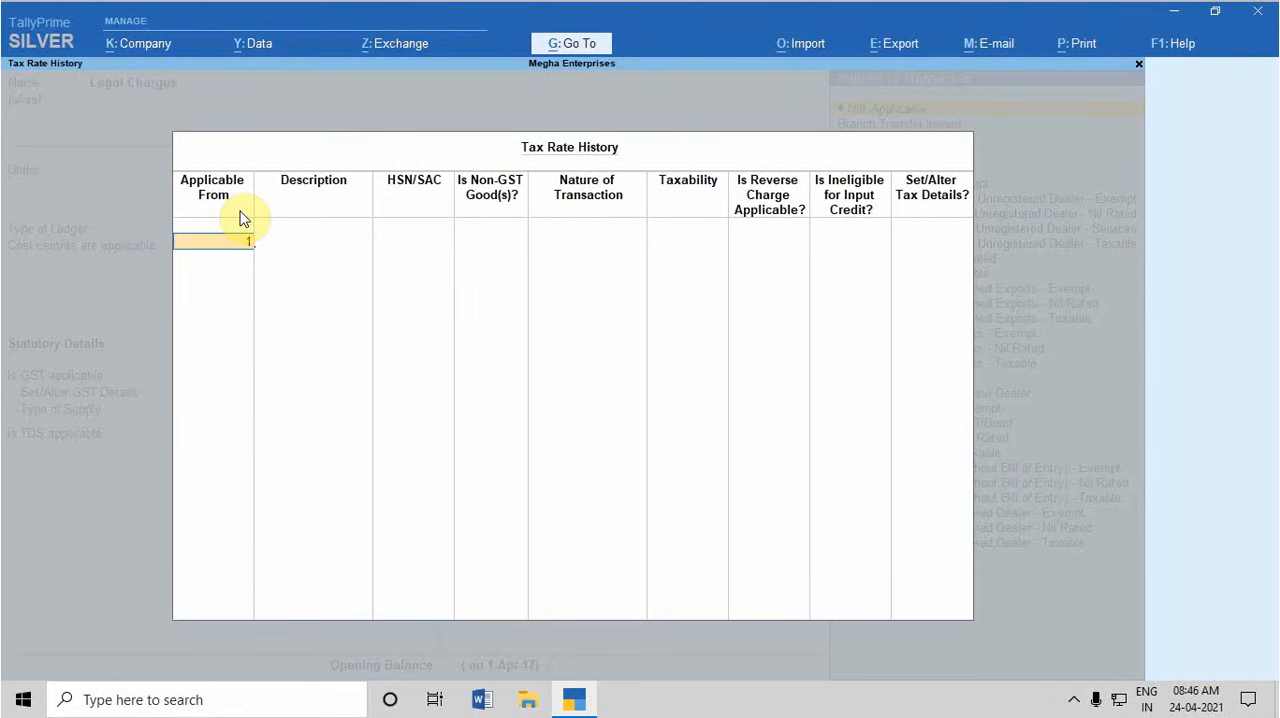
pyautogui.write('1-4-2021')
pyautogui.press('Return')
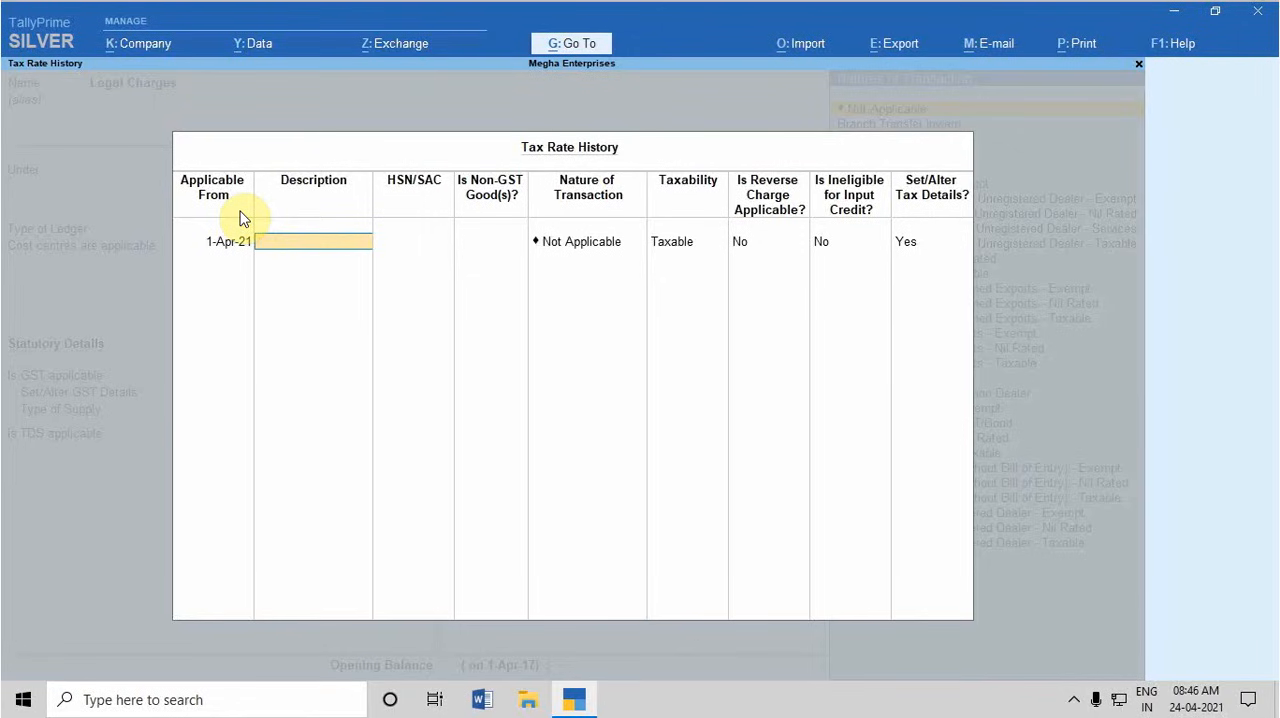
# Enter Legal Service as the tax rate entry's description and 998212 as its HSN/SAC code
pyautogui.write('Legal Service')
pyautogui.press('Return')
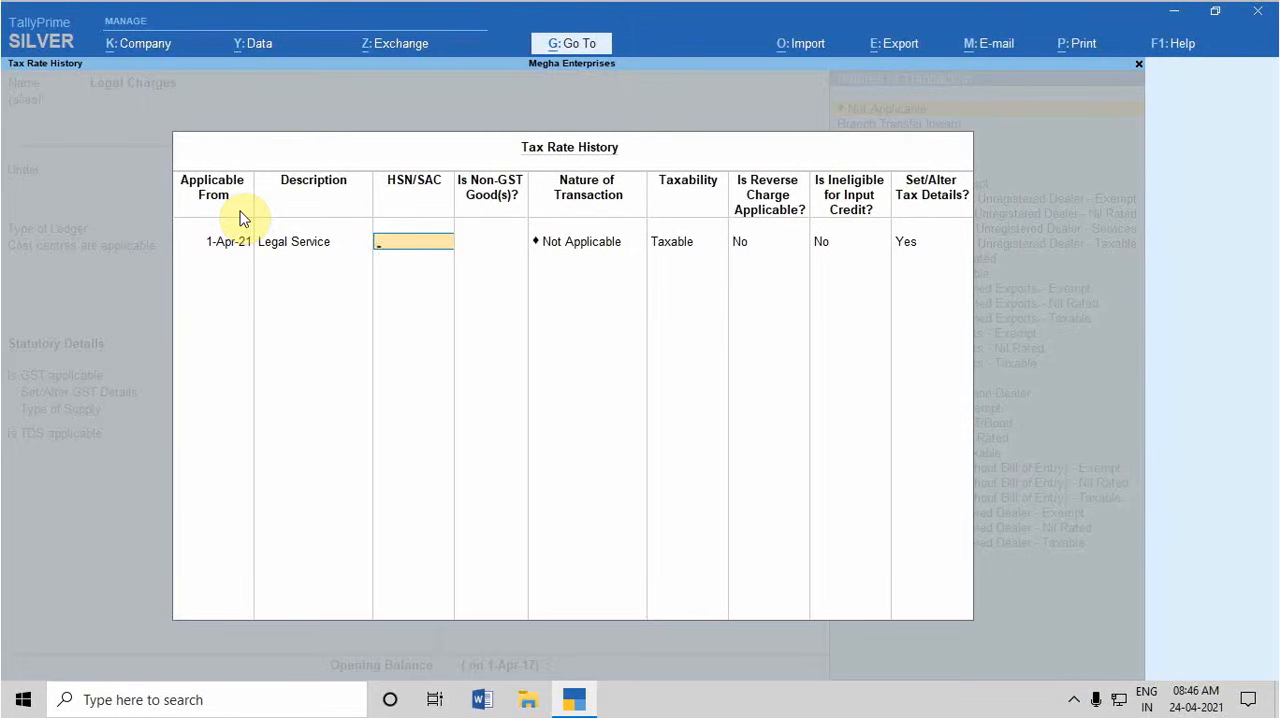
pyautogui.write('998212')
pyautogui.press('Return')
pyautogui.press('Return')
pyautogui.press('Return')
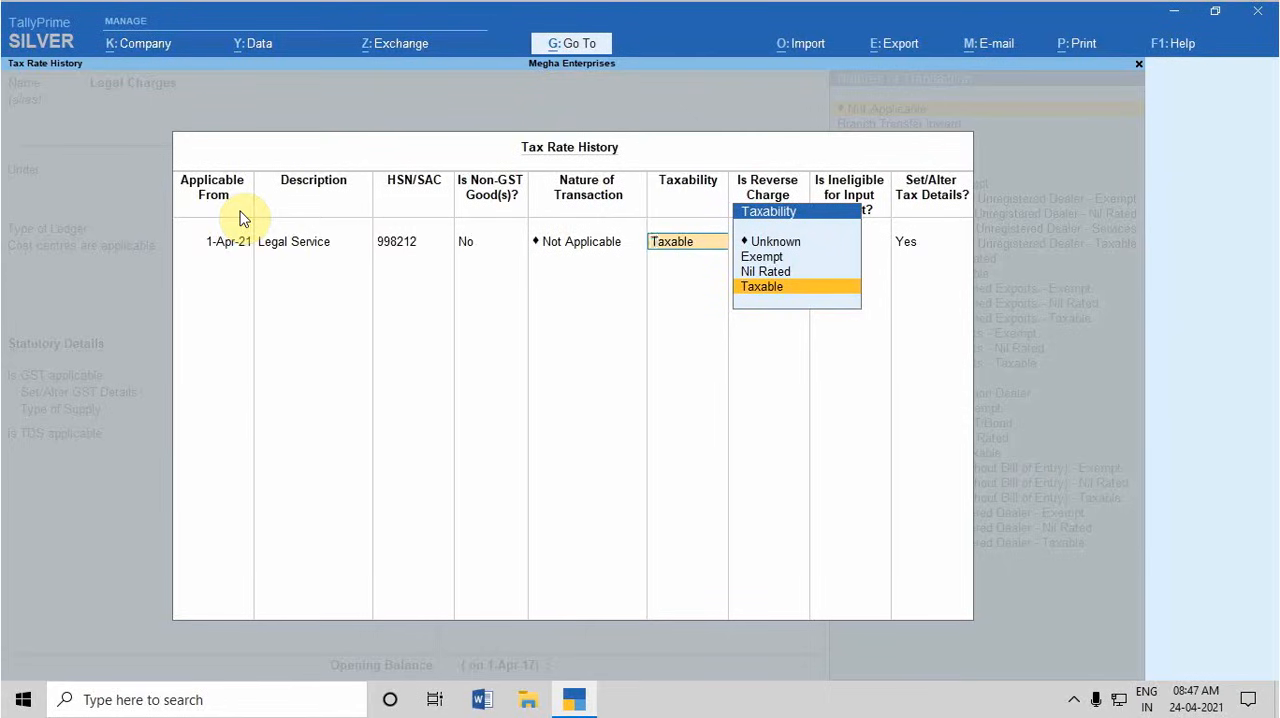
# Keep the tax rate entry Taxable with nature of transaction Not Applicable, and set reverse charge applicable to Yes
pyautogui.press('Return')
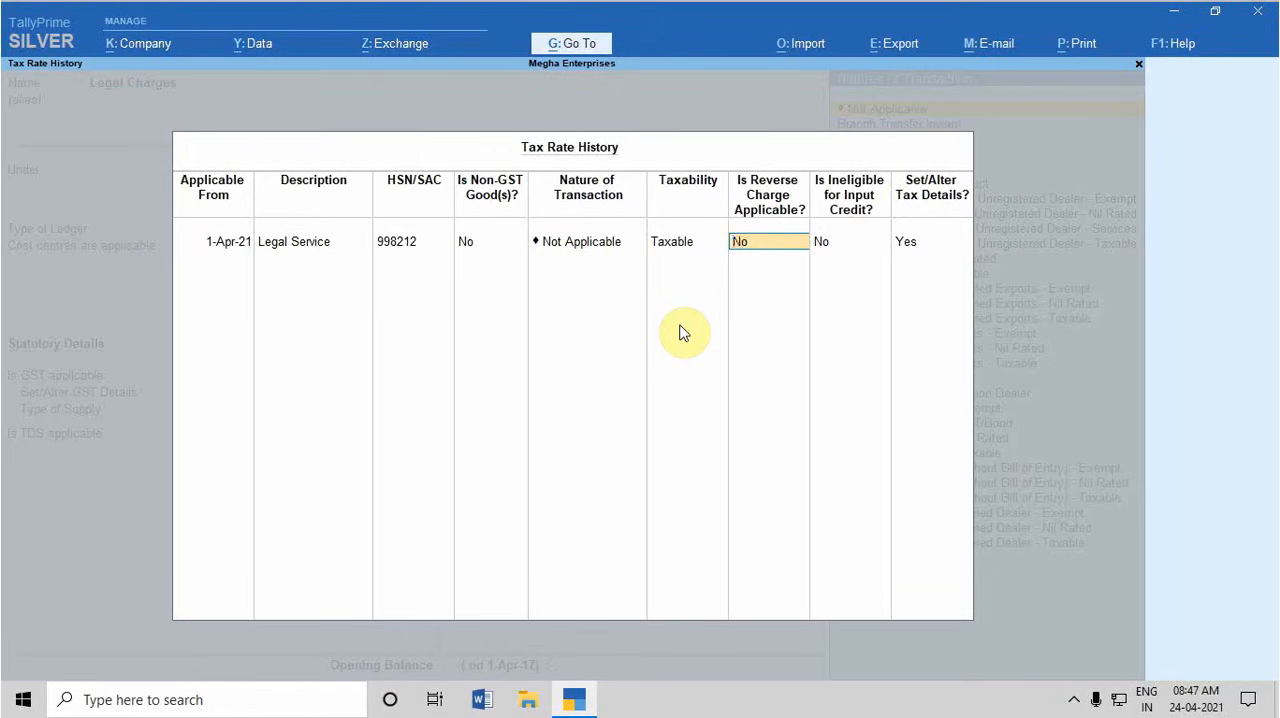
pyautogui.write('y')
pyautogui.press('Return')
# Set the integrated tax rate to 18%, keep cess at 0%, and accept the ledger's GST details
pyautogui.press('Return')
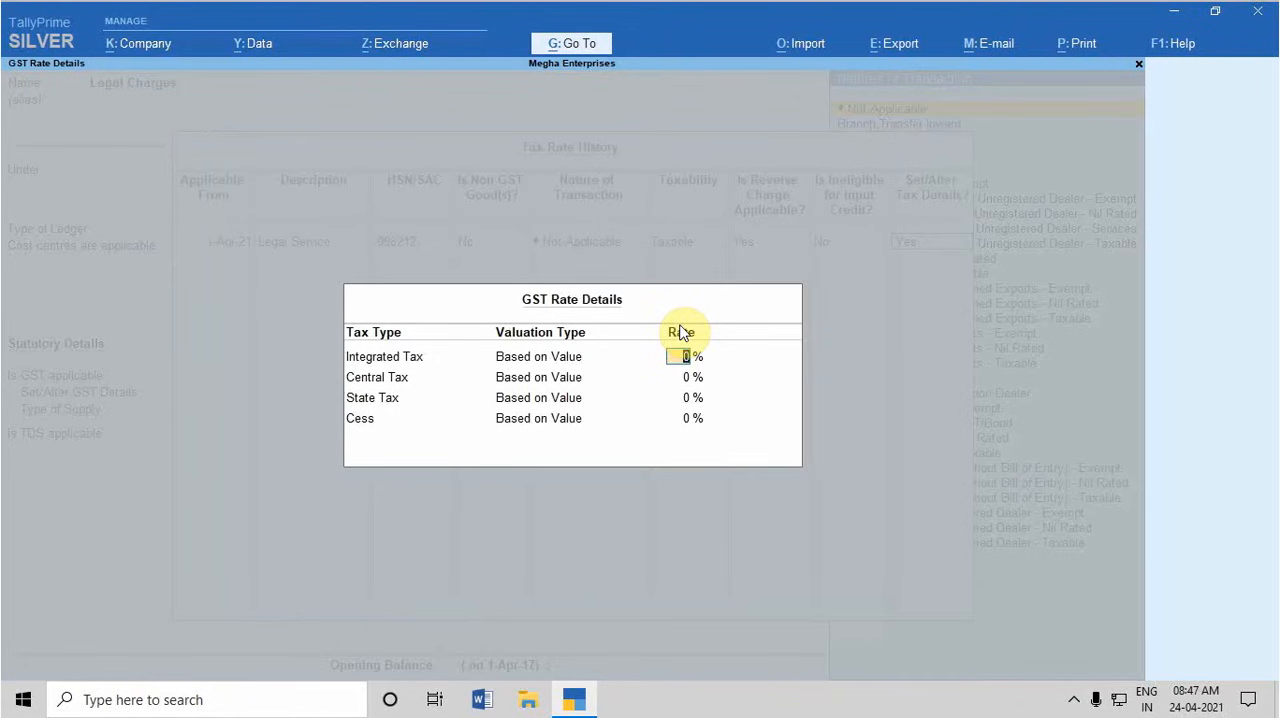
pyautogui.write('18')
pyautogui.press('Return')
pyautogui.press('Return')
pyautogui.press('Return')
pyautogui.press('Return')
pyautogui.press('Return')
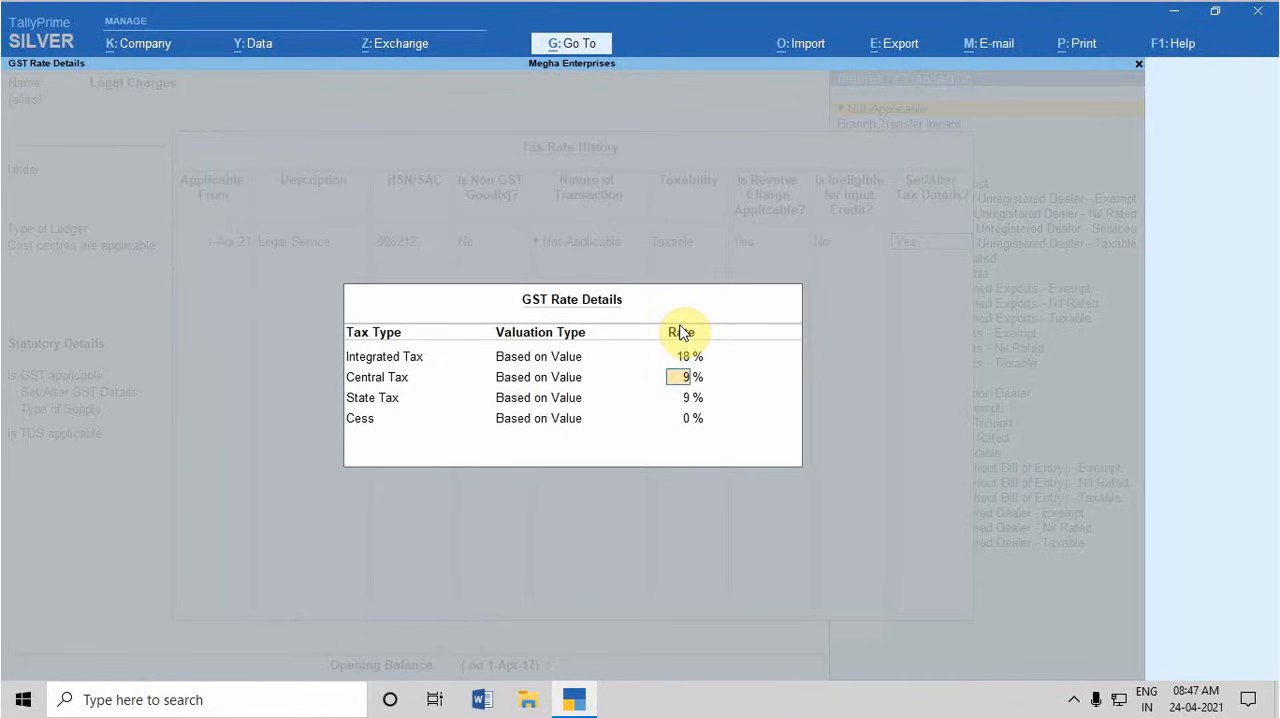
pyautogui.press('Return')
pyautogui.press('Return')
pyautogui.press('Return')
pyautogui.press('Return')
pyautogui.press('Return')
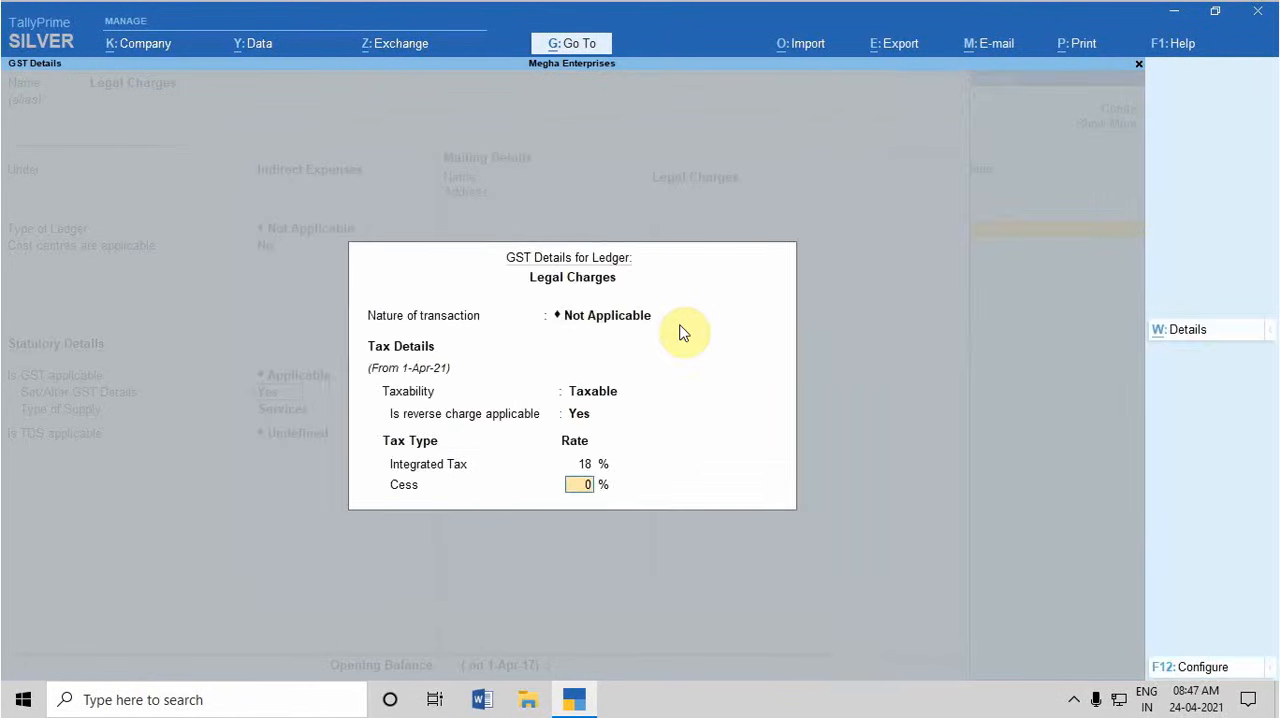
# Accept the remaining bank and tax registration fields and save the altered Legal Charges ledger
pyautogui.press('Return')
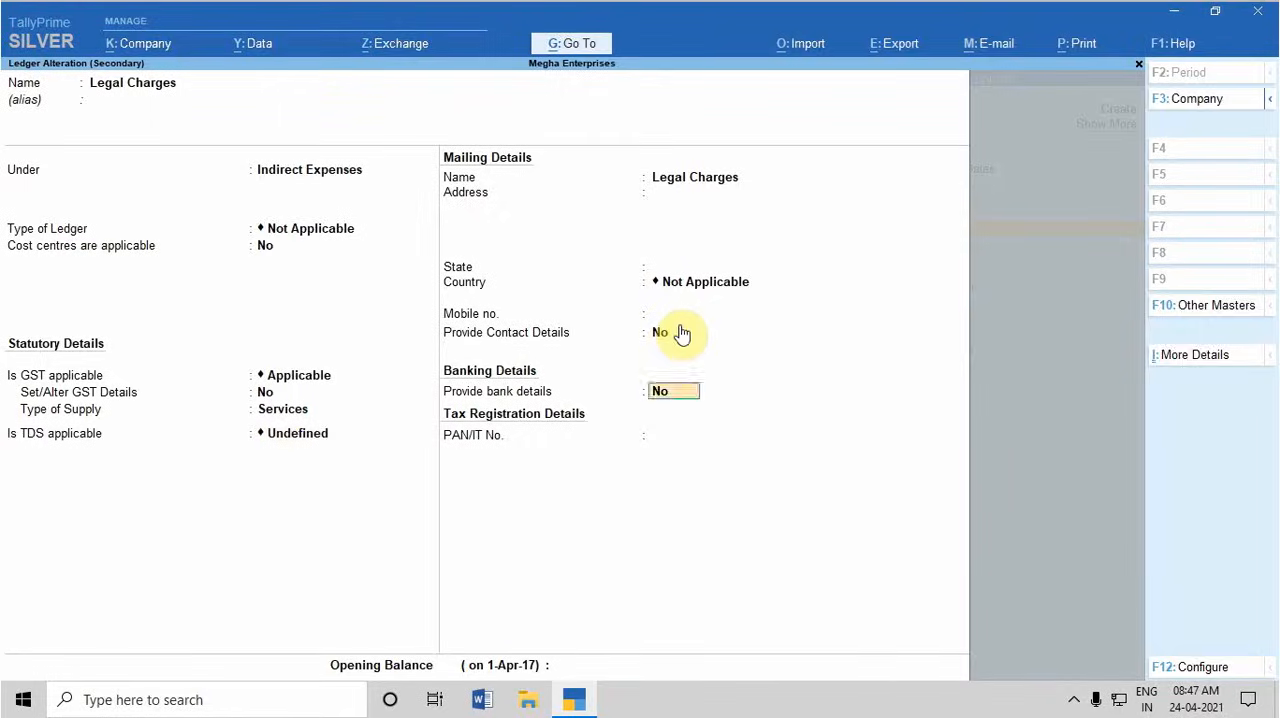
pyautogui.press('Return')
pyautogui.press('Return')
pyautogui.press('Return')
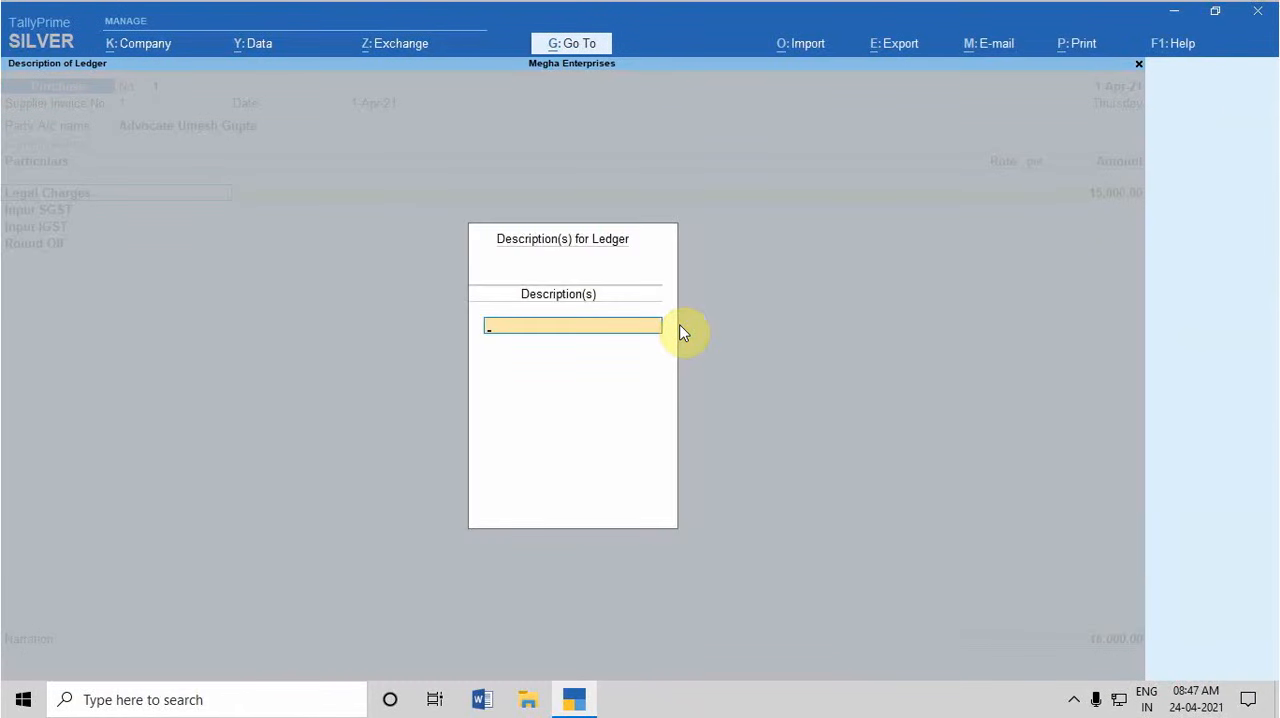
# Leave the ledger description blank and accept the 15,000.00 Legal Charges line with tax classification Not Applicable
pyautogui.press('Return')
pyautogui.press('Return')
pyautogui.press('Return')
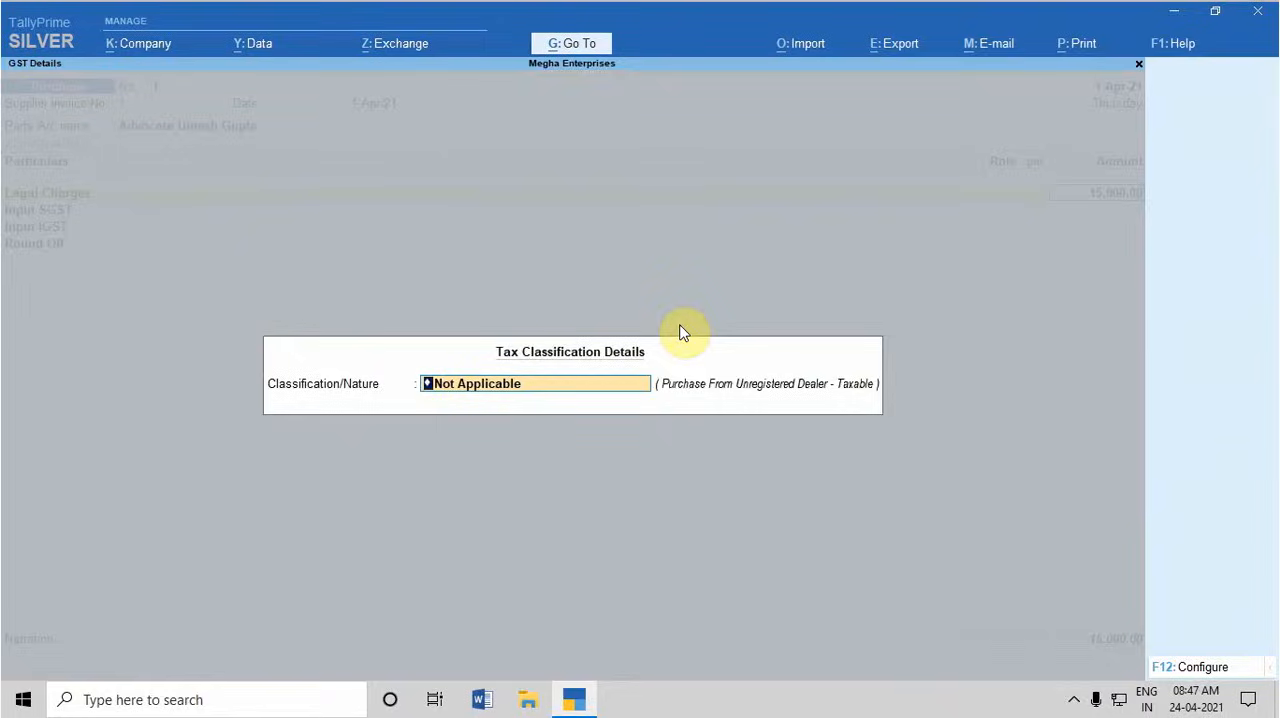
pyautogui.press('Return')
# Leave the Input SGST, Input IGST and Round Off amounts blank and save the purchase voucher
pyautogui.press('Return')
pyautogui.press('Return')
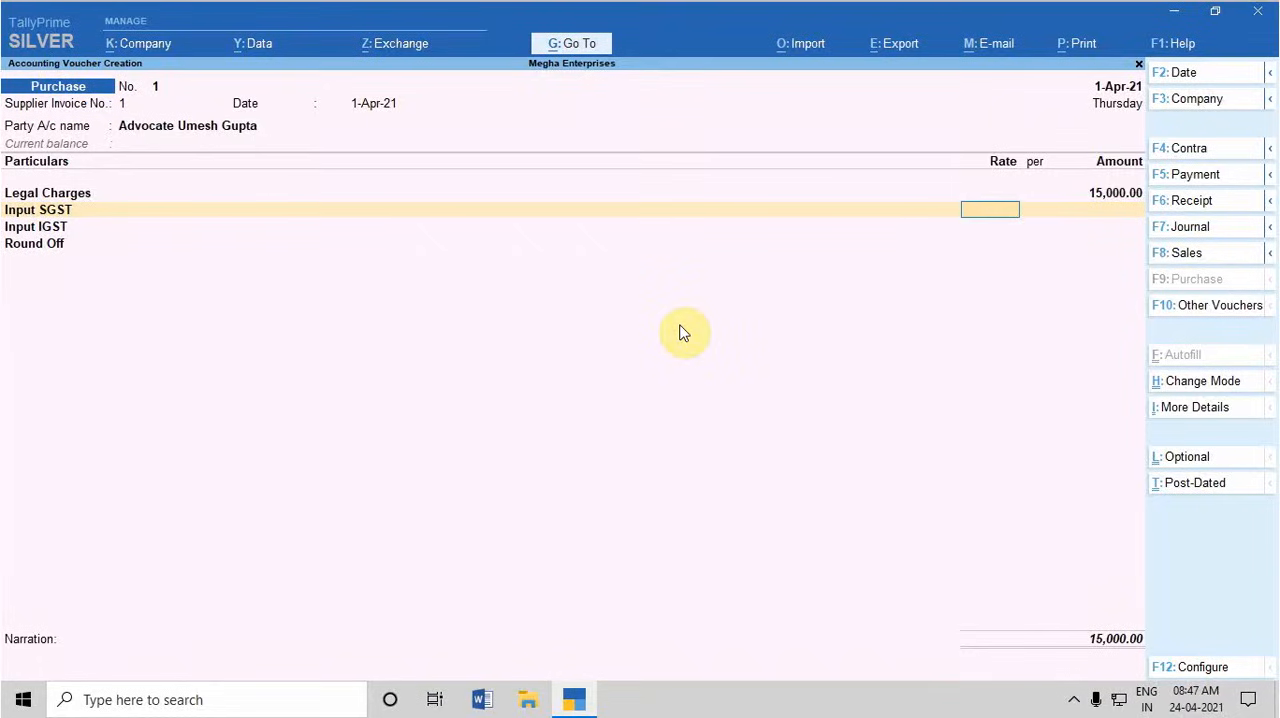
pyautogui.press('Return')
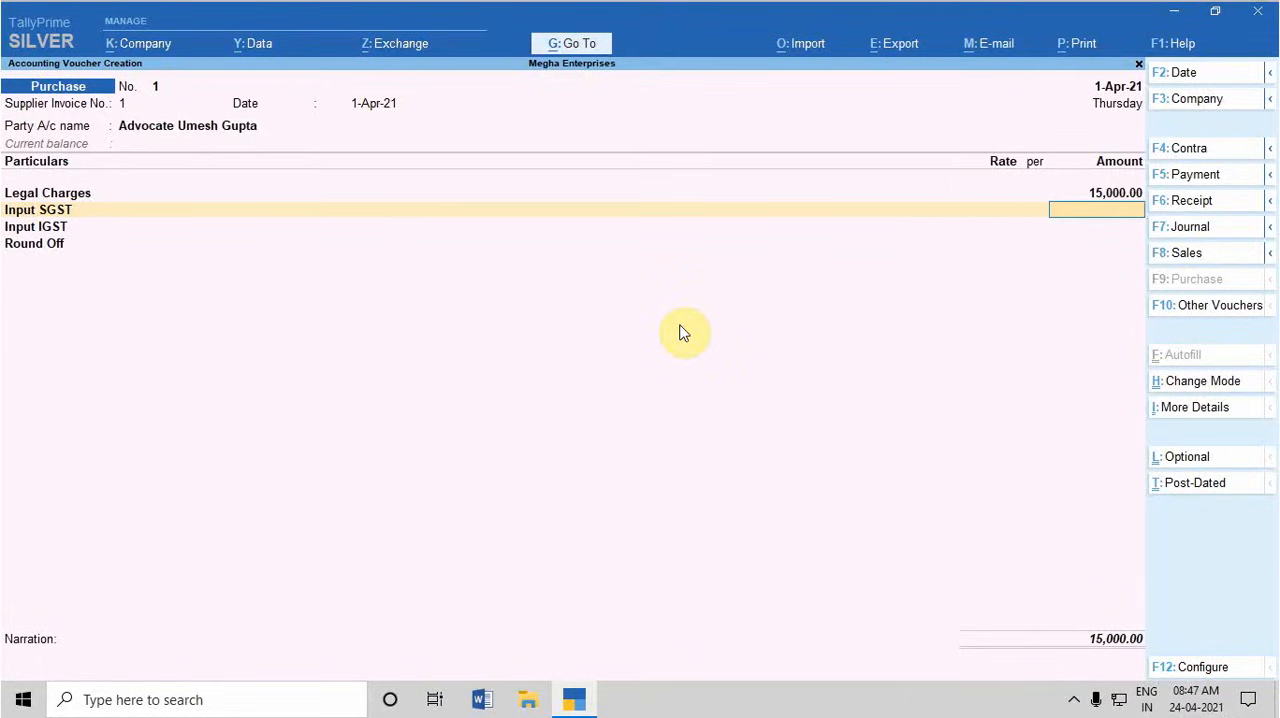
pyautogui.press('Return')
pyautogui.press('Return')
pyautogui.press('Return')
pyautogui.press('Return')
pyautogui.press('Return')
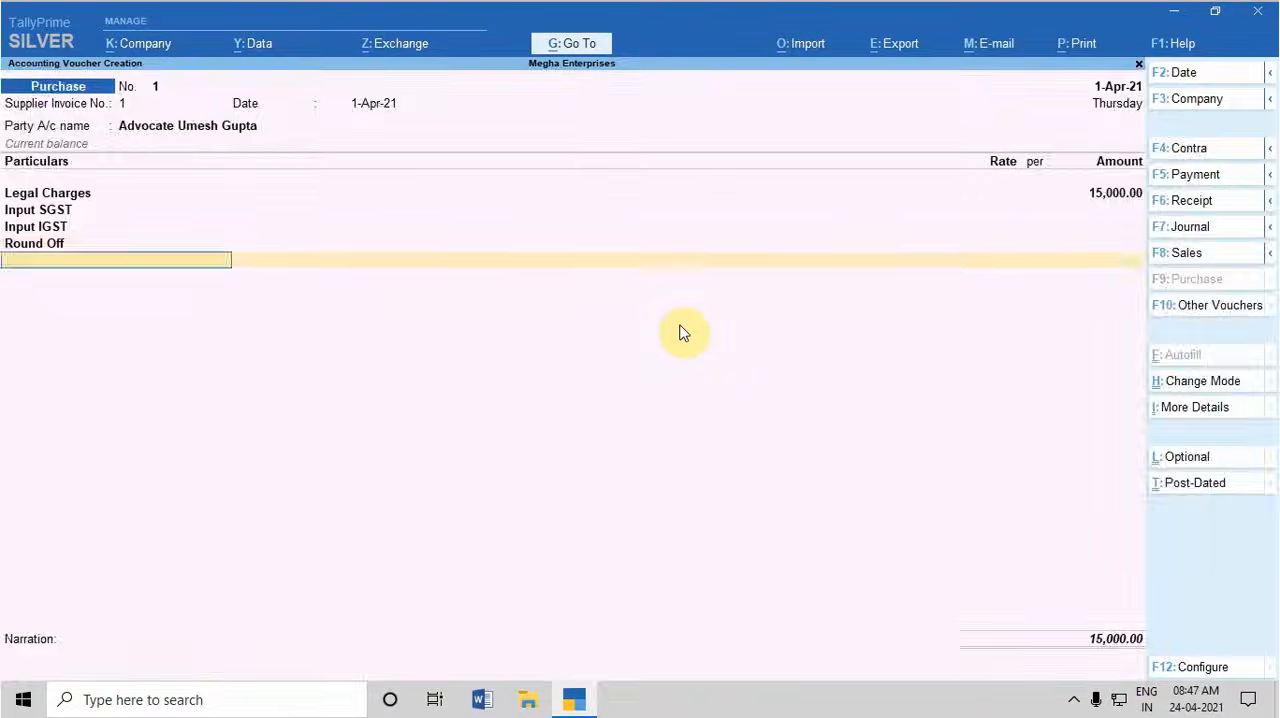
pyautogui.press('Return')
pyautogui.press('Return')
pyautogui.press('Return')
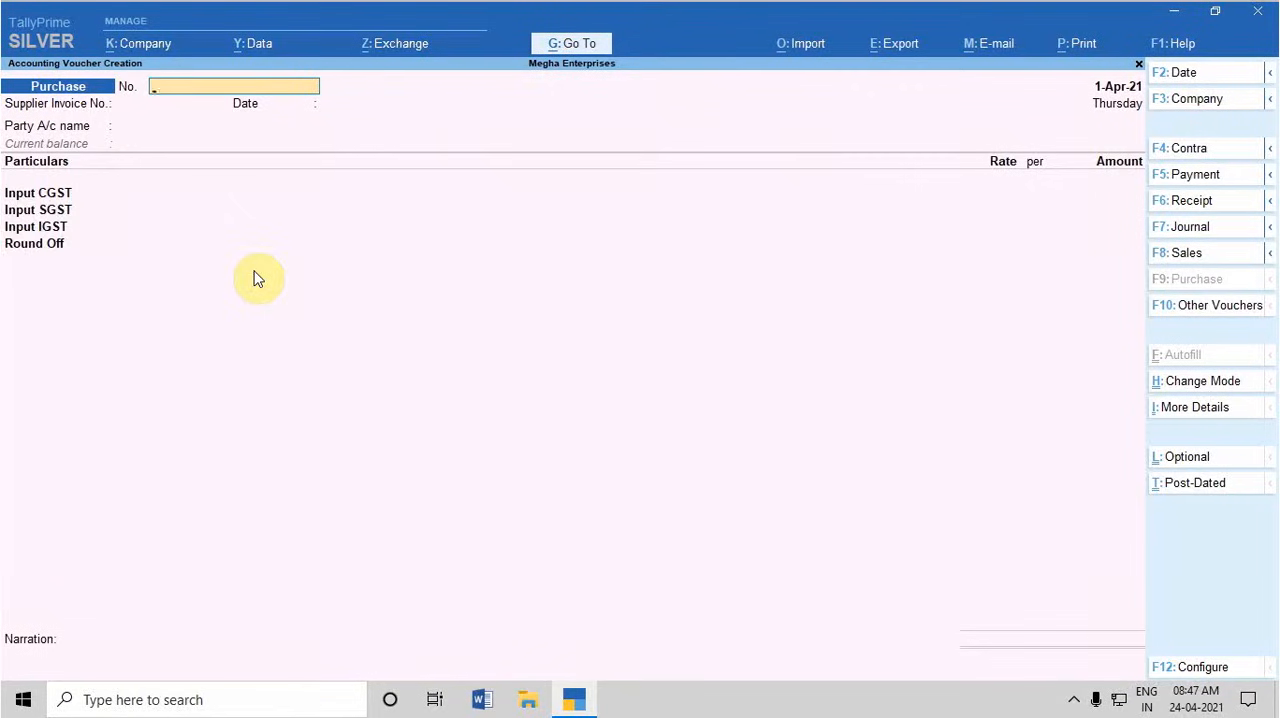
# Reopen the saved purchase voucher, accept it again, and return to the Gateway of Tally without quitting
pyautogui.press('pageup')
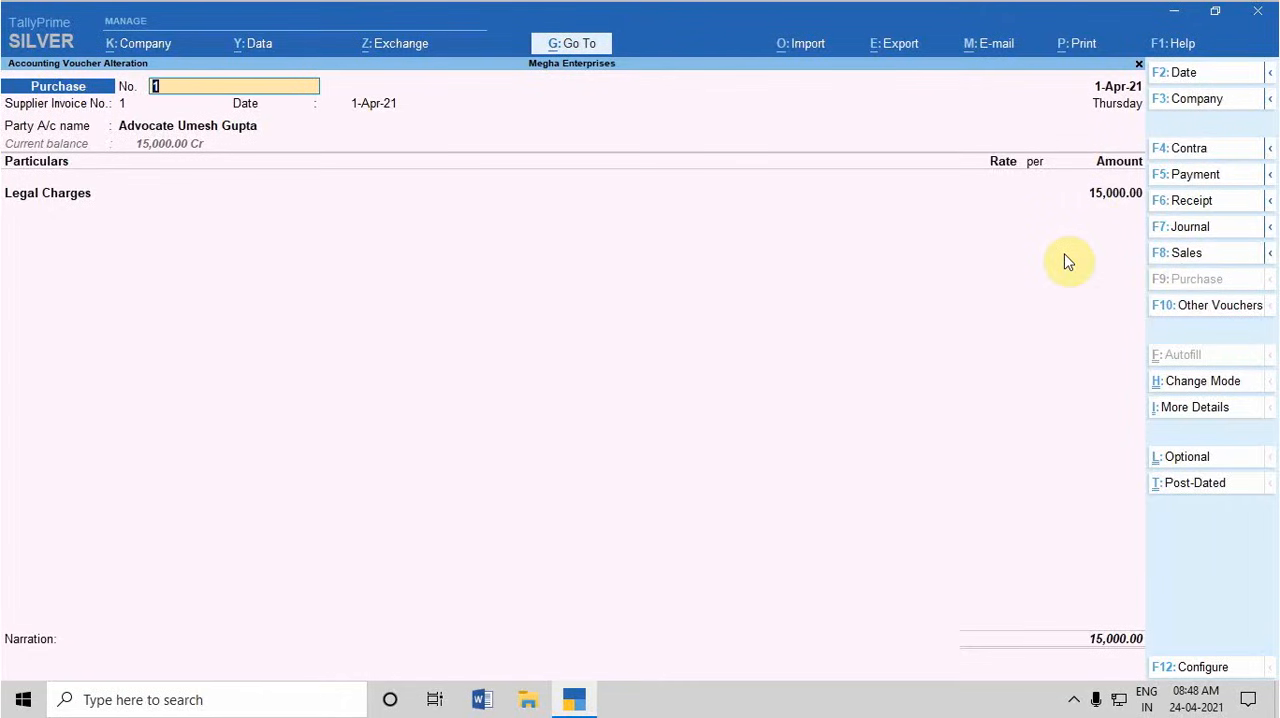
pyautogui.press('ctrl')
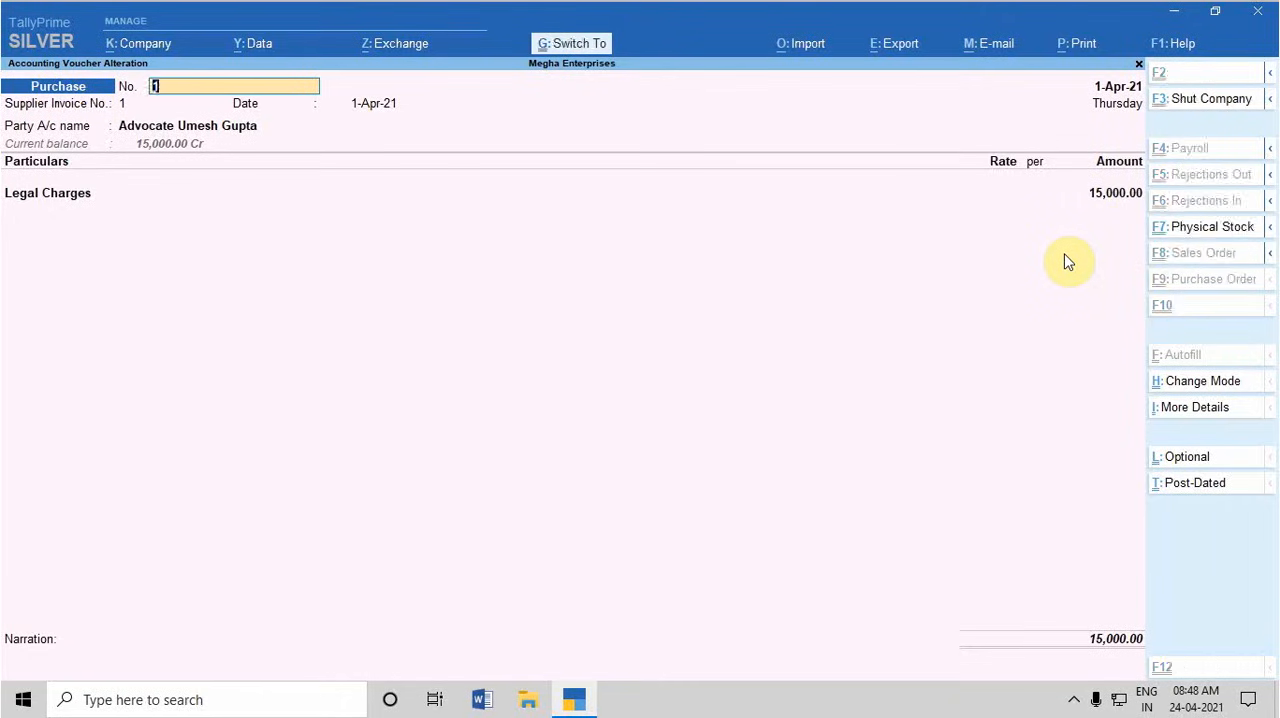
pyautogui.hotkey('ctrl', 'a')
pyautogui.press('Escape')
pyautogui.press('Escape')
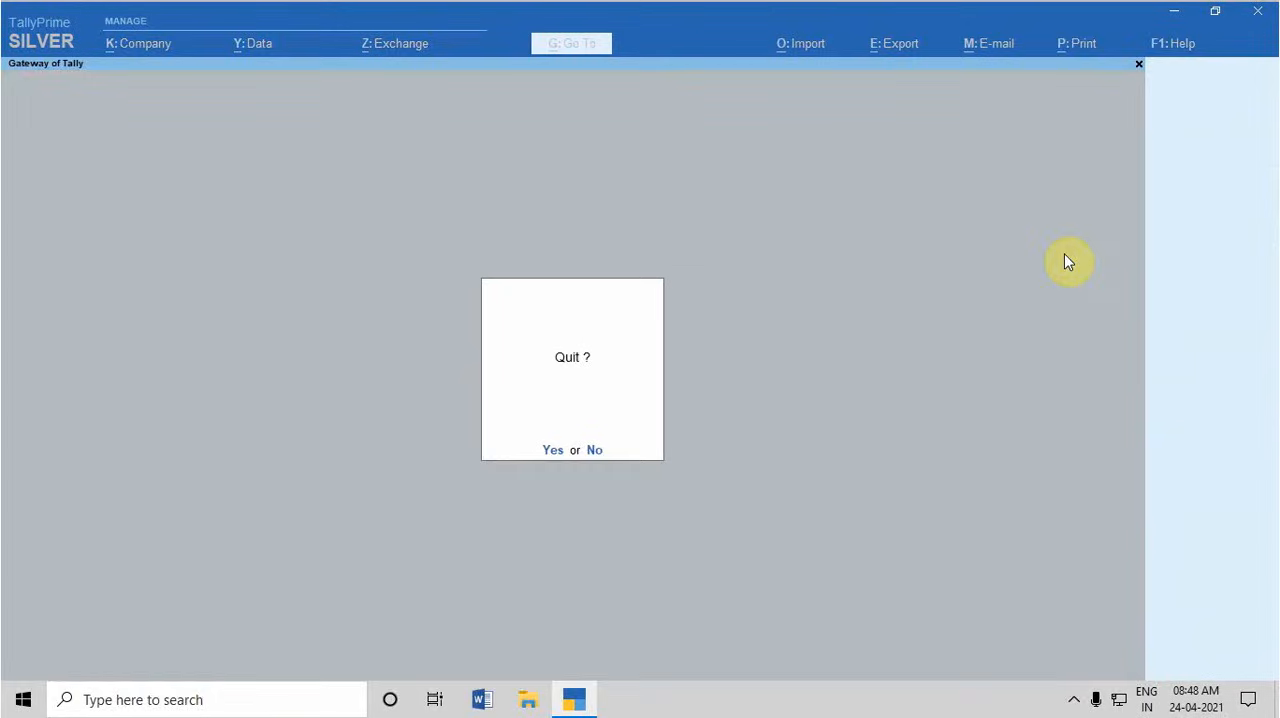
pyautogui.press('n')
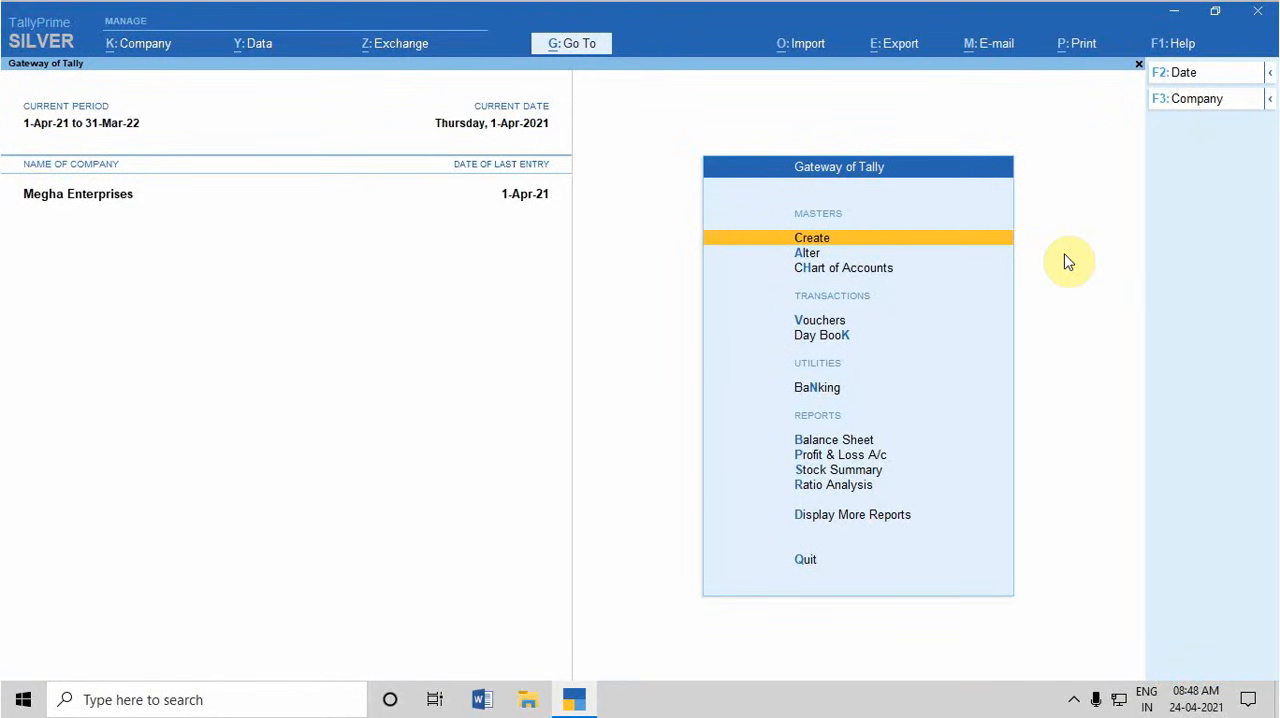
# Open the GSTR-3B report from the statutory GST reports
pyautogui.press('d')
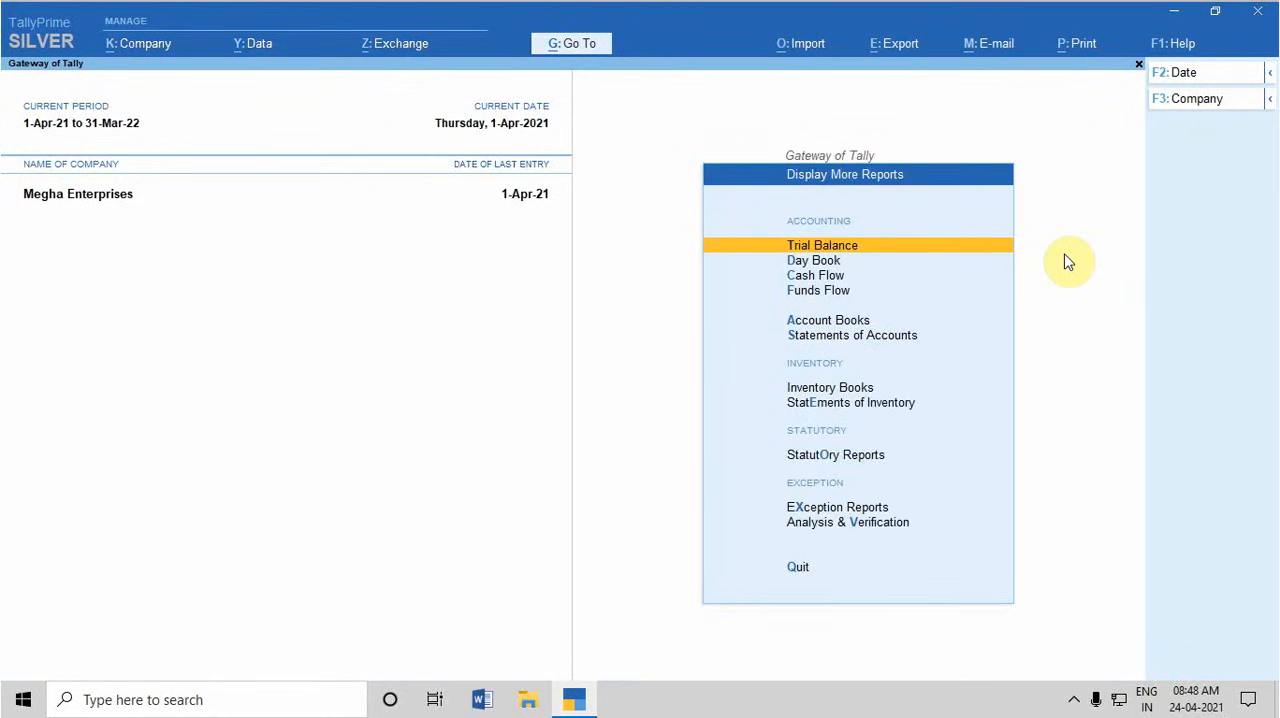
pyautogui.press('o')
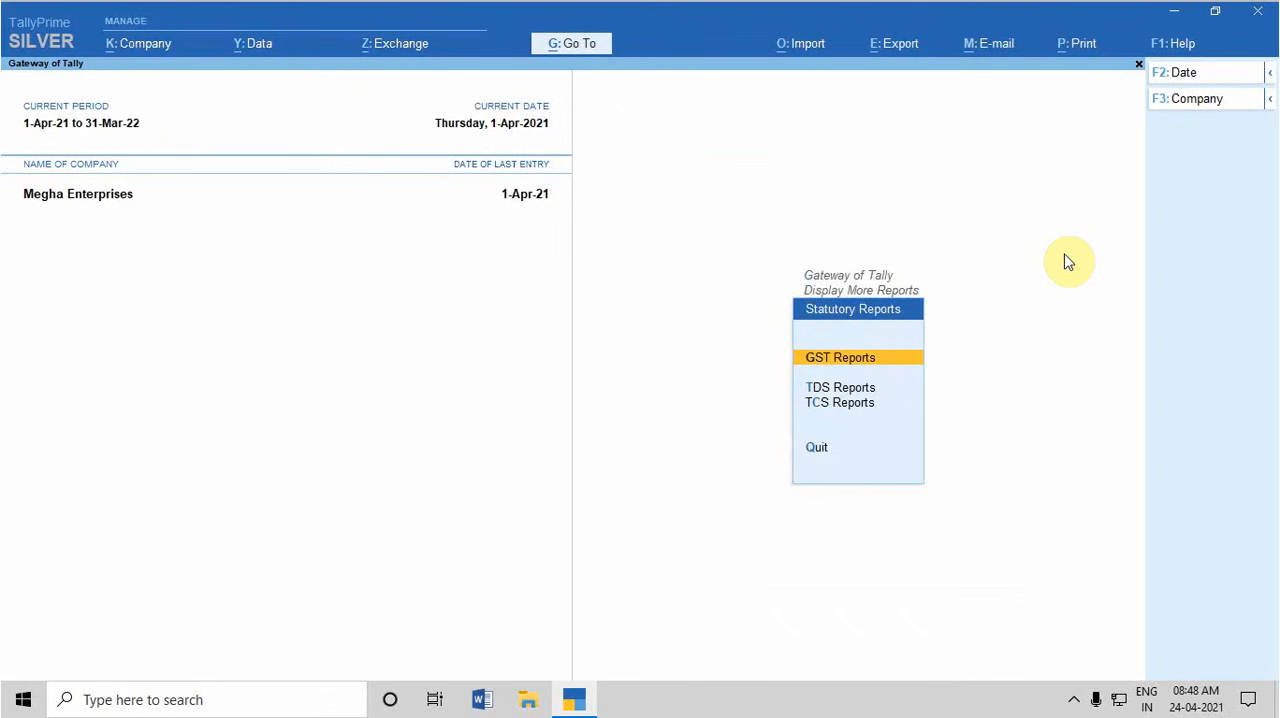
pyautogui.press('Return')
pyautogui.press('Down')
pyautogui.press('Down')
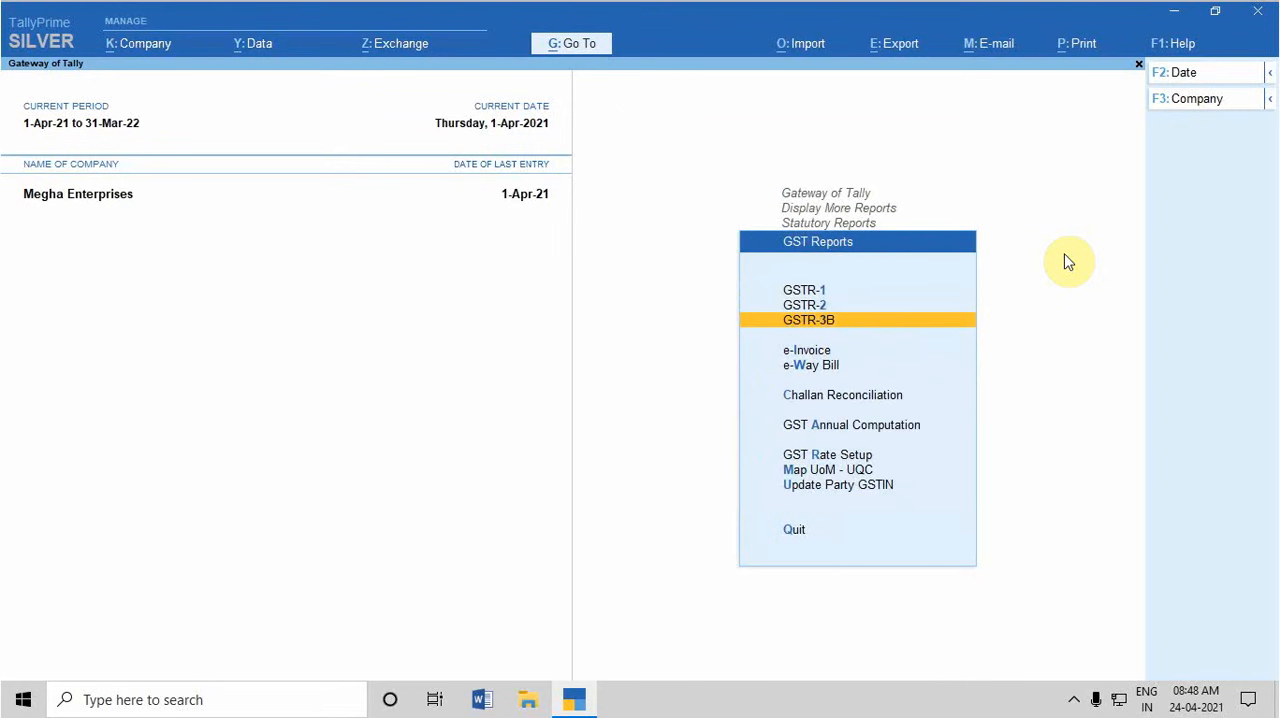
pyautogui.press('Return')
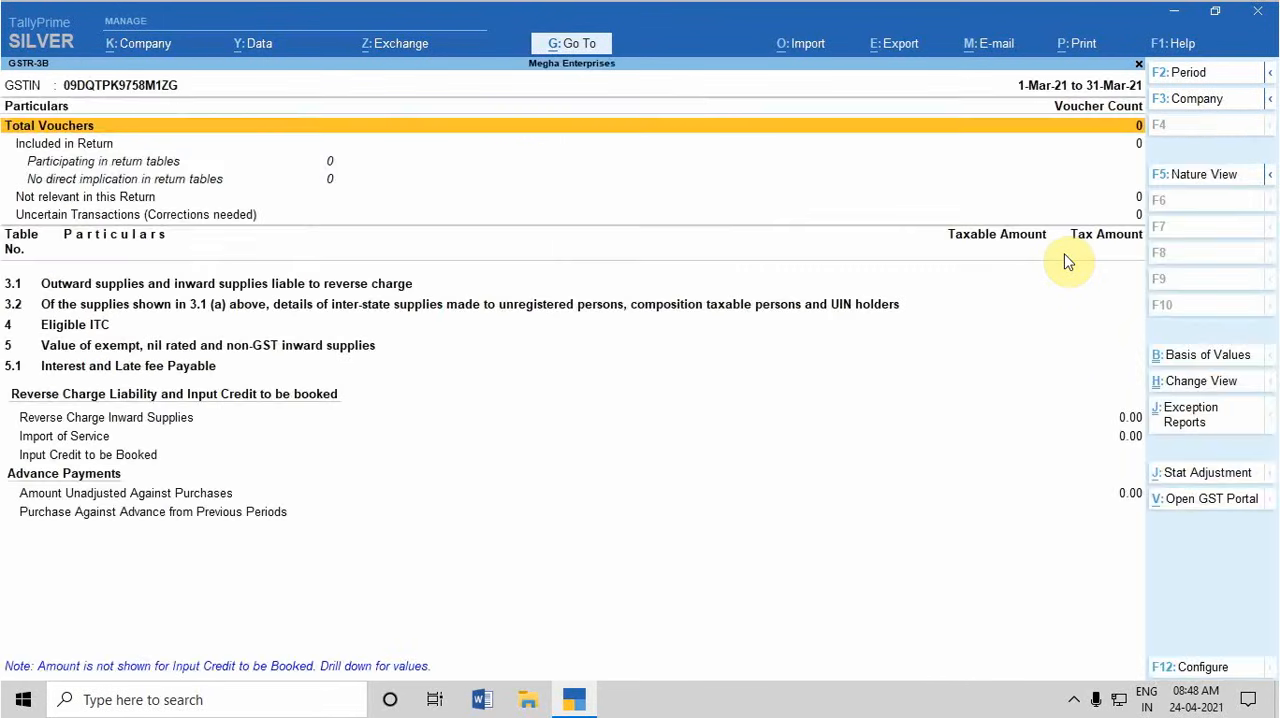
# Set the GSTR-3B report period from 1-4-2021 to 30-4-2021
pyautogui.press('F2')
pyautogui.write('1')
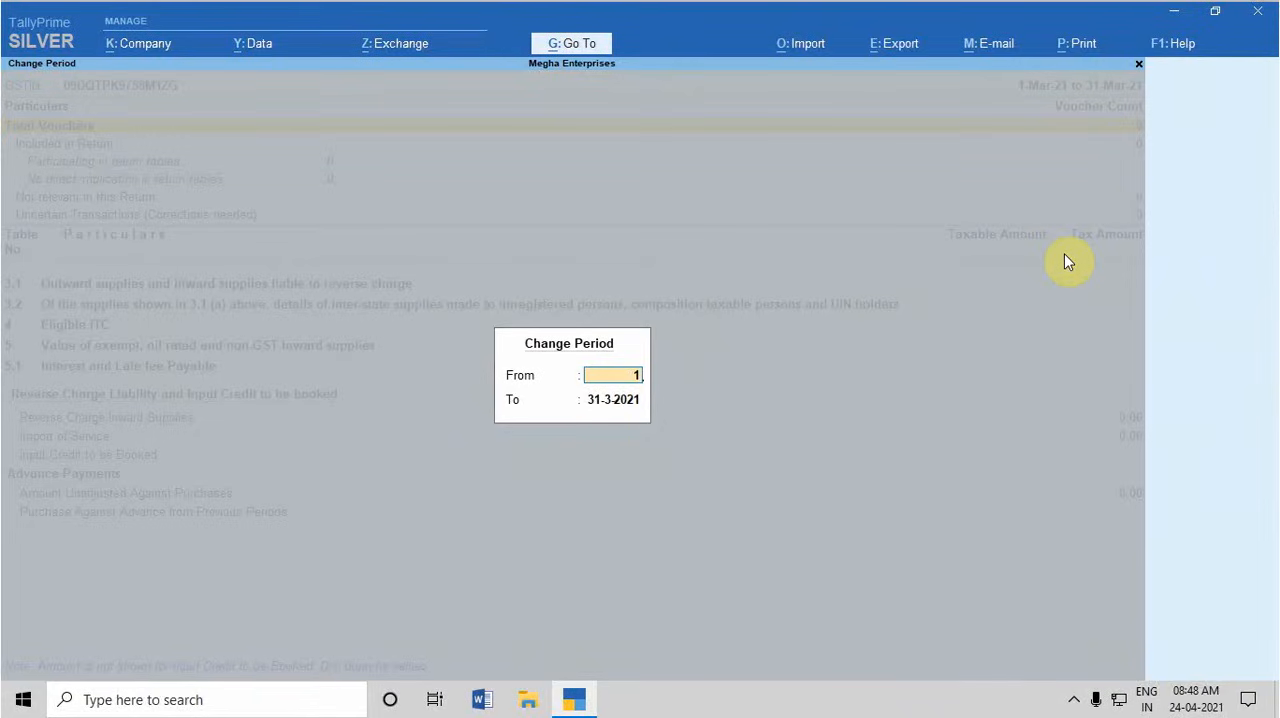
pyautogui.write('-4-2021')
pyautogui.press('Return')
pyautogui.write('3')
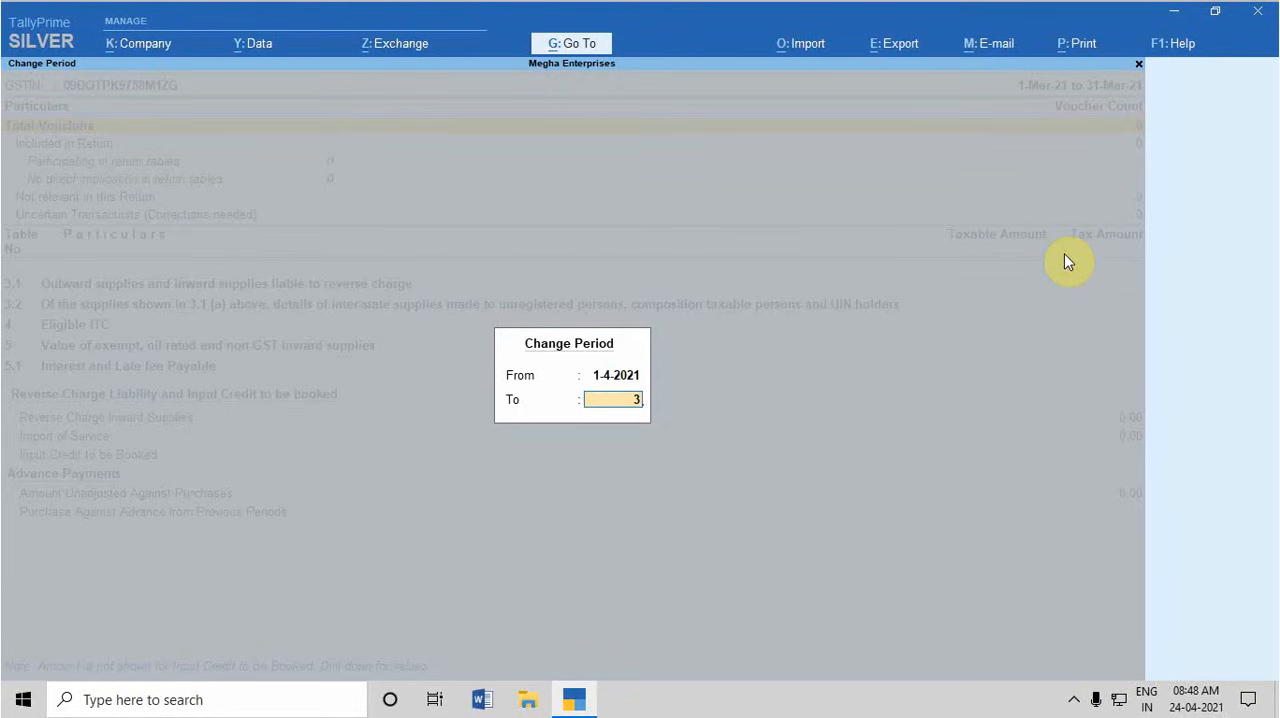
pyautogui.write('0-4-2021')
pyautogui.press('Return')
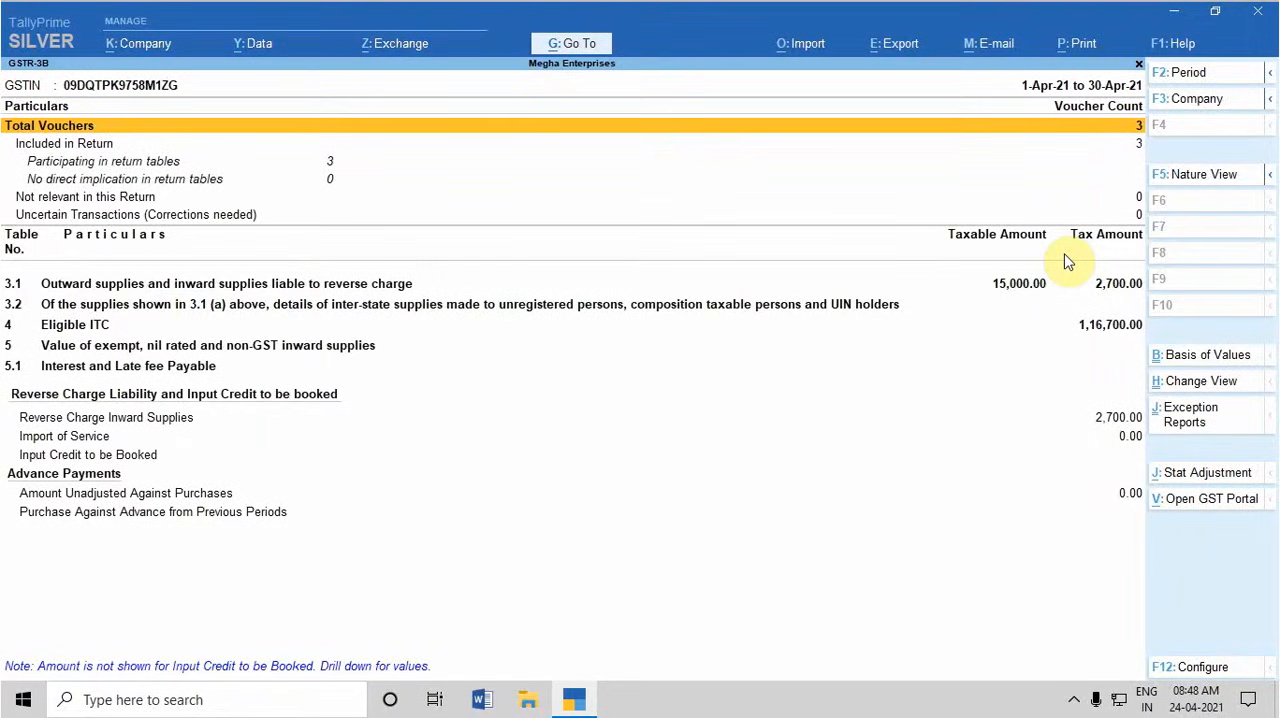
# Configure the GSTR-3B report to show tax types in separate columns
pyautogui.press('Down')
pyautogui.press('Down')
pyautogui.press('Down')
pyautogui.press('Down')
pyautogui.press('Down')
pyautogui.press('Down')
pyautogui.press('Down')
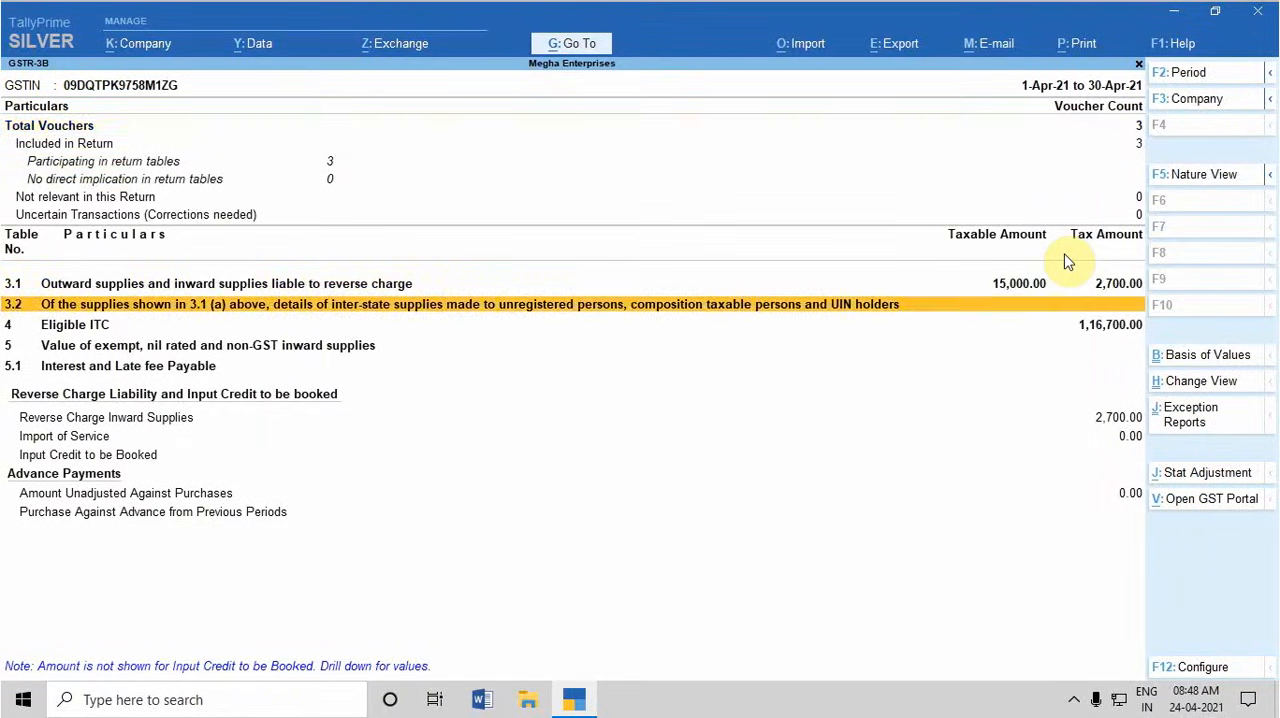
pyautogui.press('F12')
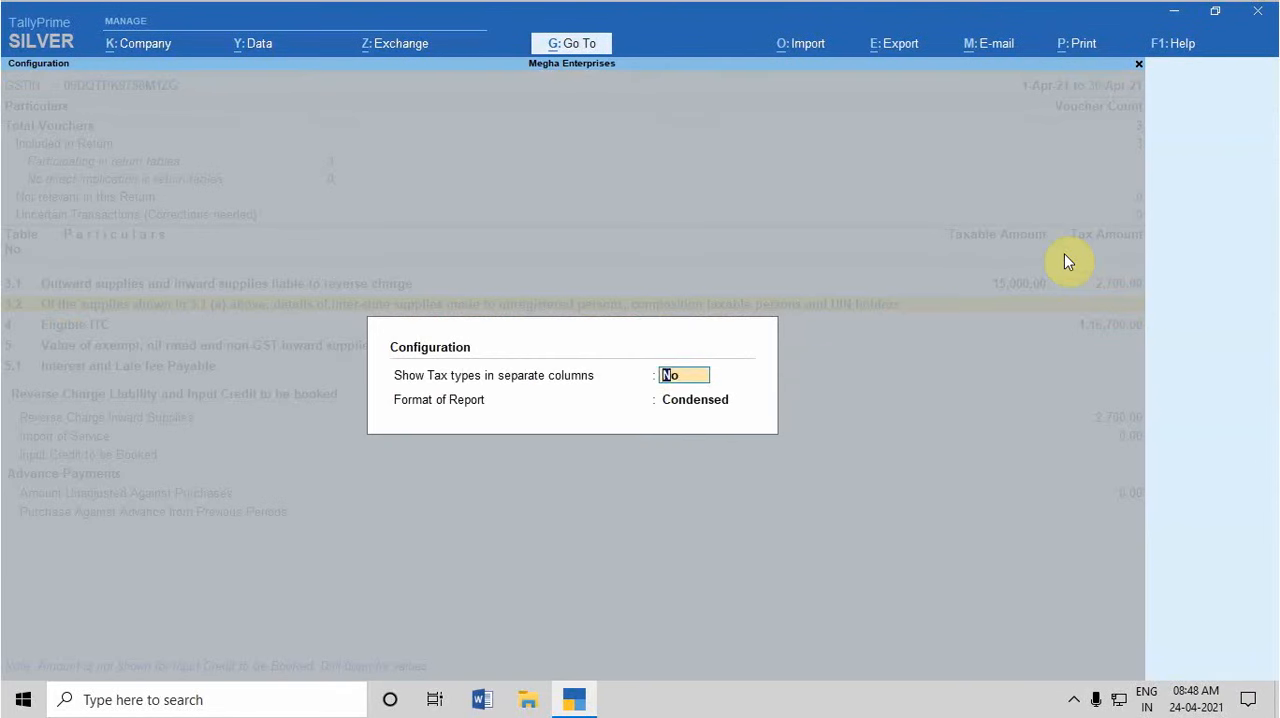
pyautogui.press('y')
pyautogui.press('Return')
# Expand table 3.1, Outward supplies and inward supplies liable to reverse charge, into its sub-rows
pyautogui.press('Down')
pyautogui.press('Down')
pyautogui.press('Down')
pyautogui.press('Down')
pyautogui.press('Down')
pyautogui.press('Down')
pyautogui.press('Down')
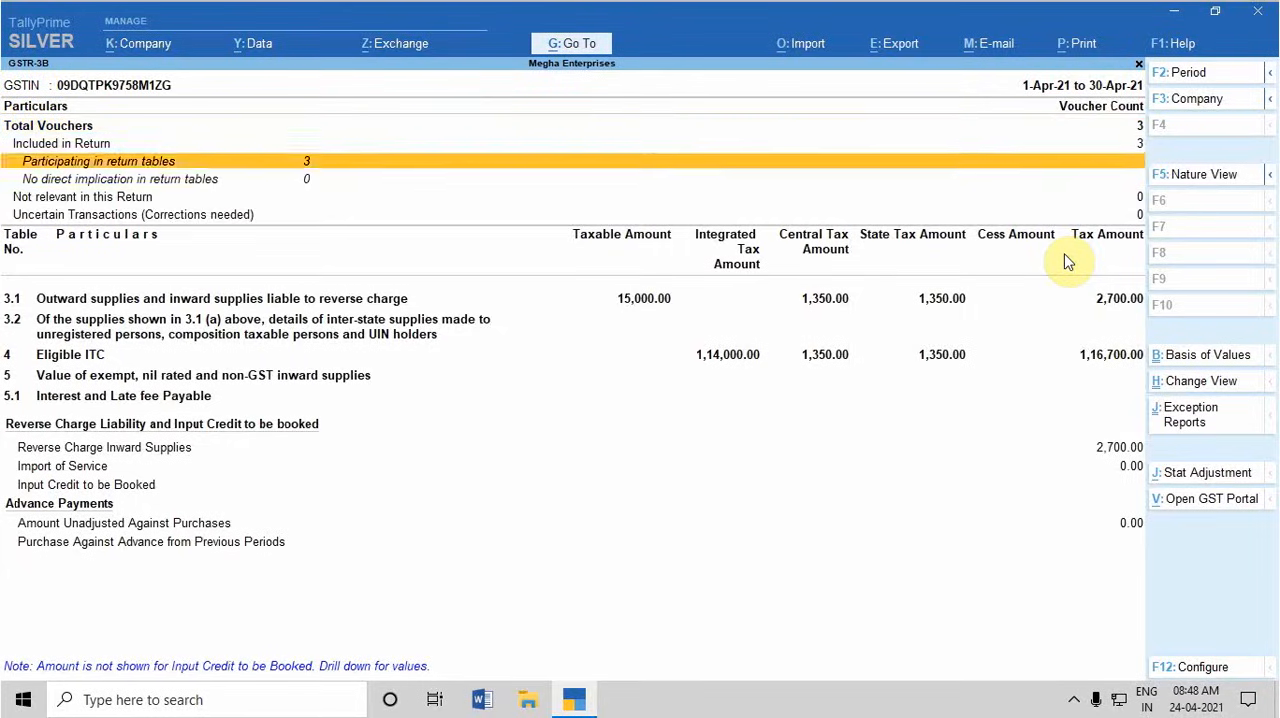
pyautogui.press('Up')
pyautogui.hotkey('shift', 'Return')
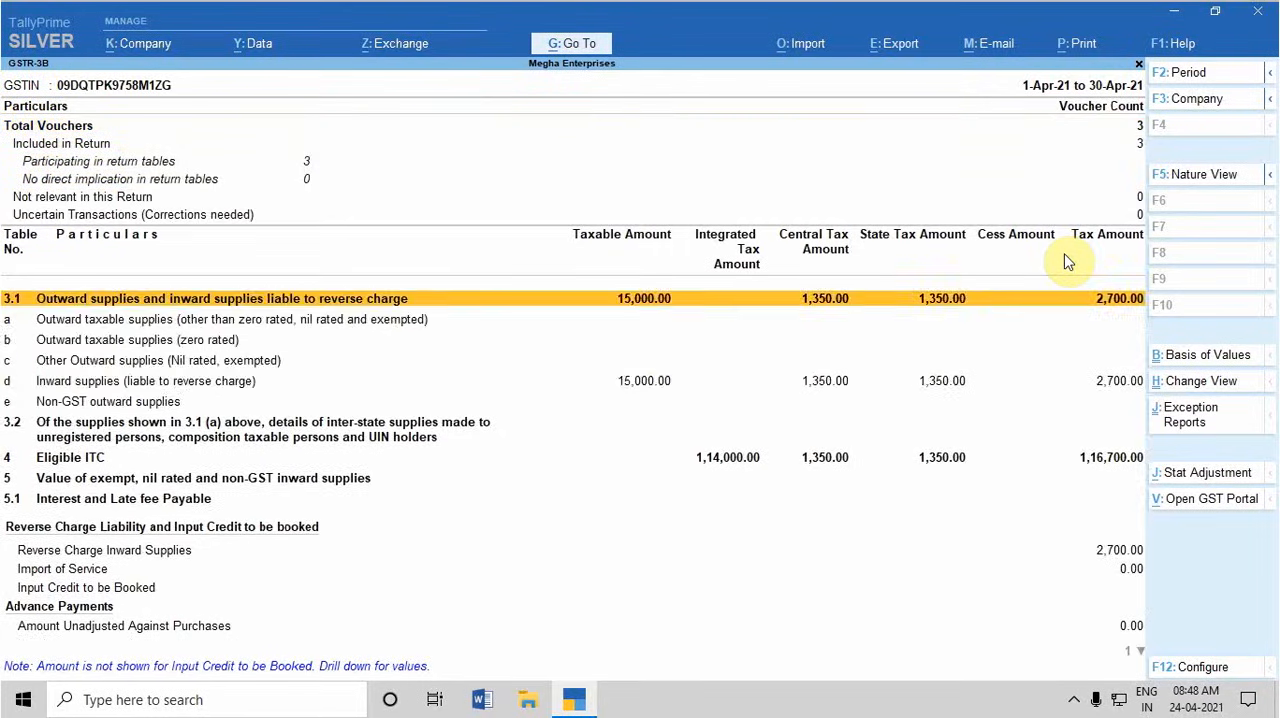
# Examine the table 3.1 sub-rows, especially the tax amounts for Inward supplies (liable to reverse charge)
pyautogui.press('Down')
pyautogui.press('Down')
pyautogui.press('Down')
pyautogui.press('Down')
pyautogui.press('Up')
pyautogui.press('Up')
pyautogui.press('Up')
pyautogui.press('Down')
pyautogui.press('Down')
pyautogui.press('Down')
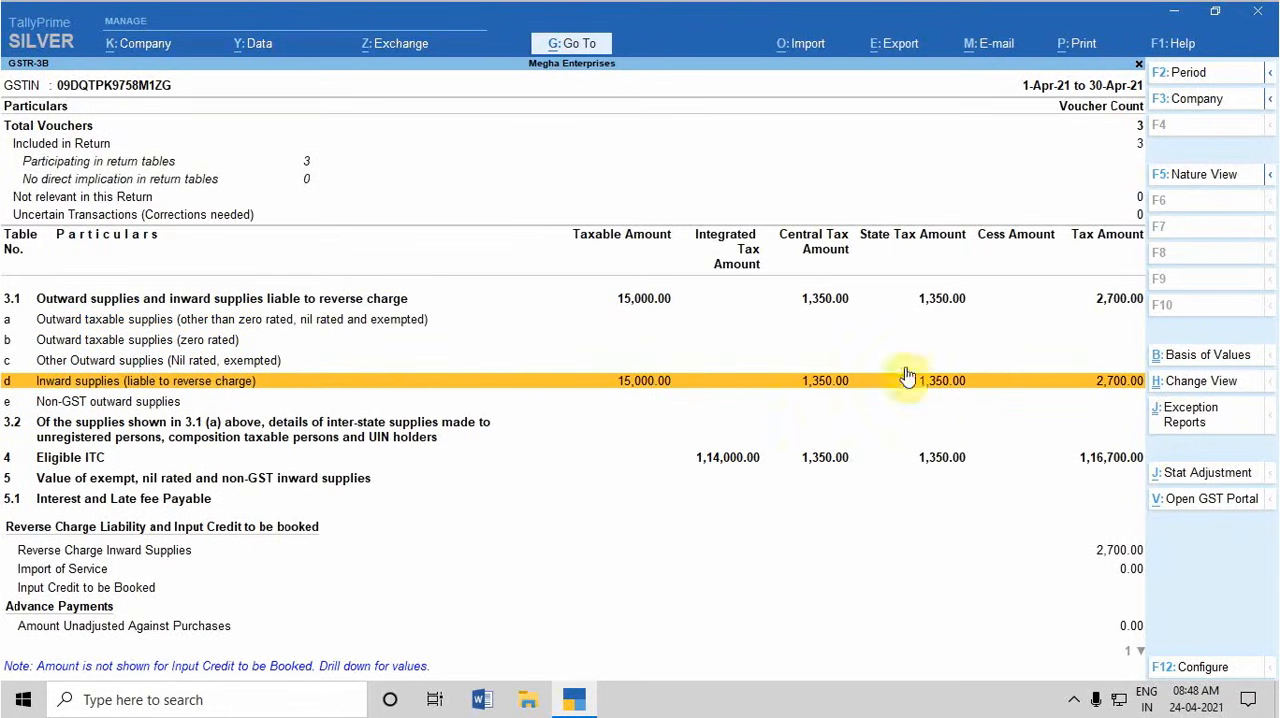
# Drill down into Reverse Charge Inward Supplies to list the vouchers and their tax liability summary
pyautogui.press('Down')
pyautogui.press('Down')
pyautogui.press('Down')
pyautogui.press('Down')
pyautogui.press('Down')
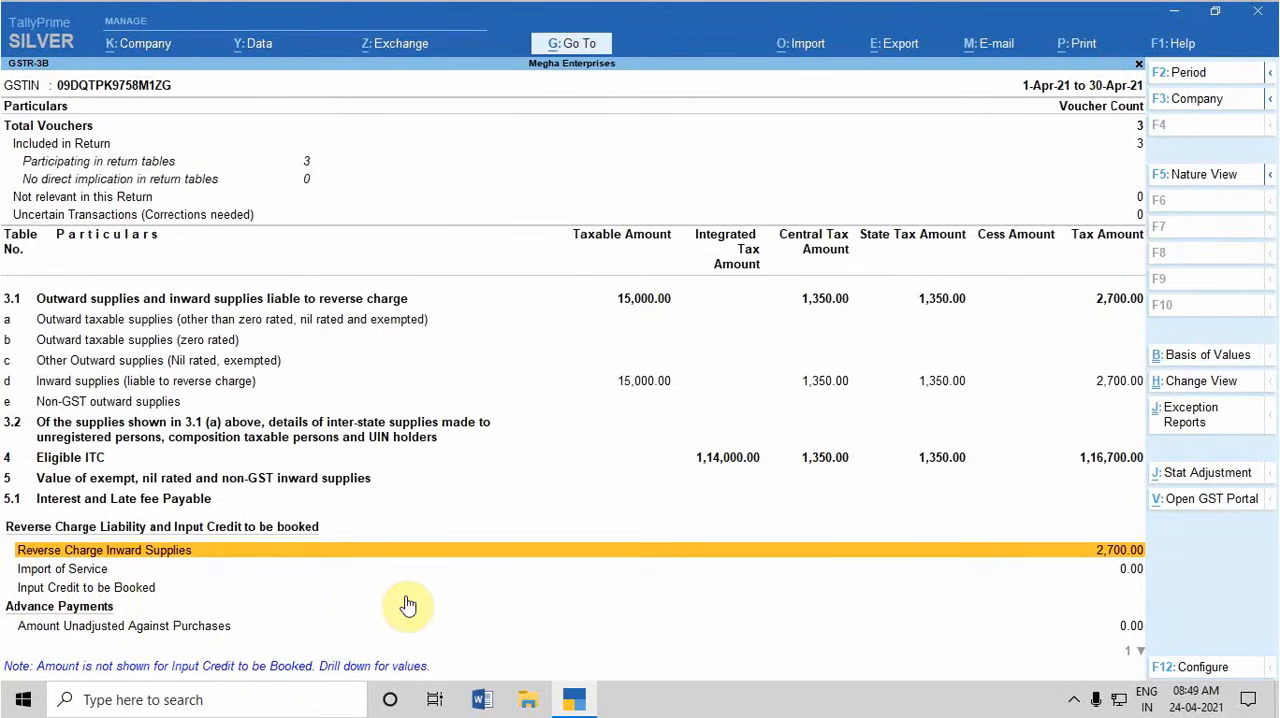
pyautogui.press('Return')
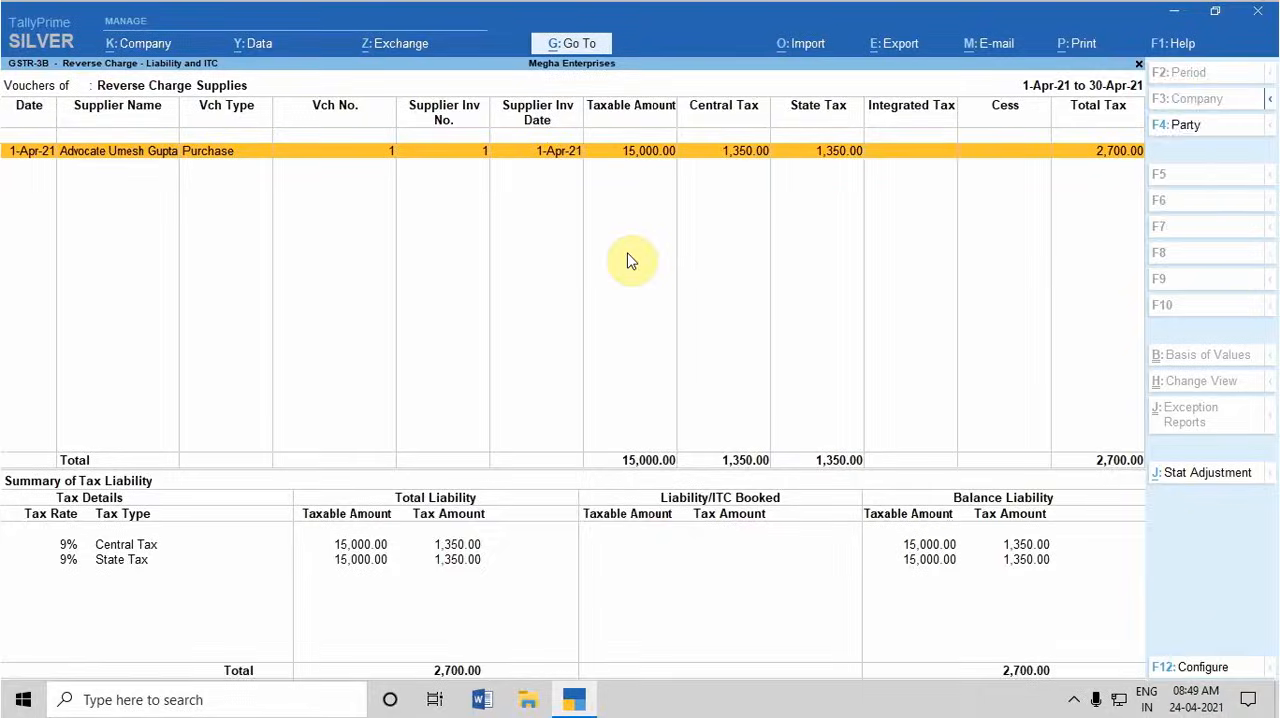
# Start a GST stat adjustment journal for Increase of Tax Liability with additional details Purchase under reverse charge
pyautogui.press('alt')
pyautogui.hotkey('alt', 'j')
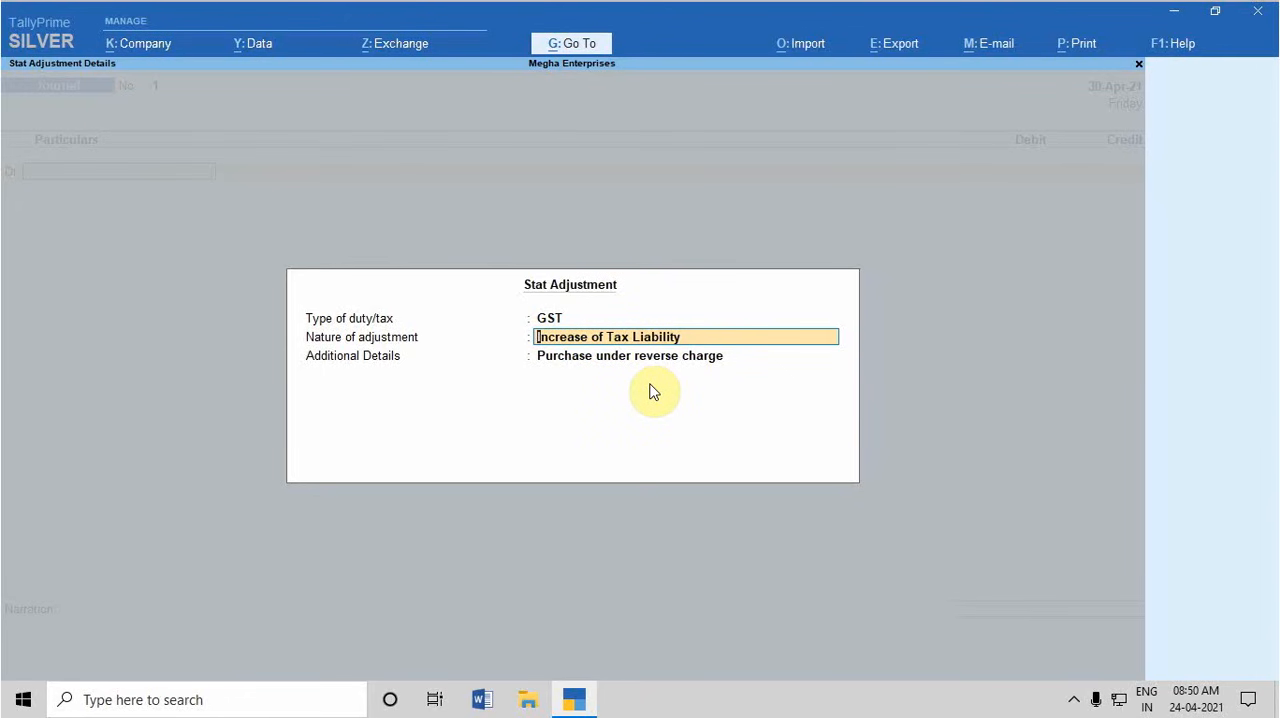
pyautogui.press('Return')
pyautogui.press('Return')
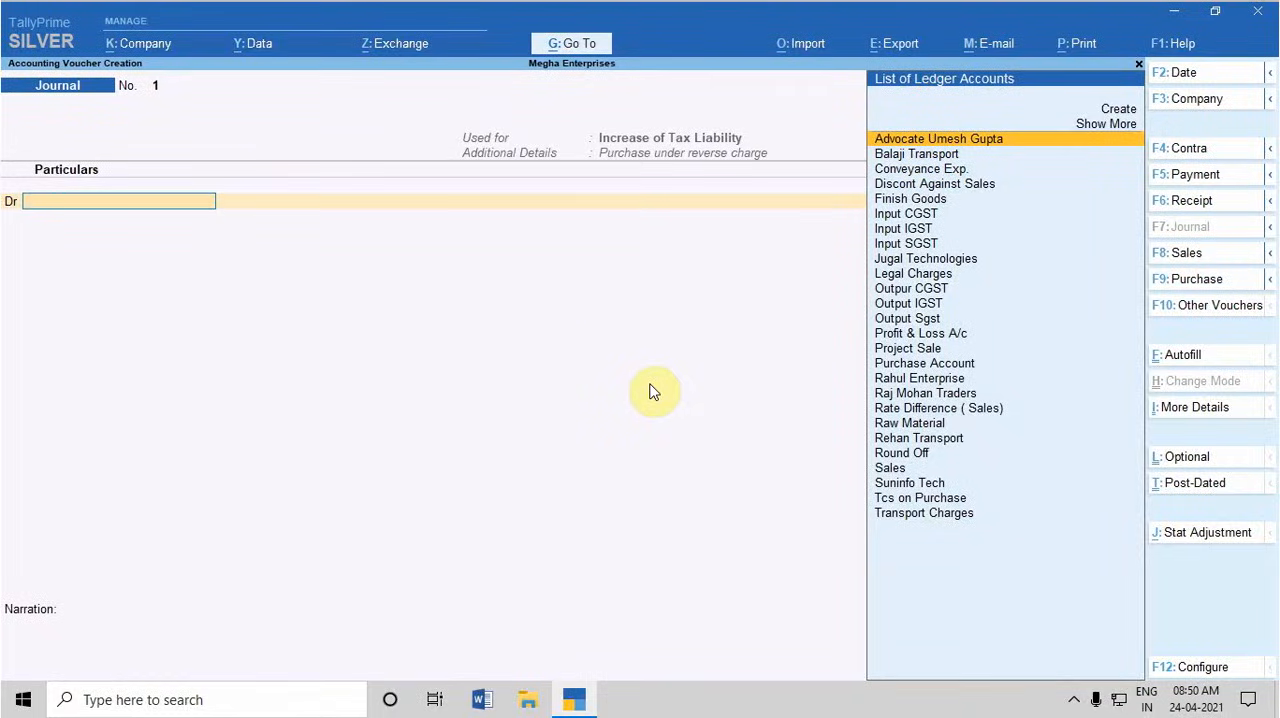
# Create a ledger named Gst Payable on RCM under Current Liabilities for the journal's debit line
pyautogui.hotkey('alt', 'c')
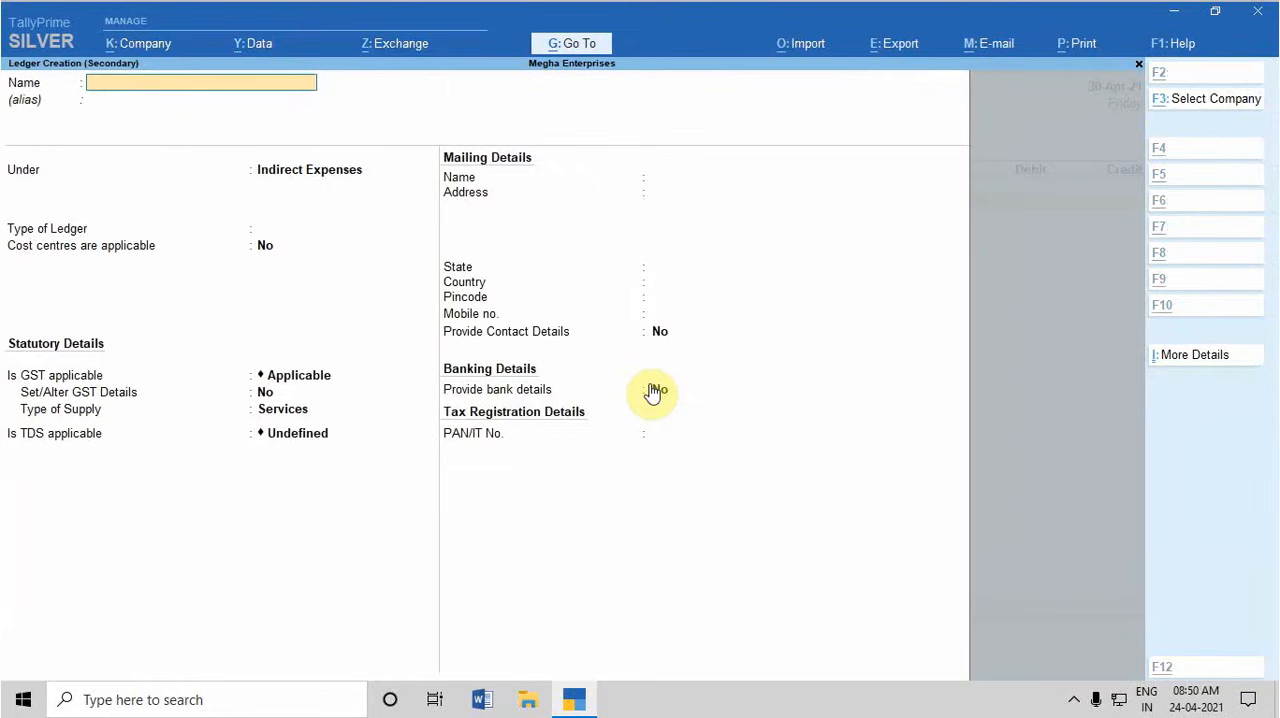
pyautogui.write('Gst')
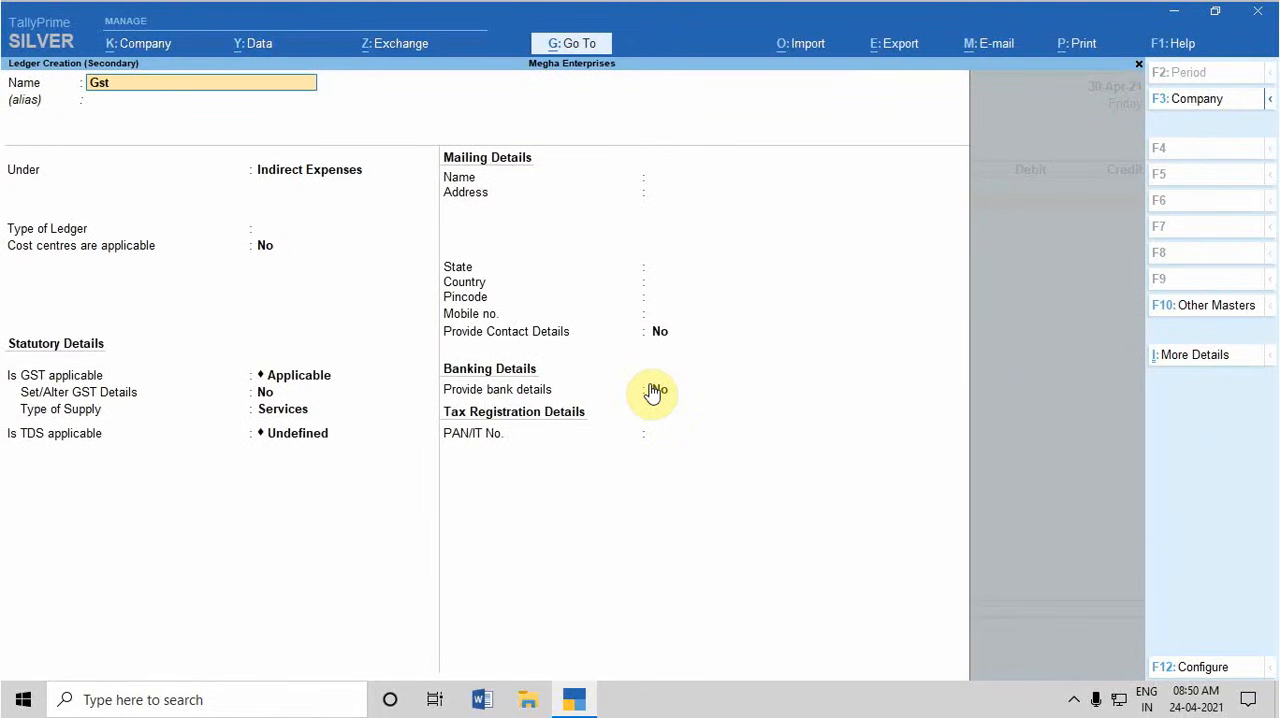
pyautogui.write(' Payable on RCM')
pyautogui.press('Return')
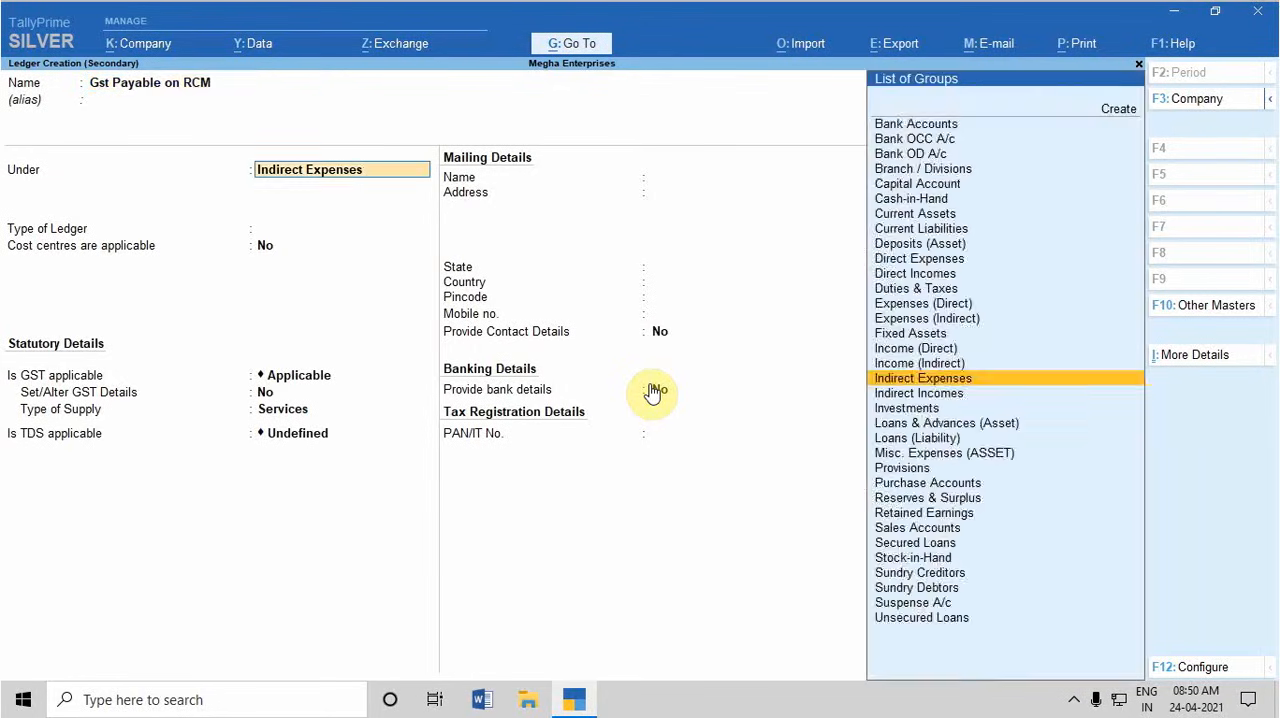
pyautogui.write('Cur')
pyautogui.press('Down')
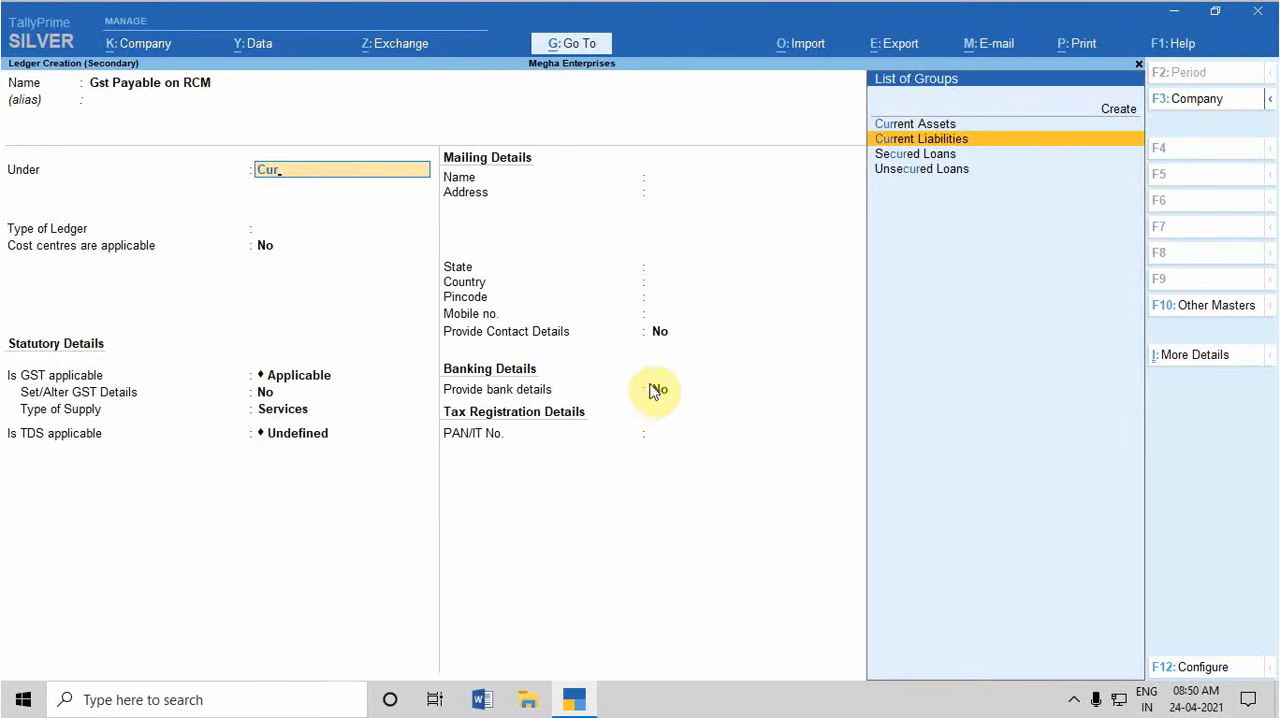
pyautogui.press('Return')
# Accept the new ledger's default statutory, mailing and registration details, leave GSTIN/UIN blank, and save it
pyautogui.press('Return')
pyautogui.press('Return')
pyautogui.press('Return')
pyautogui.press('Return')
pyautogui.press('Return')
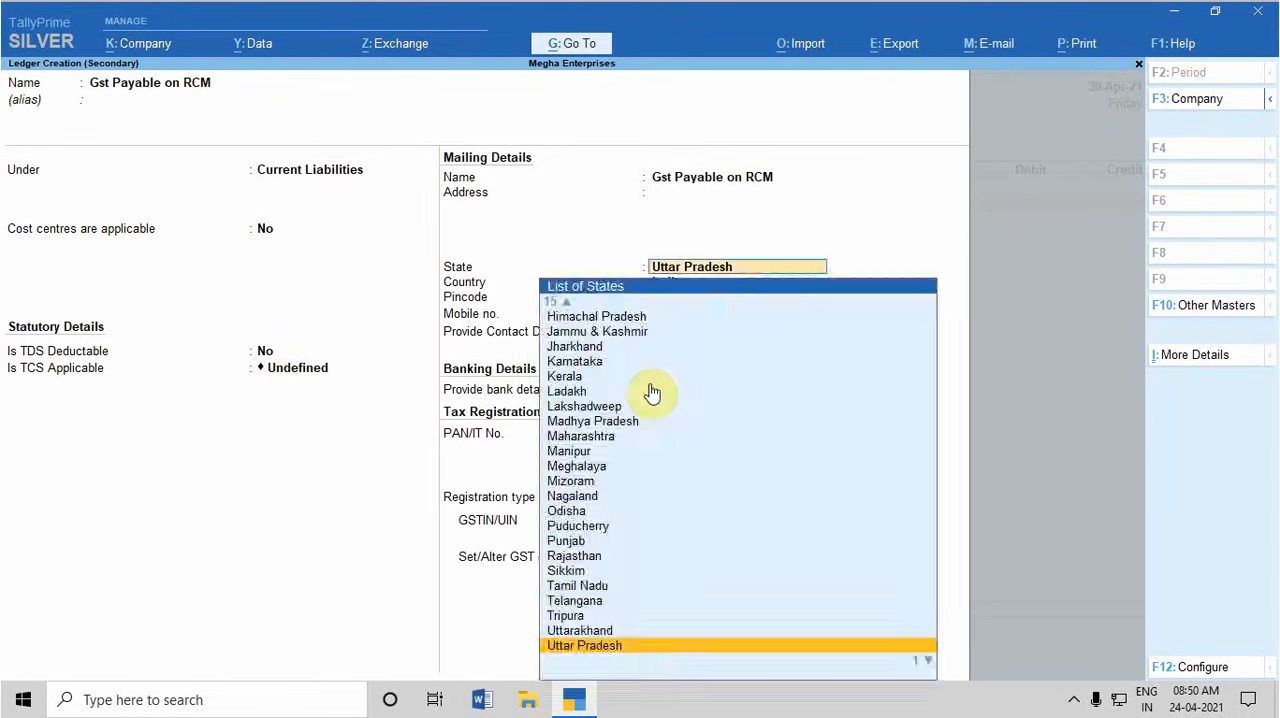
pyautogui.press('Return')
pyautogui.press('Return')
pyautogui.press('Return')
pyautogui.press('Return')
pyautogui.press('Return')
pyautogui.press('Return')
pyautogui.press('Return')
pyautogui.press('Return')
pyautogui.press('Return')
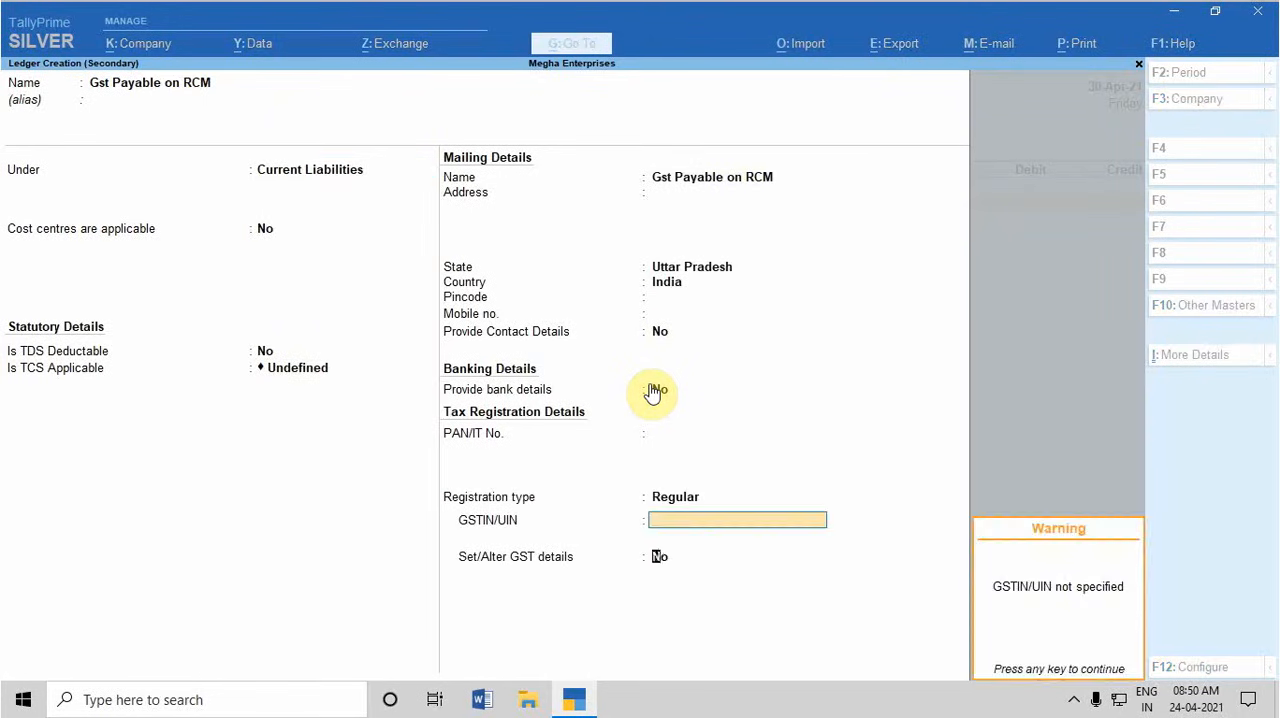
pyautogui.press('Return')
pyautogui.press('Return')
pyautogui.press('Return')
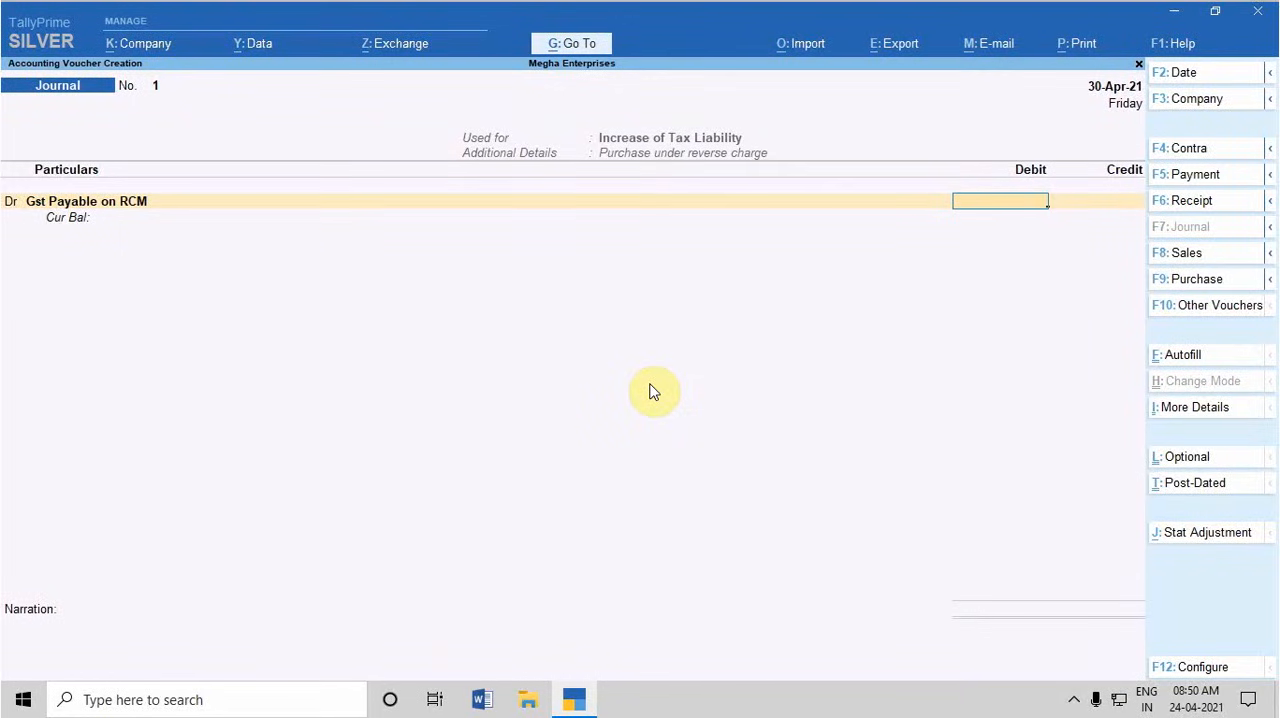
# Debit Gst Payable on RCM with 2,700 and move on to the credit line
pyautogui.write('2700')
pyautogui.press('Return')
pyautogui.press('Return')
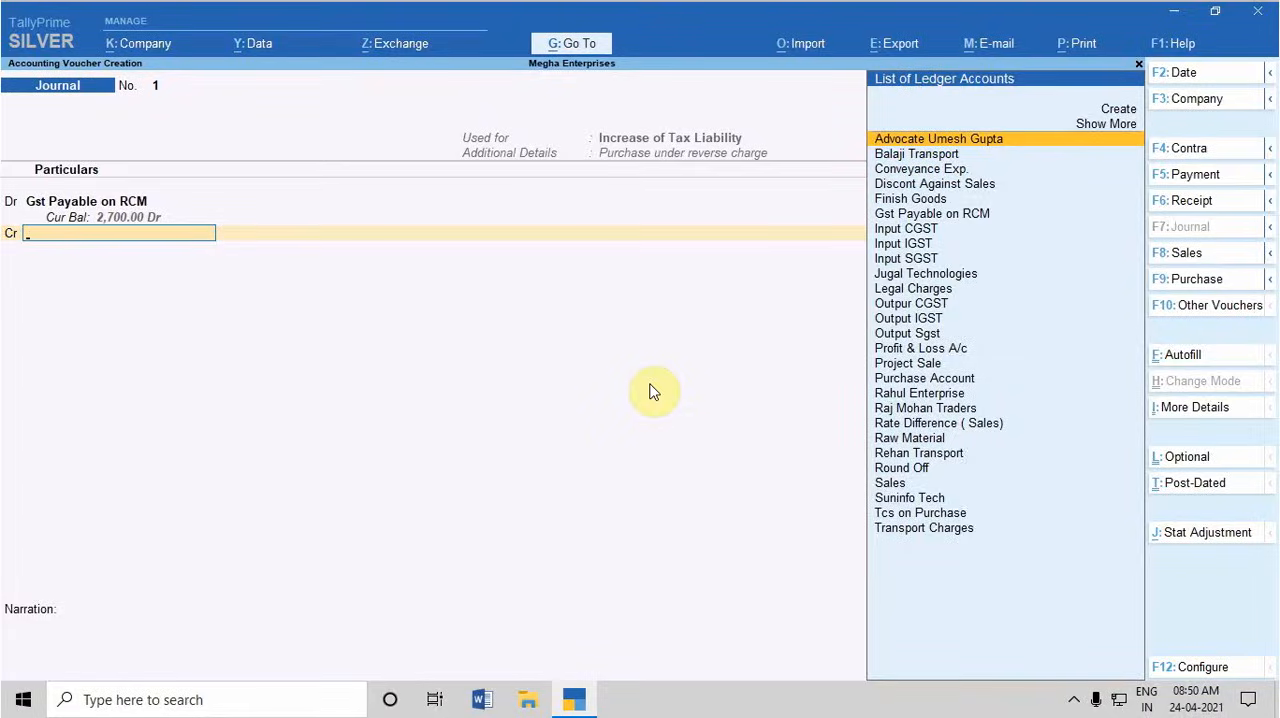
# Add a credit line for the Outpur CGST ledger with a 9% rate and a taxable value of 15,000
pyautogui.write('out')
pyautogui.press('Return')
pyautogui.press('Return')
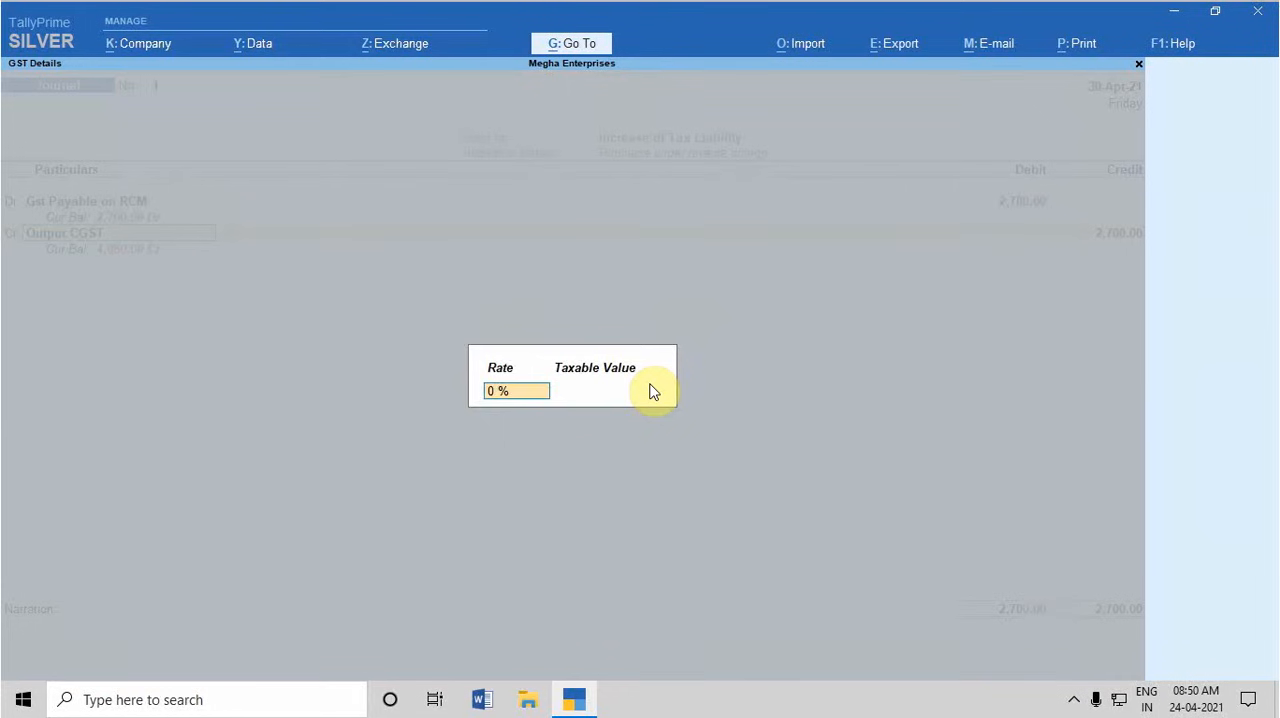
pyautogui.write('9')
pyautogui.press('Return')
pyautogui.write('1500')
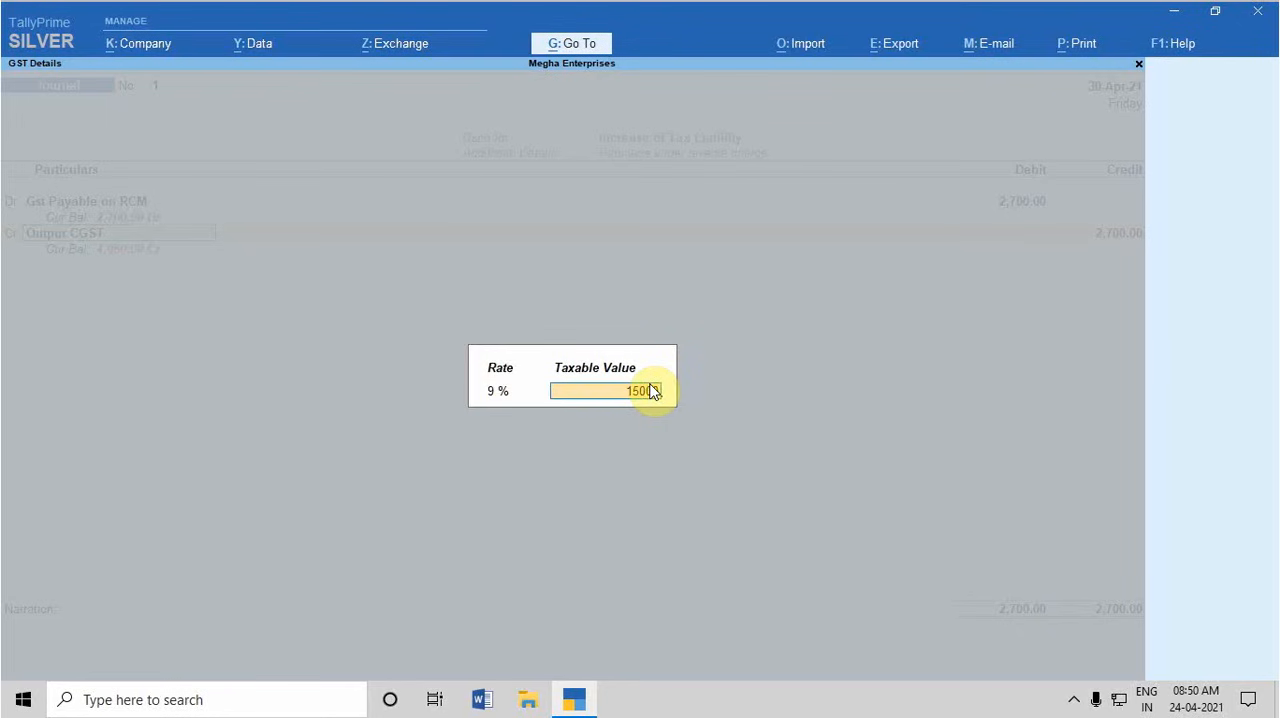
pyautogui.write('0')
pyautogui.press('Return')
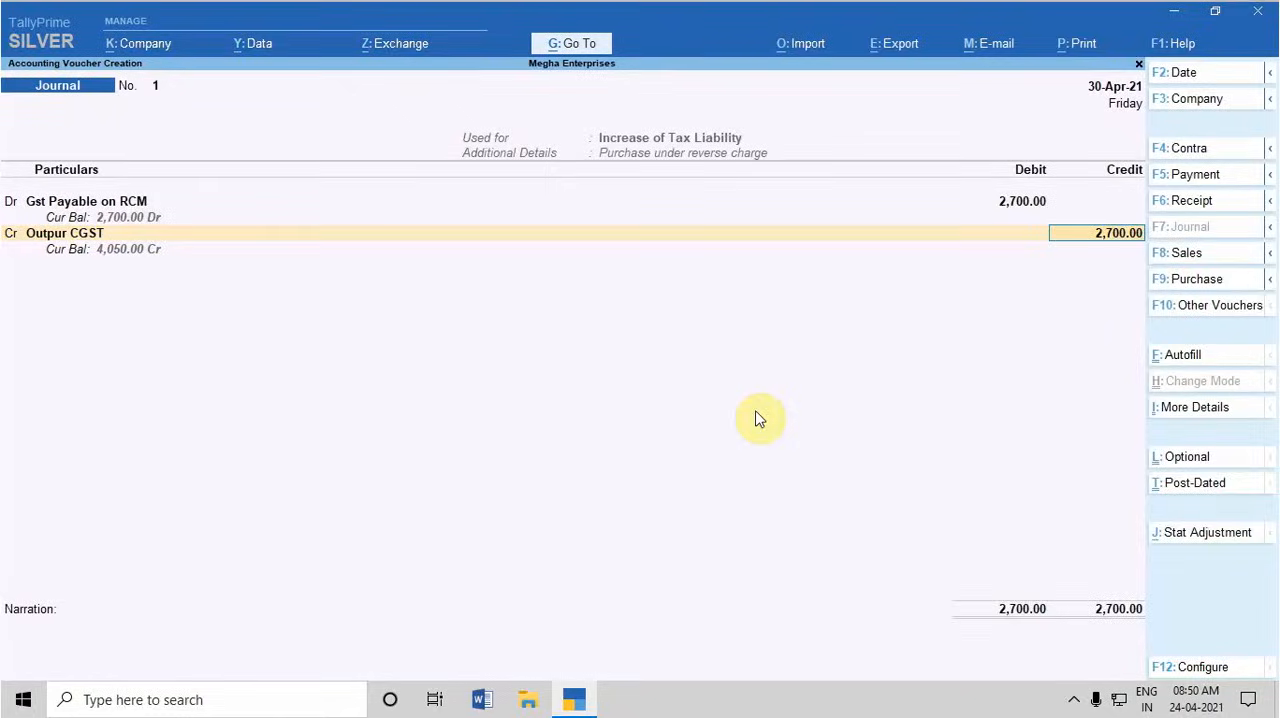
# Set the Outpur CGST credit amount to 1,350
pyautogui.press('BackSpace')
pyautogui.write('1350')
pyautogui.press('Return')
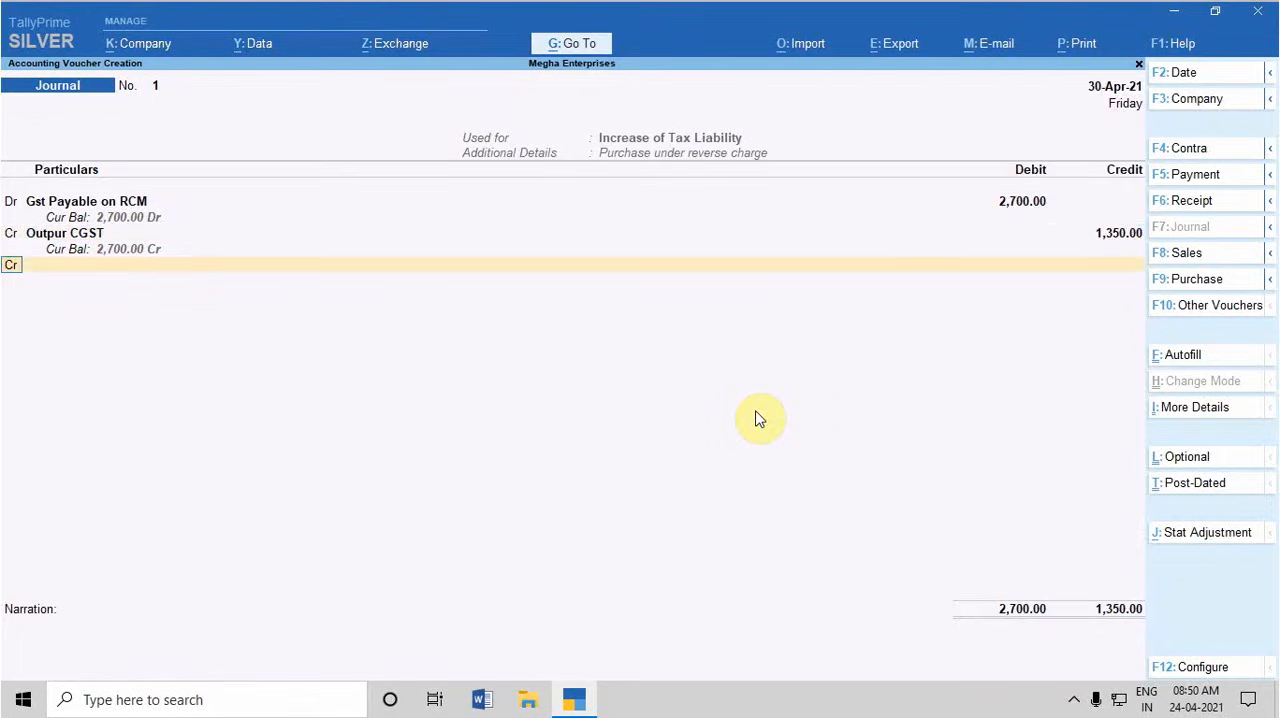
# Add a credit line for the Output Sgst ledger, accepting the 9% rate and 15,000.00 taxable value
pyautogui.press('Return')
pyautogui.write('out')
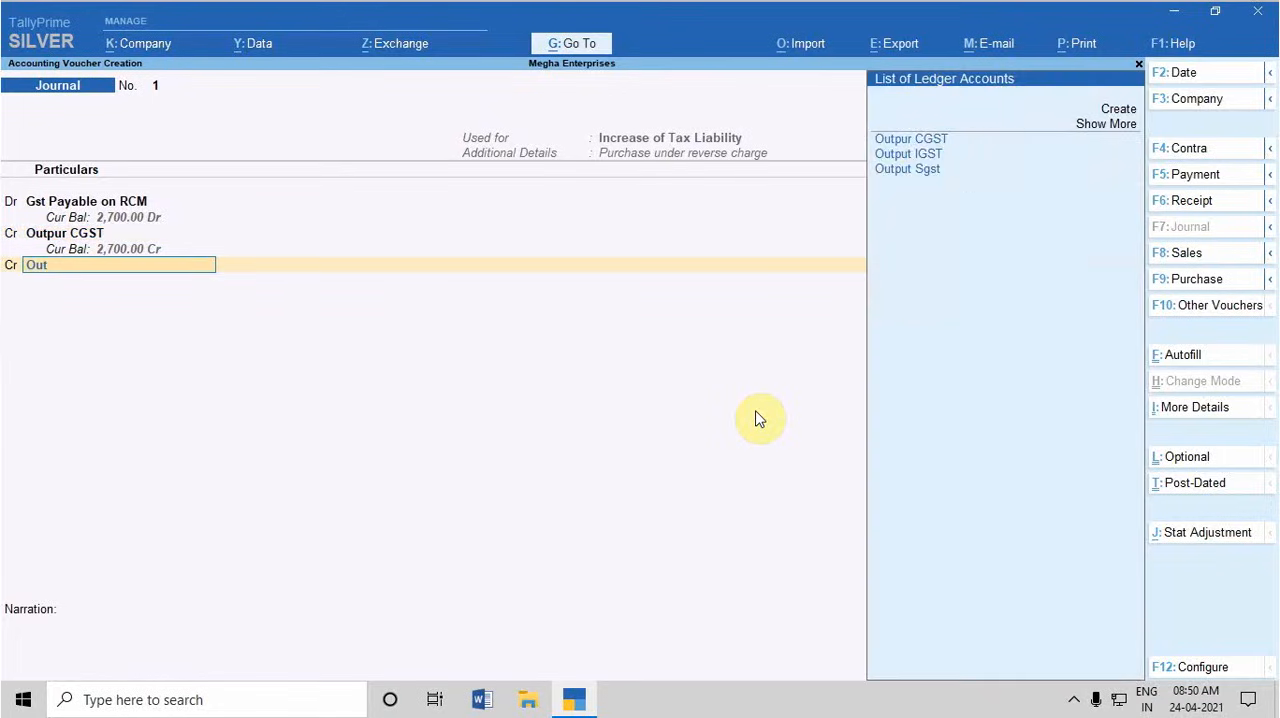
pyautogui.press('Down')
pyautogui.press('Down')
pyautogui.press('Return')
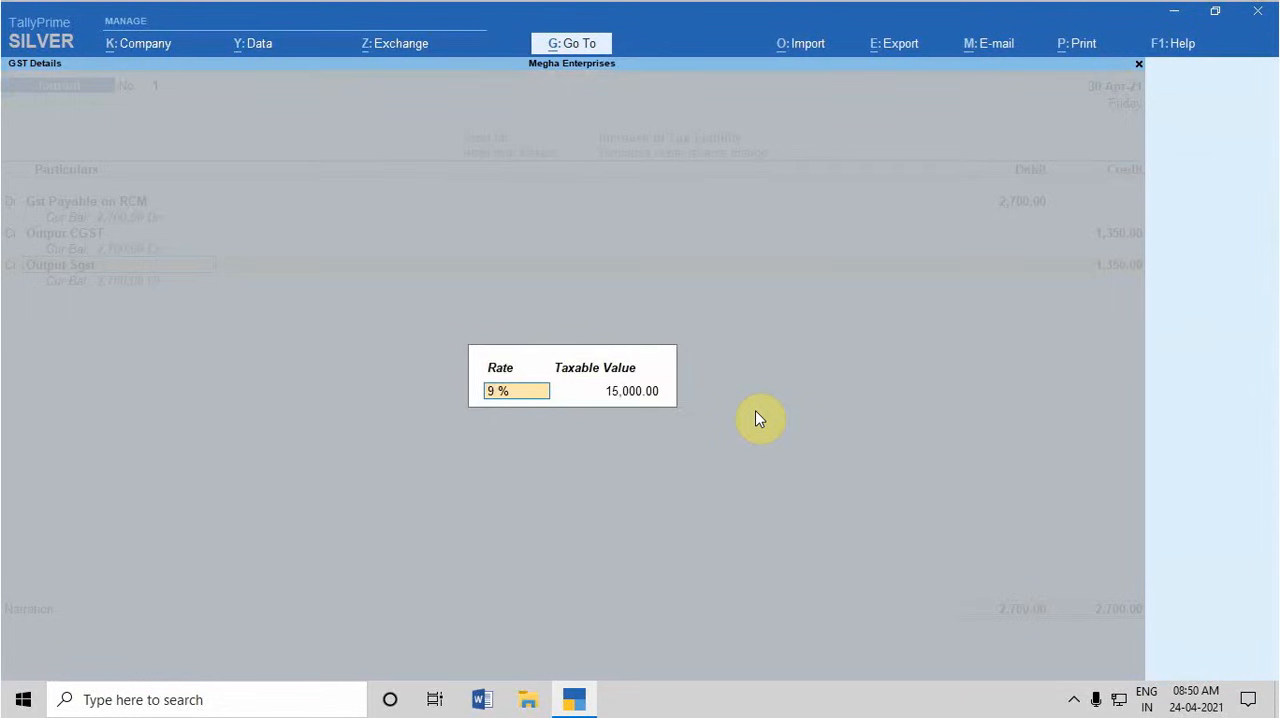
pyautogui.press('Return')
# Accept the 1,350 credit for Output Sgst, leave the narration blank and save the liability journal
pyautogui.press('Return')
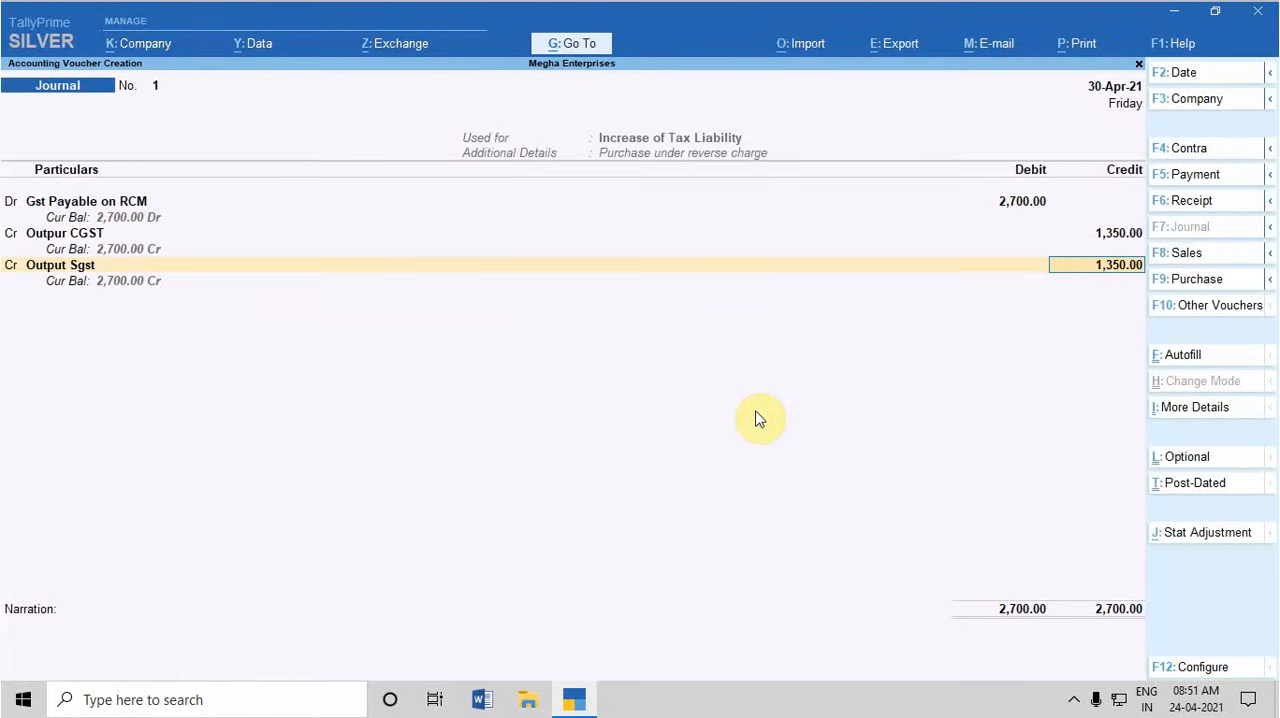
pyautogui.press('Return')
pyautogui.press('Return')
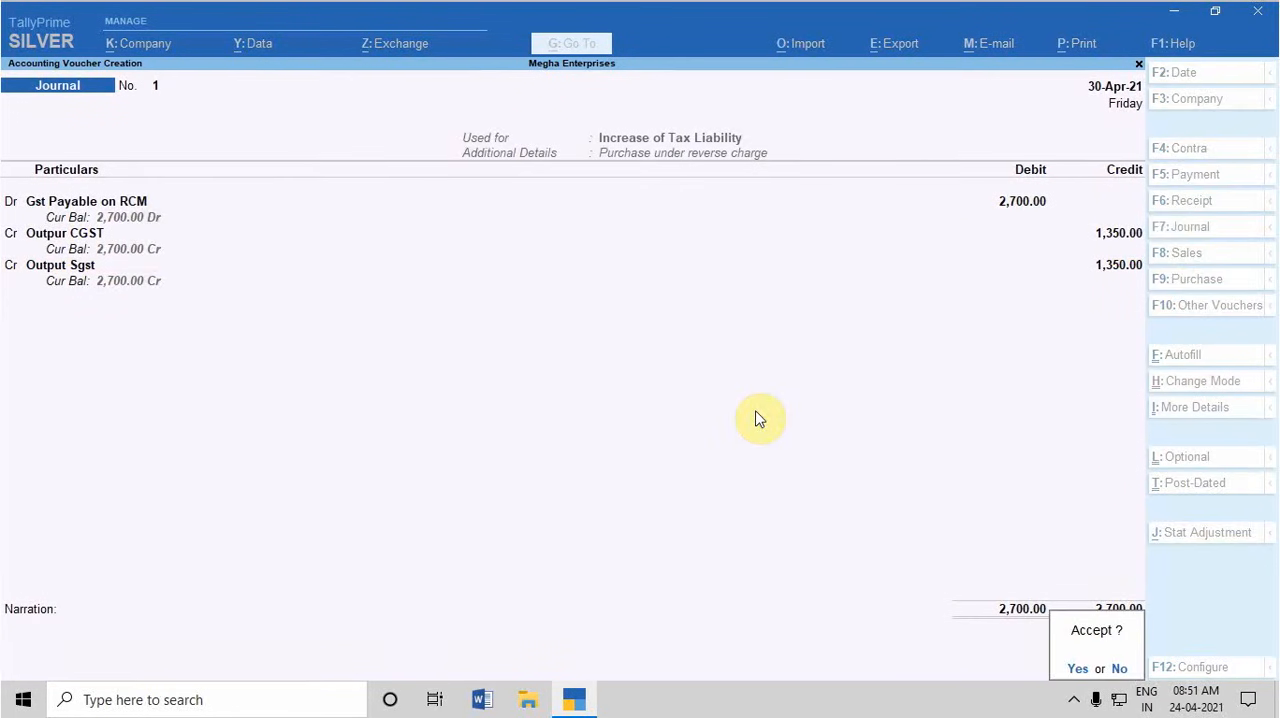
pyautogui.press('Return')
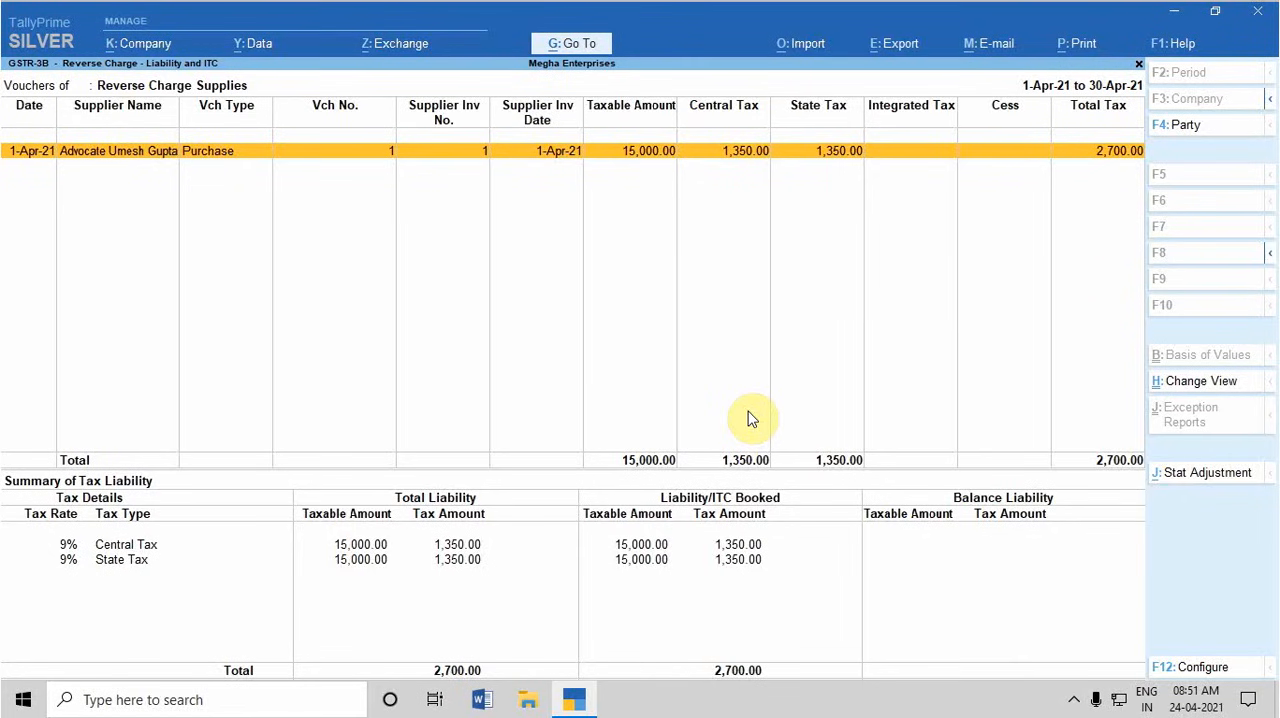
# Examine the April-2021 reverse charge entries under Input Credit to be Booked in GSTR-3B and return to the summary
pyautogui.press('Escape')
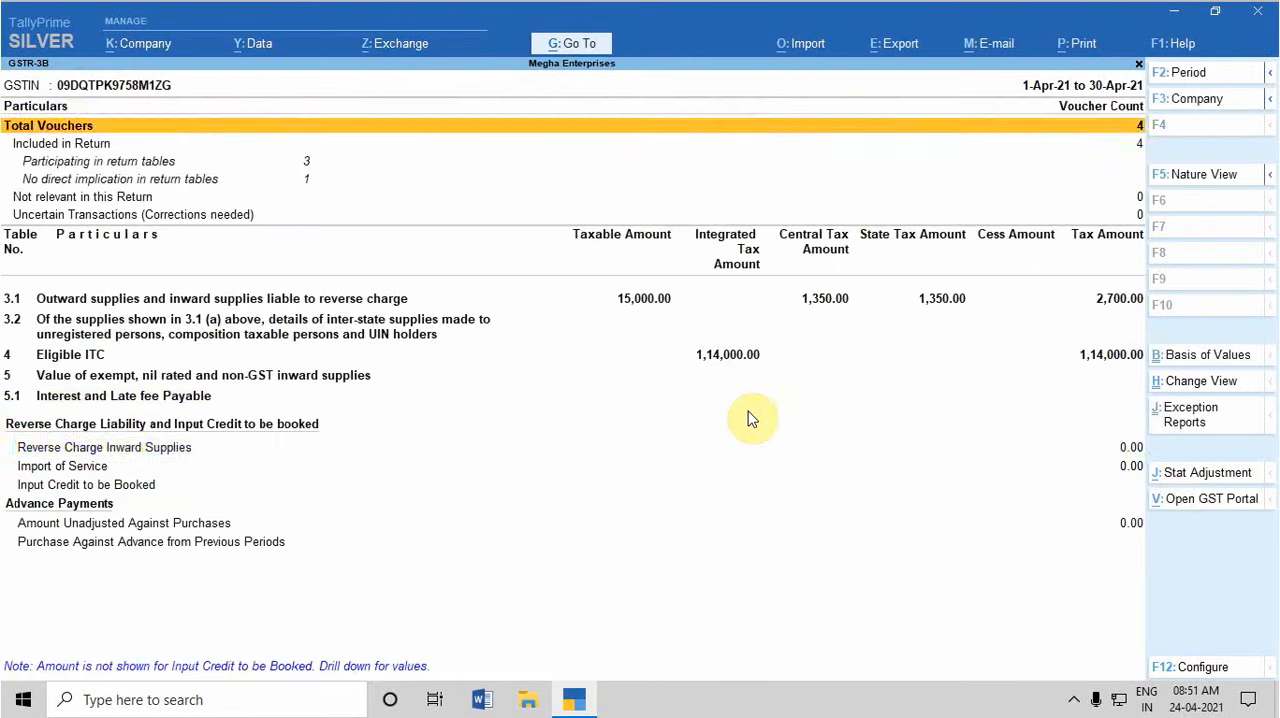
pyautogui.press('Down')
pyautogui.press('Down')
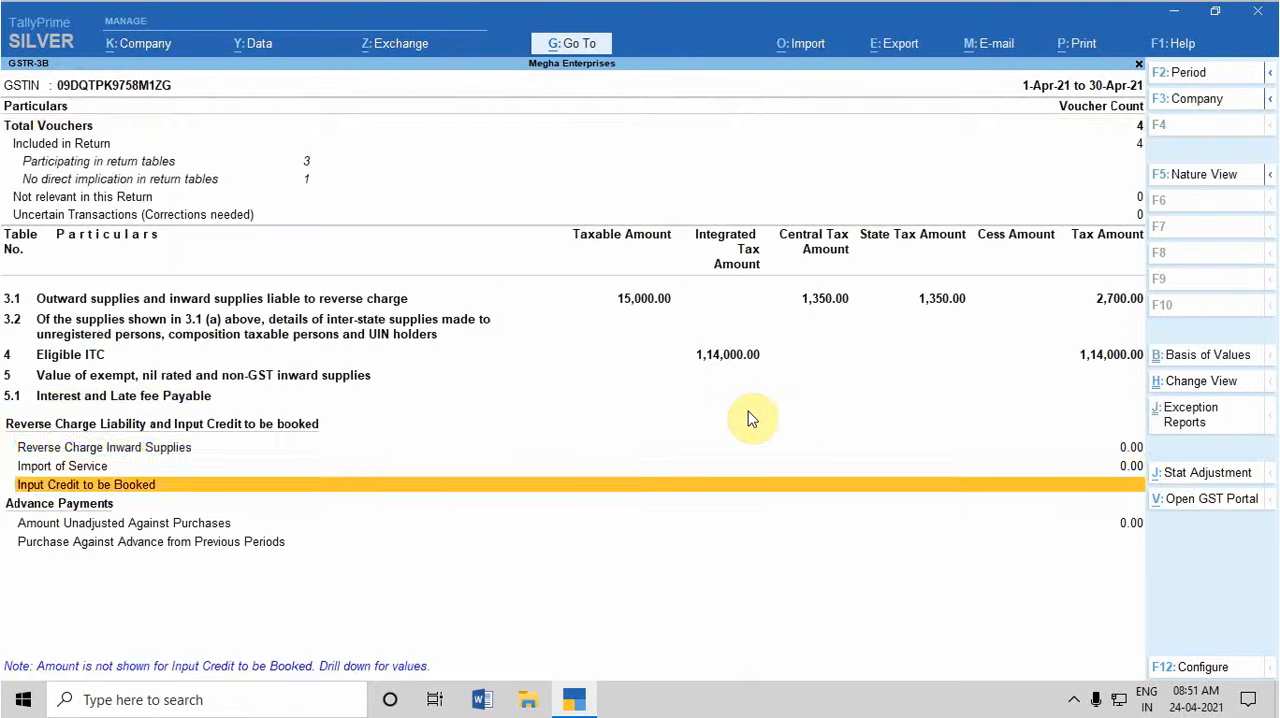
pyautogui.click(300, 517)
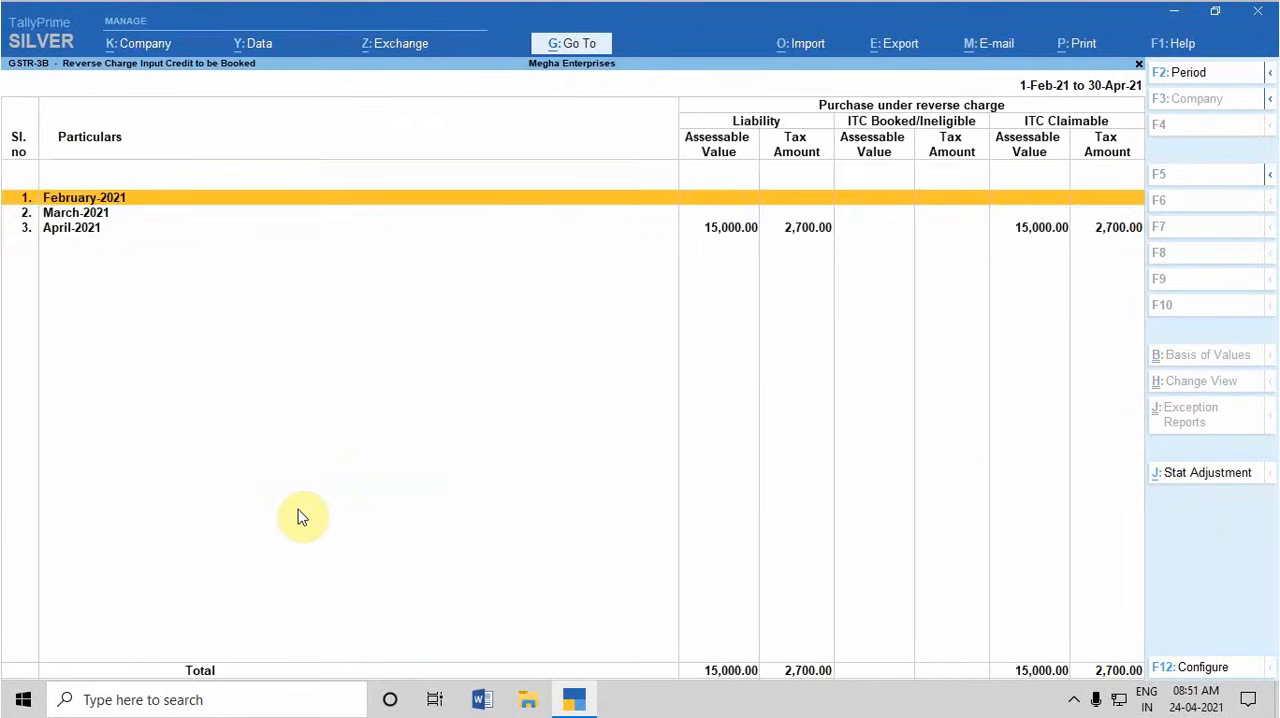
pyautogui.press('Down')
pyautogui.press('Down')
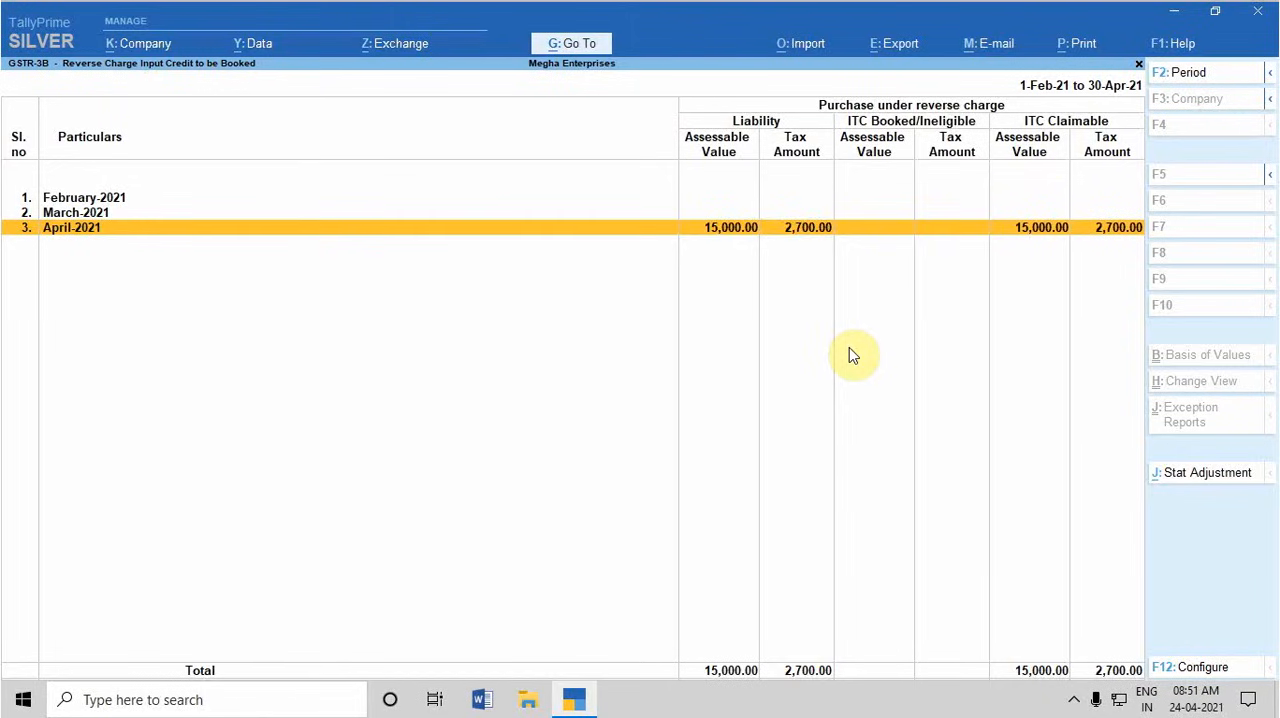
pyautogui.press('Return')
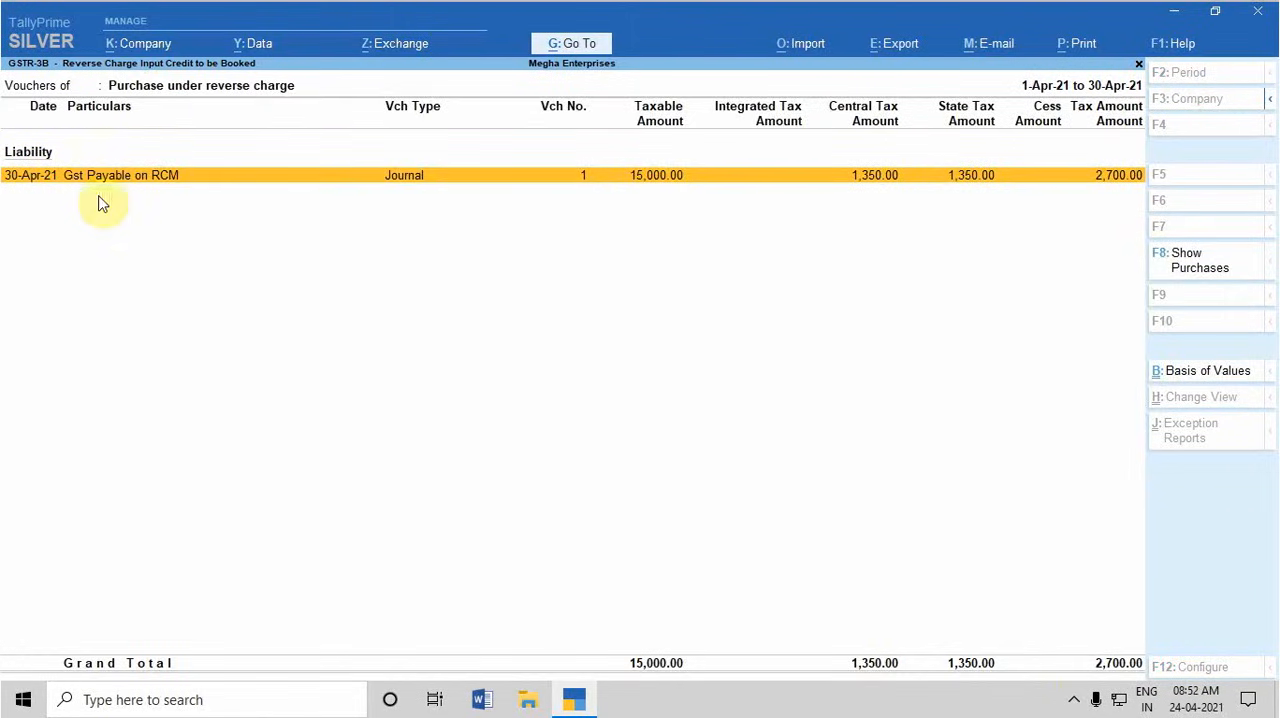
pyautogui.press('Escape')
pyautogui.press('Escape')
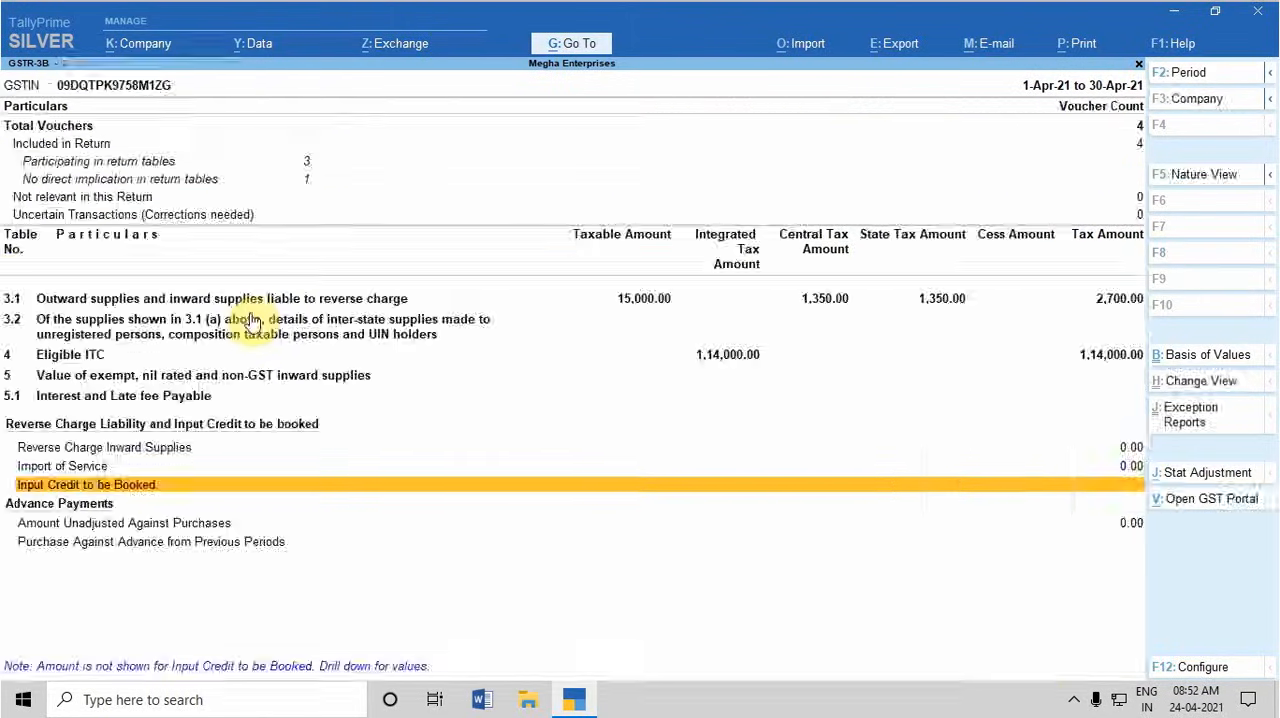
# From Reverse Charge Inward Supplies, start a GST stat adjustment for Increase of Input Tax Credit with Purchase under reverse charge
pyautogui.press('Up')
pyautogui.press('Up')
pyautogui.press('Down')
pyautogui.press('Return')
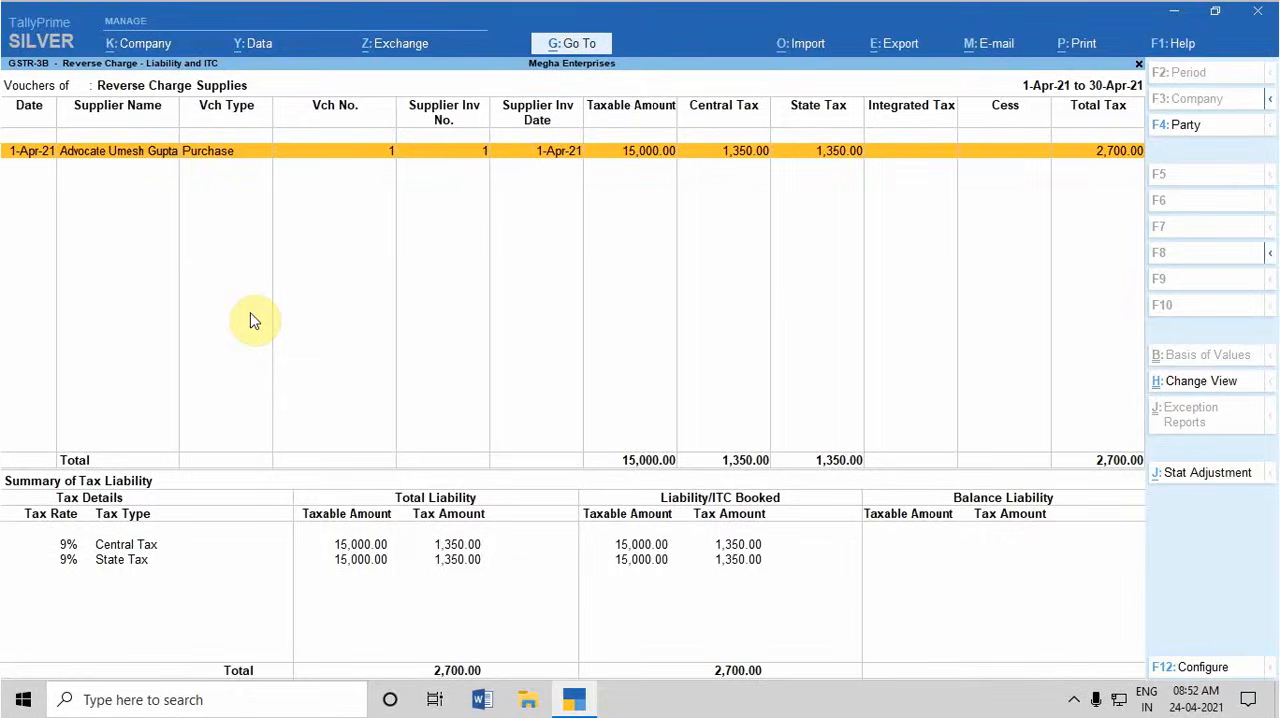
pyautogui.hotkey('alt', 'j')
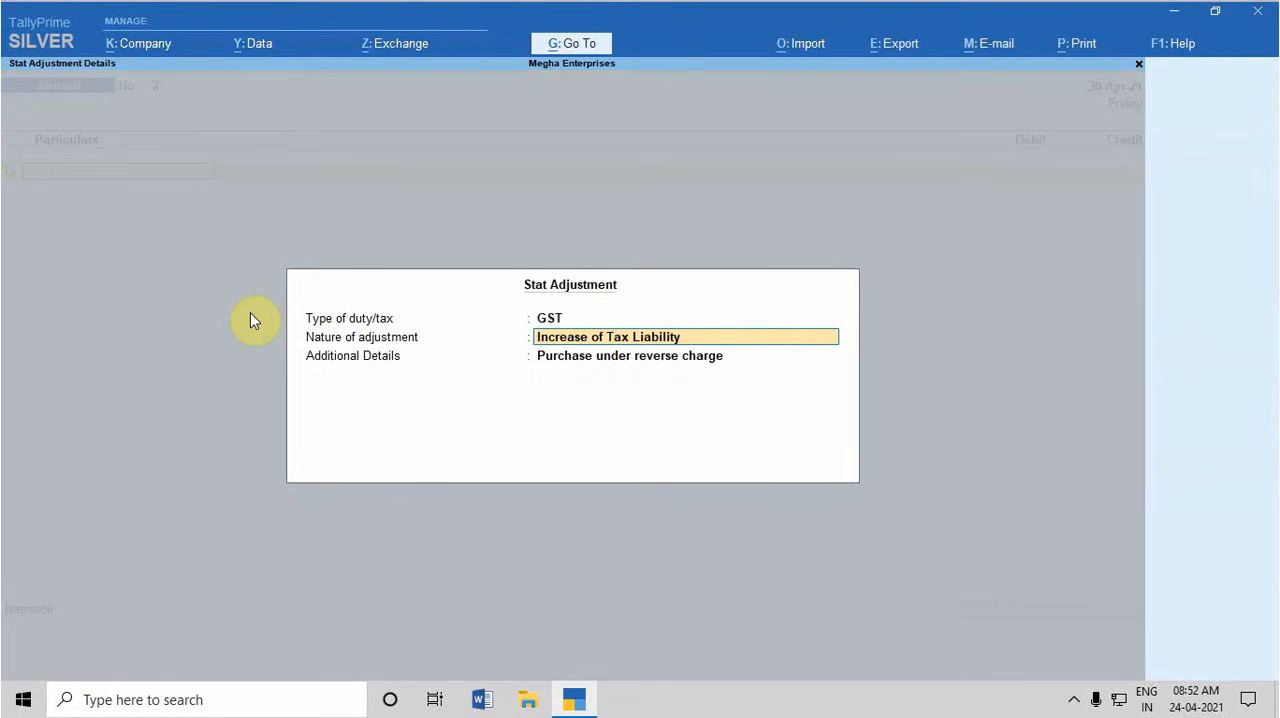
pyautogui.press('BackSpace')
pyautogui.write('In')
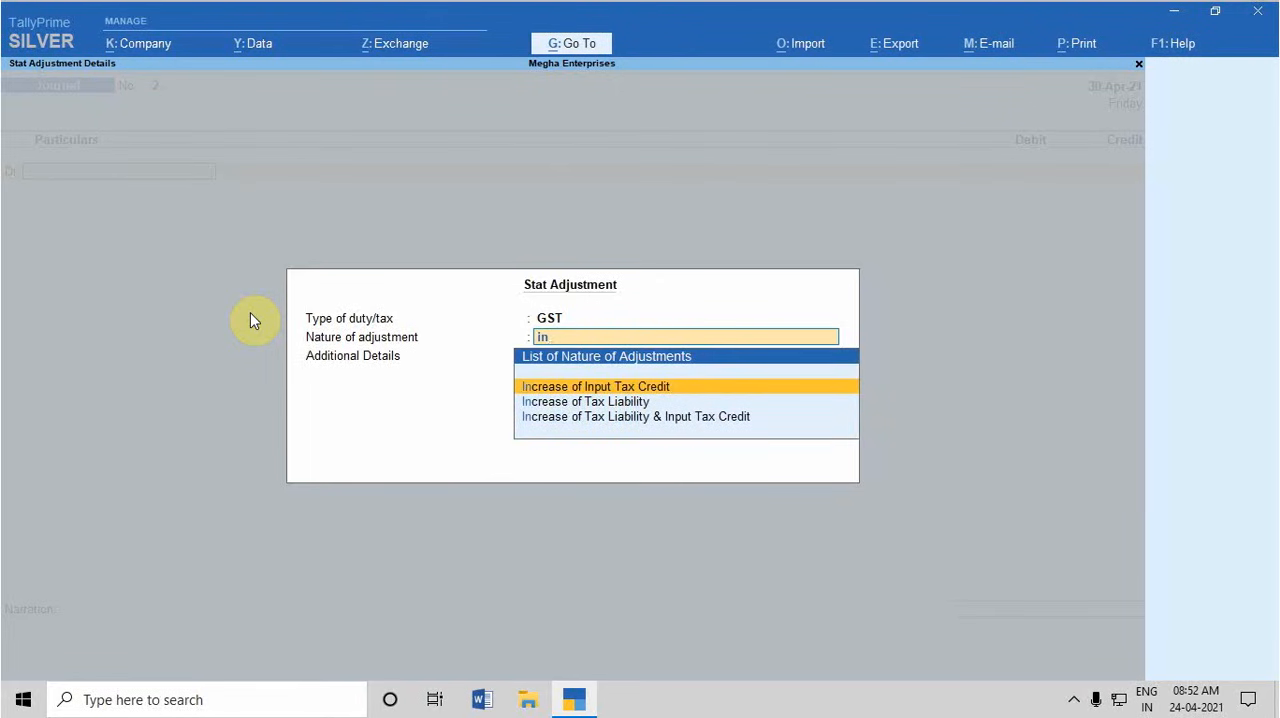
pyautogui.press('Return')
pyautogui.press('Return')
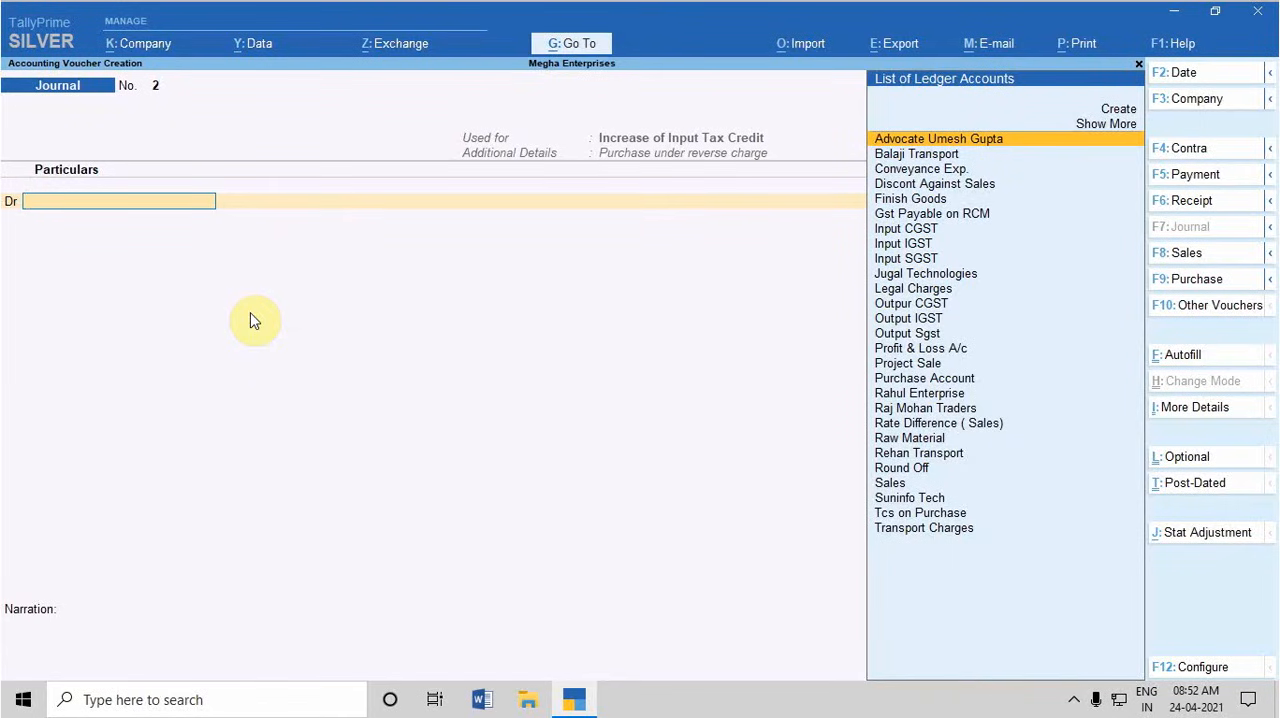
# Debit Input CGST with 1,350, using a 9% rate and a taxable value of 15,000
pyautogui.write('Input')
pyautogui.press('Return')
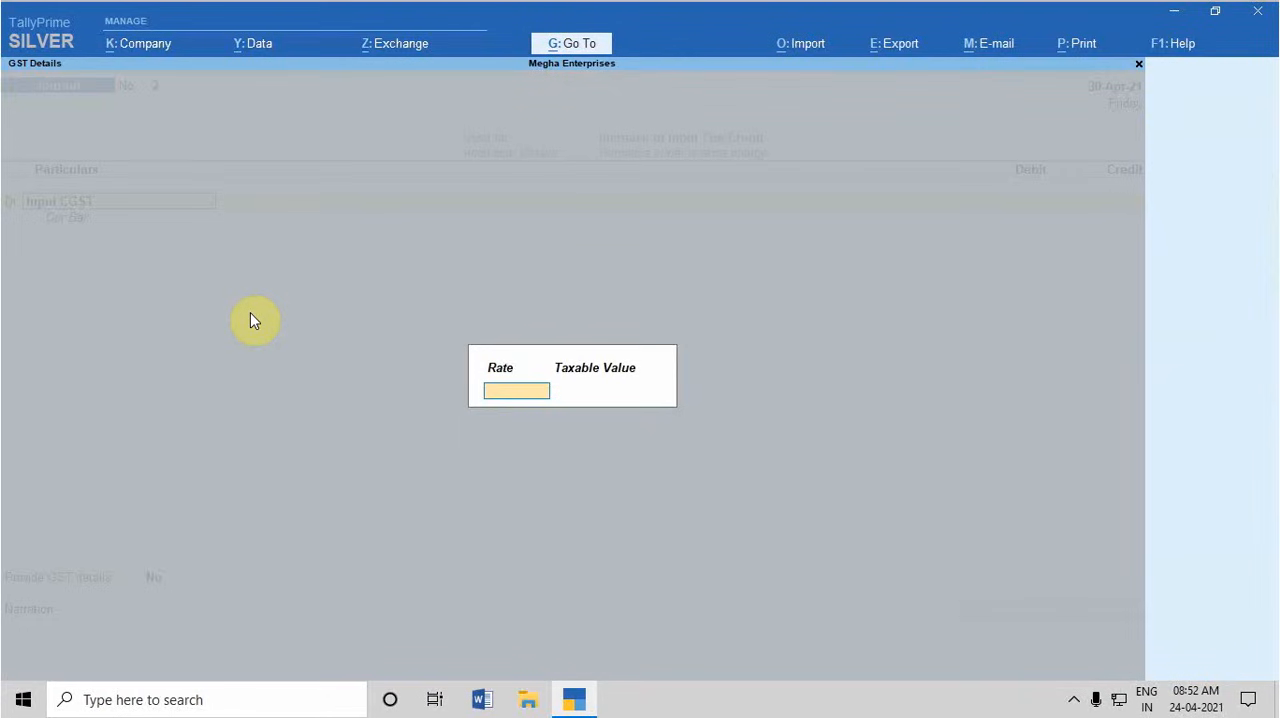
pyautogui.write('9')
pyautogui.press('Return')
pyautogui.write('15000')
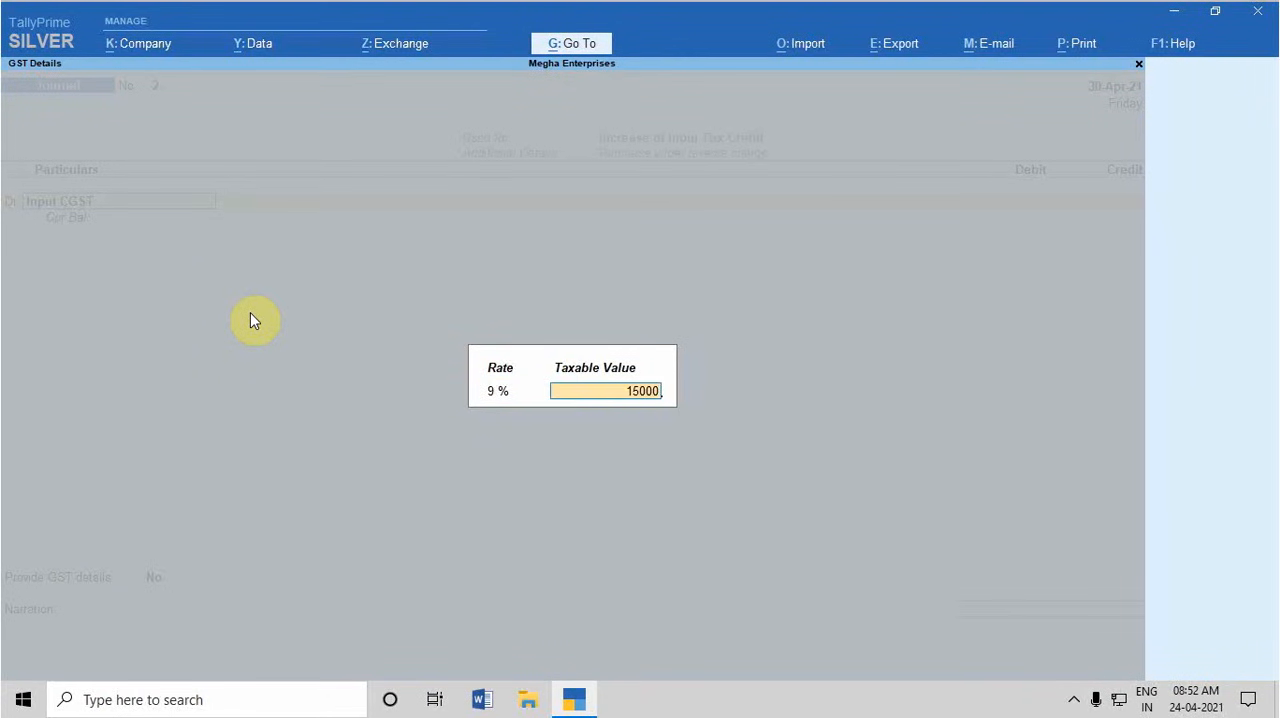
pyautogui.press('Return')
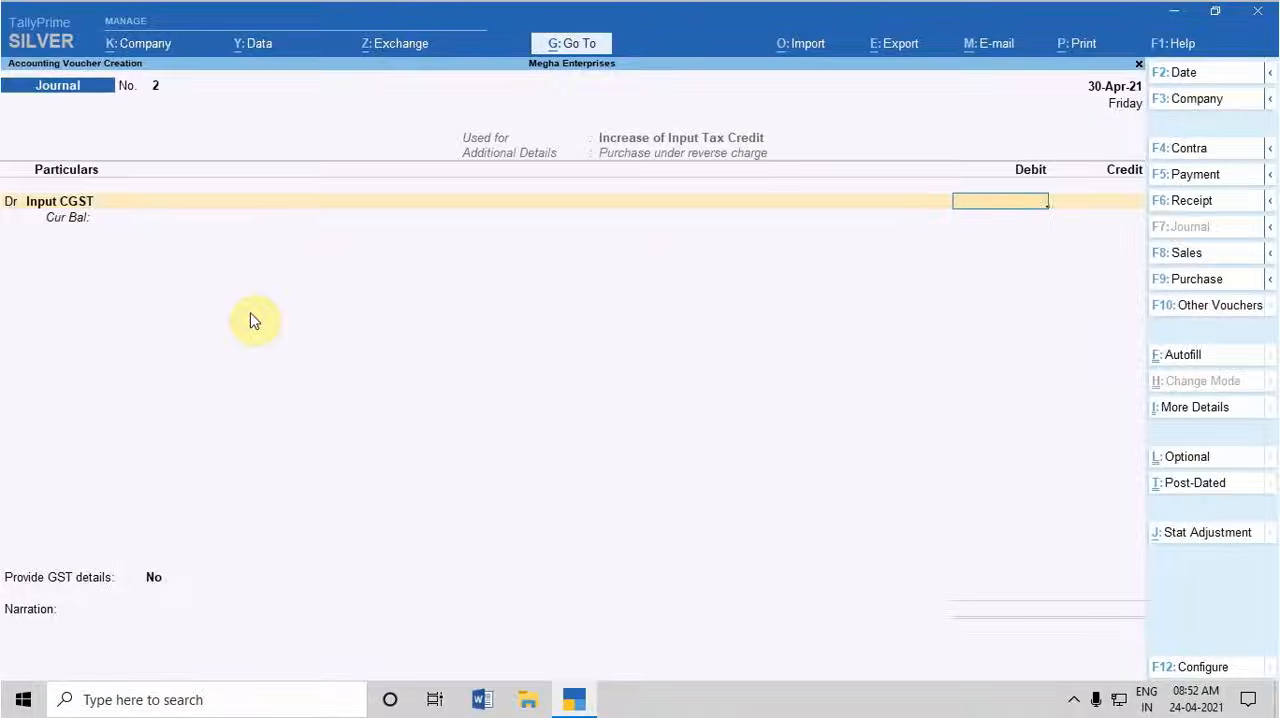
pyautogui.write('1,350')
pyautogui.press('Return')
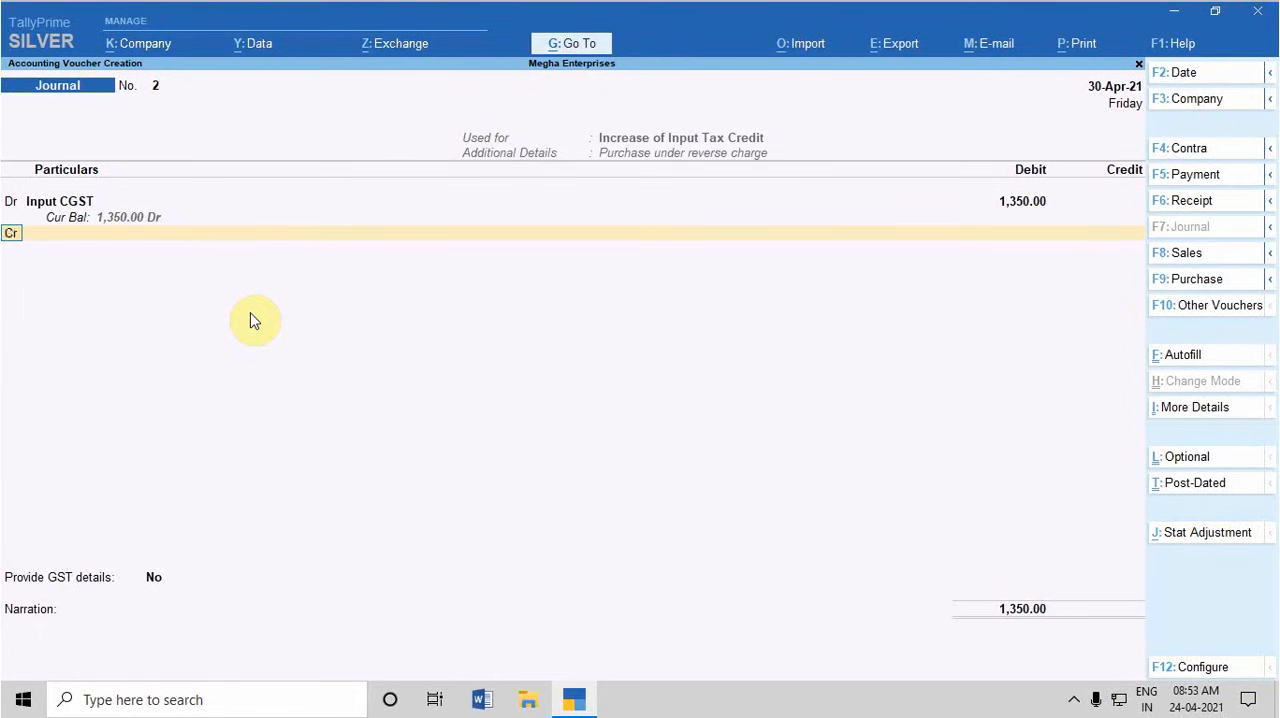
# Add a debit line for Input SGST with 1,350, accepting the 9% rate and 15,000 taxable value
pyautogui.write('d')
pyautogui.press('Return')
pyautogui.write('input s')
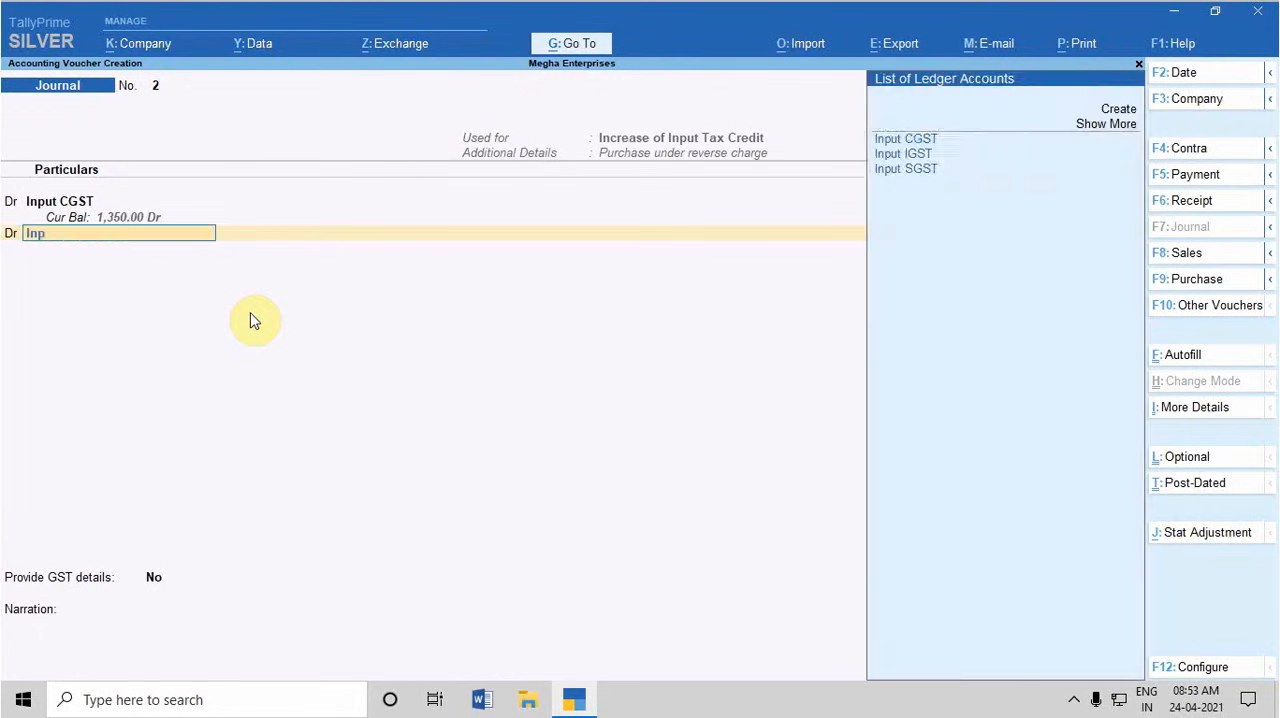
pyautogui.press('Return')
pyautogui.press('Return')
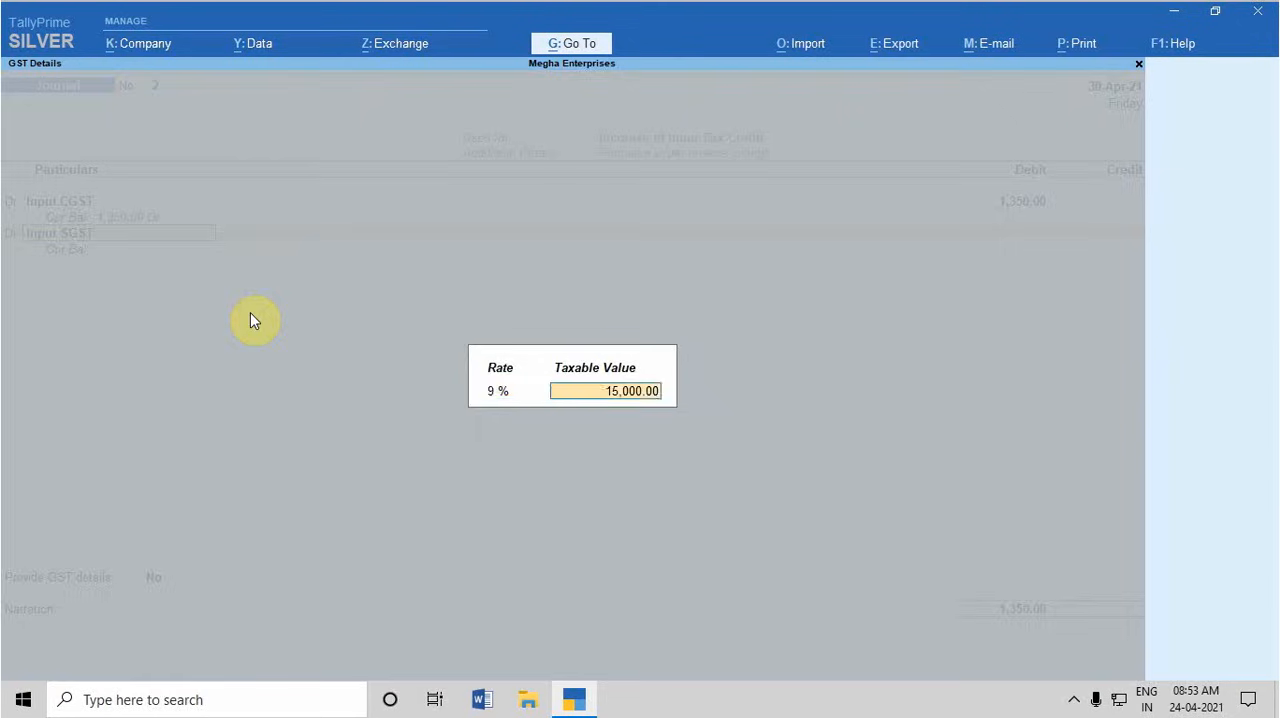
pyautogui.press('Return')
pyautogui.write('1350')
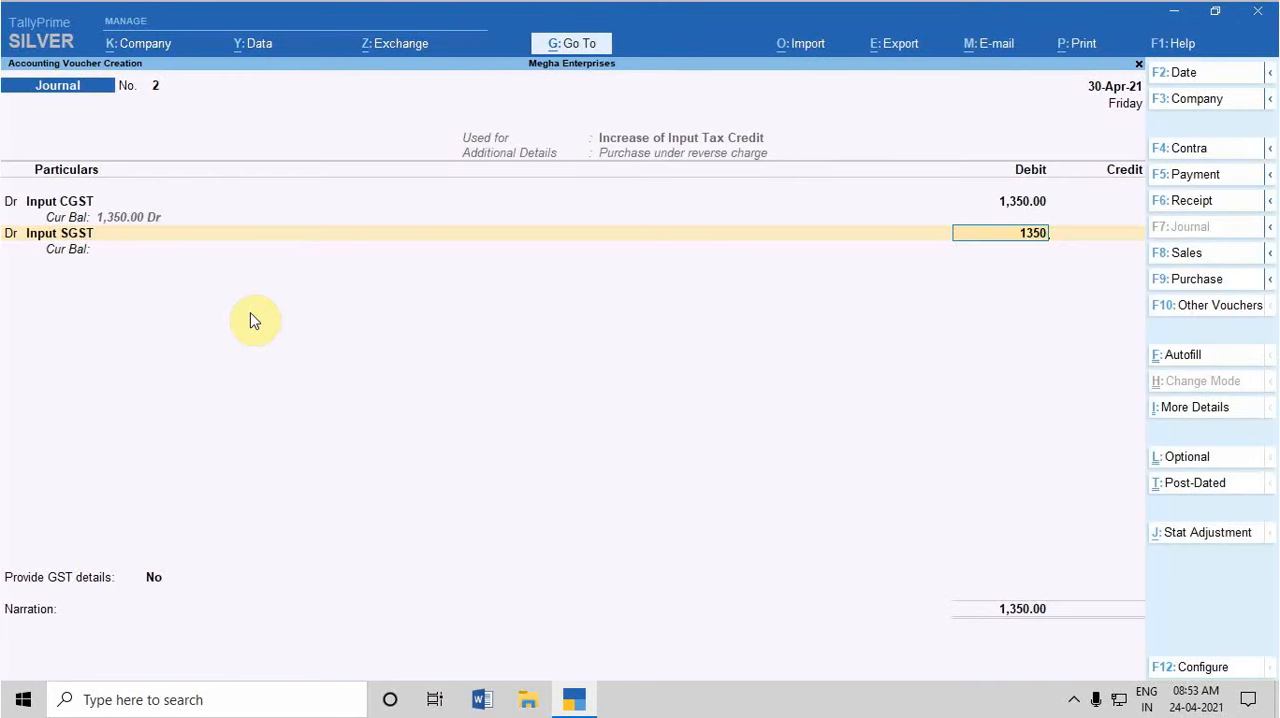
pyautogui.press('Return')
# Add a credit line for Gst Payable on RCM, accepting the amount of 2,700
pyautogui.press('c')
pyautogui.press('Return')
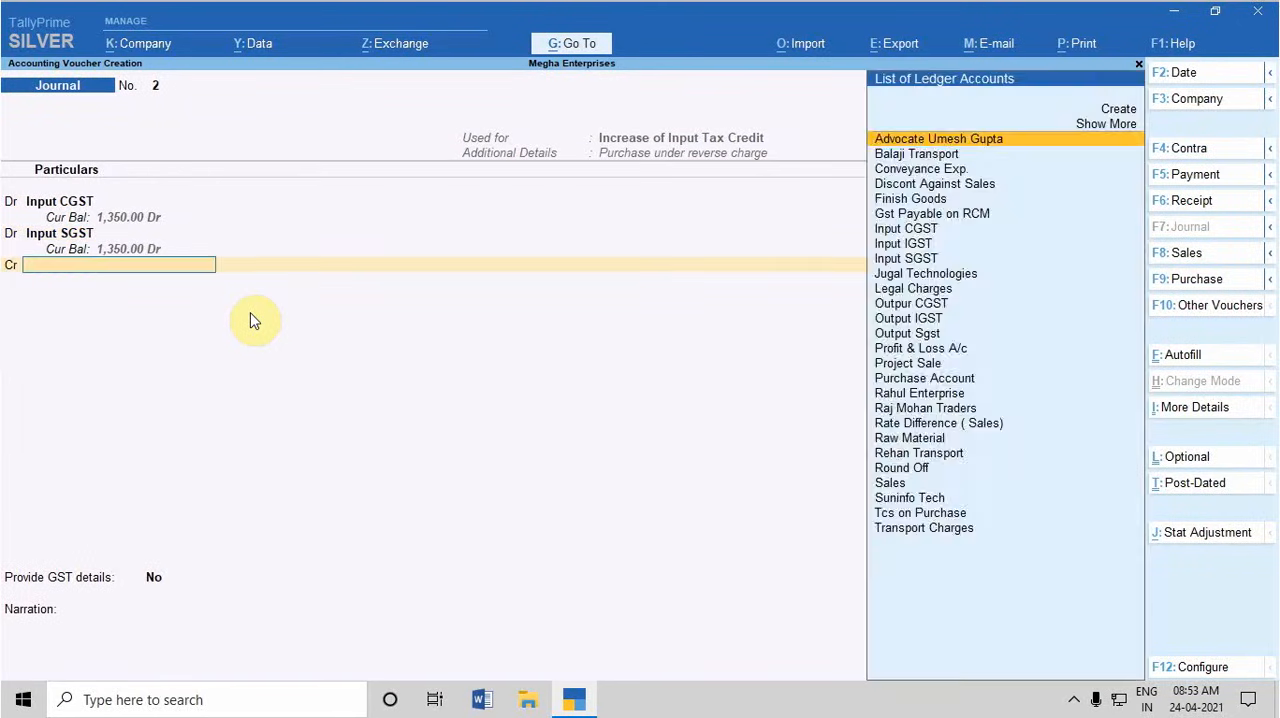
pyautogui.write('gst p')
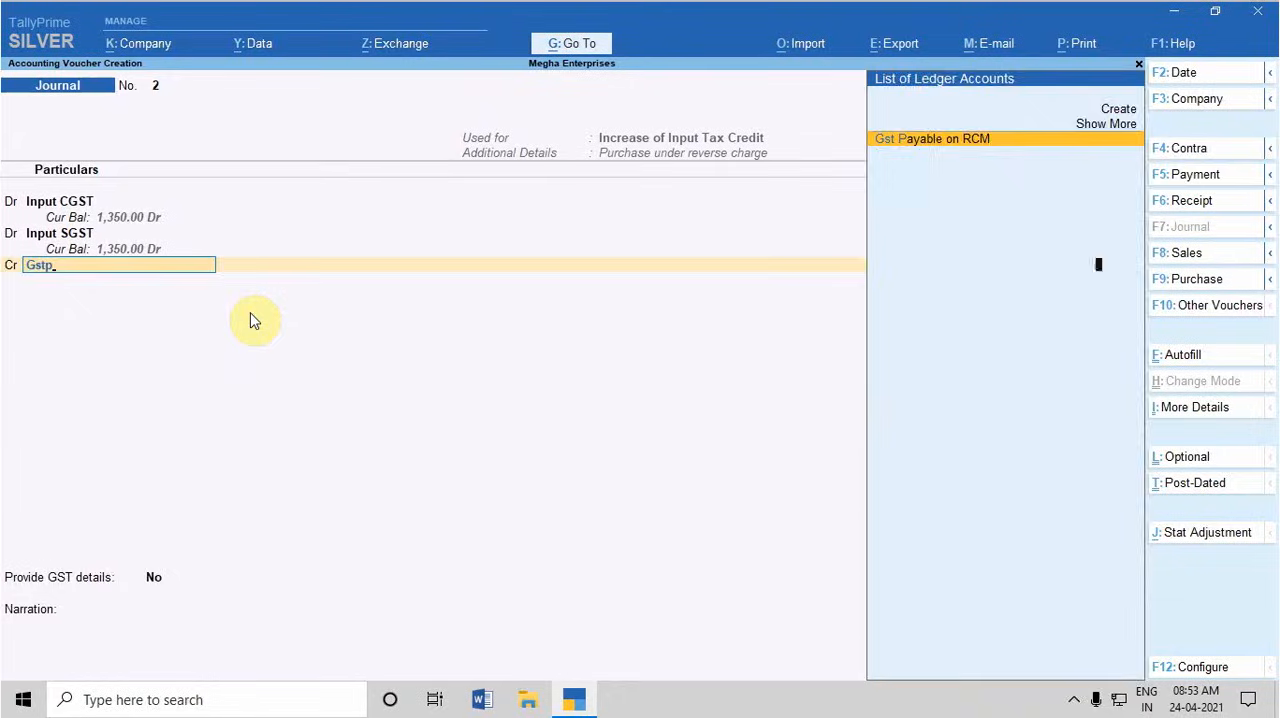
pyautogui.press('Return')
# Provide GST details with the reverse charge period 1-Apr-21 to 30-Apr-21 and save the input credit journal
pyautogui.press('Return')
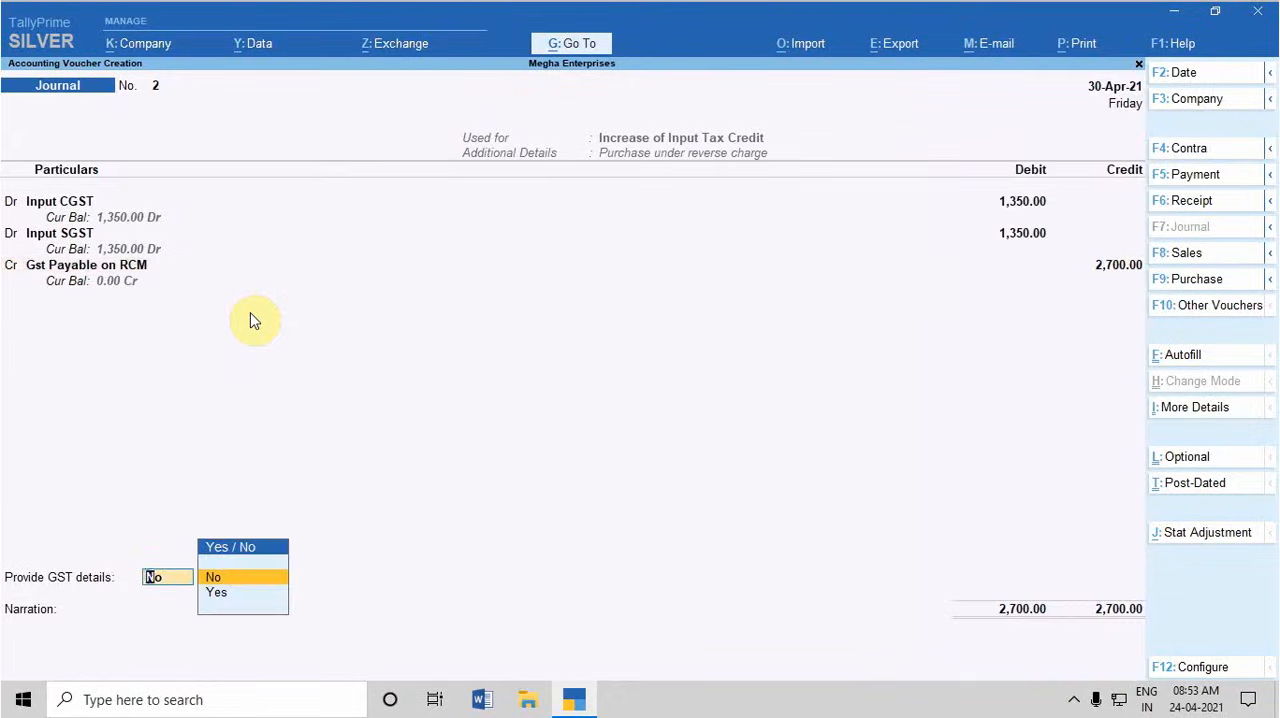
pyautogui.press('Down')
pyautogui.press('Return')
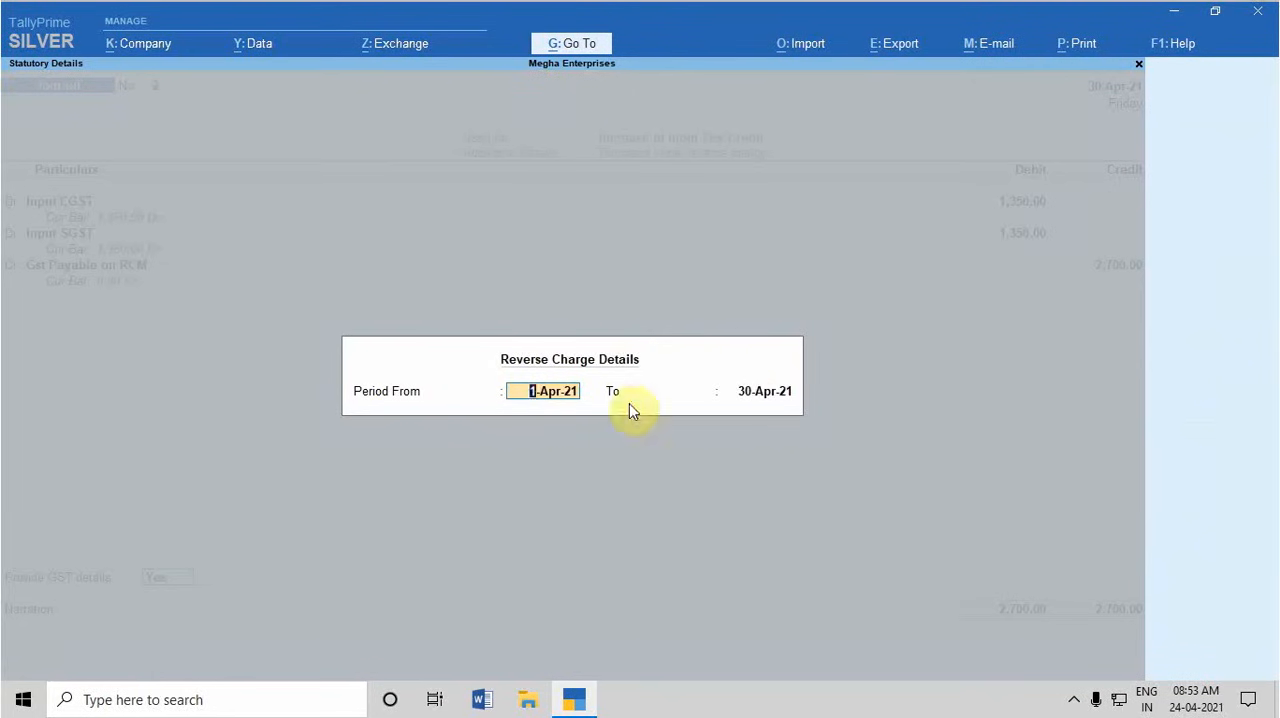
pyautogui.press('Return')
pyautogui.press('Return')
pyautogui.press('Return')
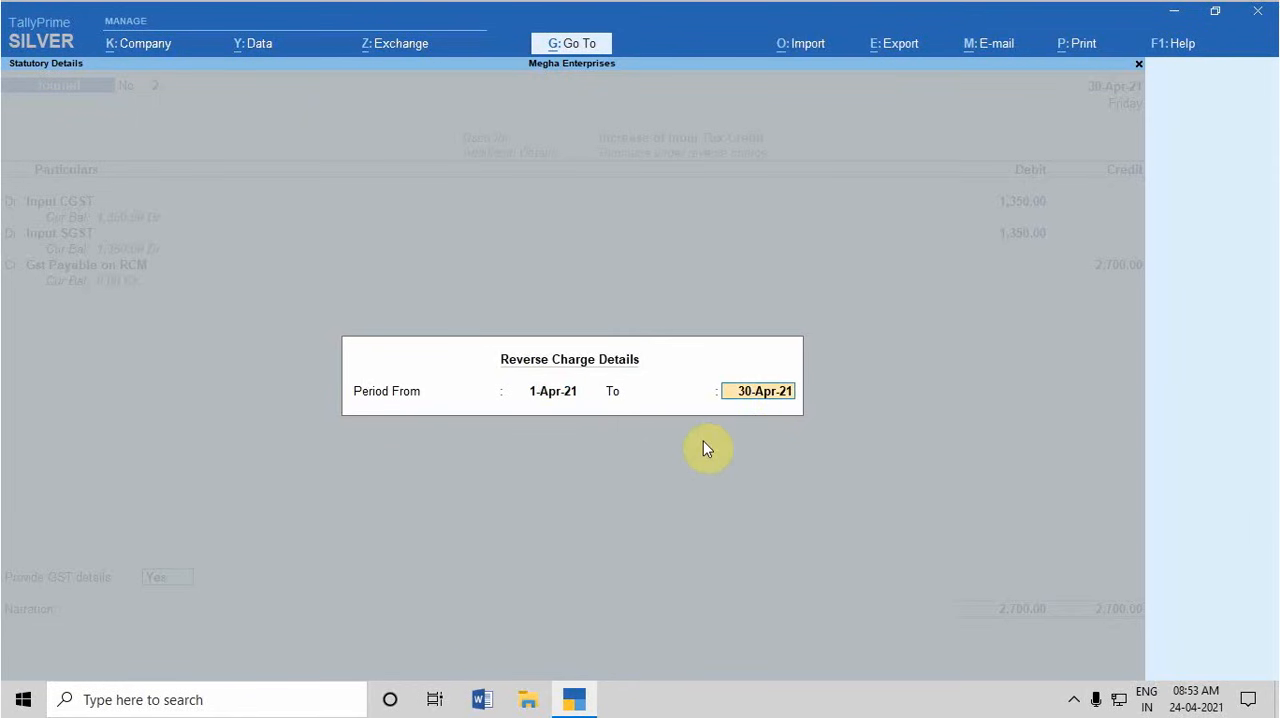
pyautogui.press('Return')
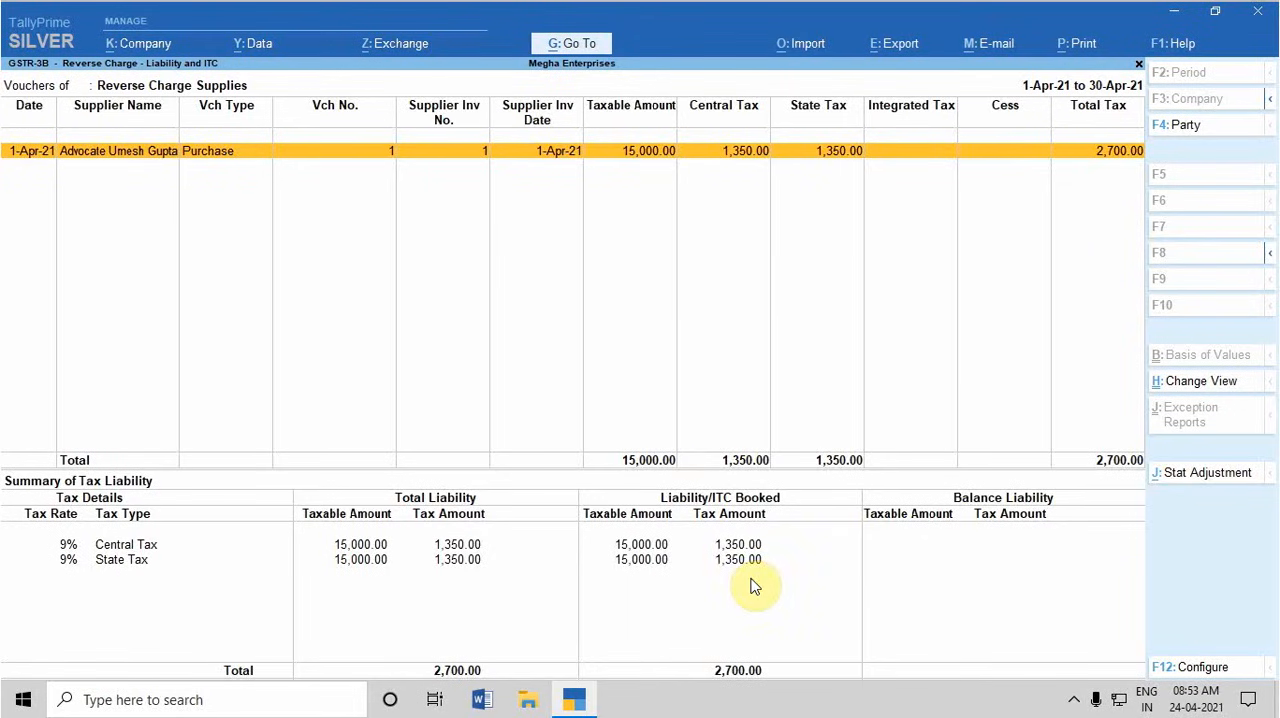
# Examine the booked and claimable ITC for April-2021 under Input Credit to be Booked in GSTR-3B
pyautogui.press('Escape')
pyautogui.press('Down')
pyautogui.press('Down')
pyautogui.press('Down')
pyautogui.press('Down')
pyautogui.press('Down')
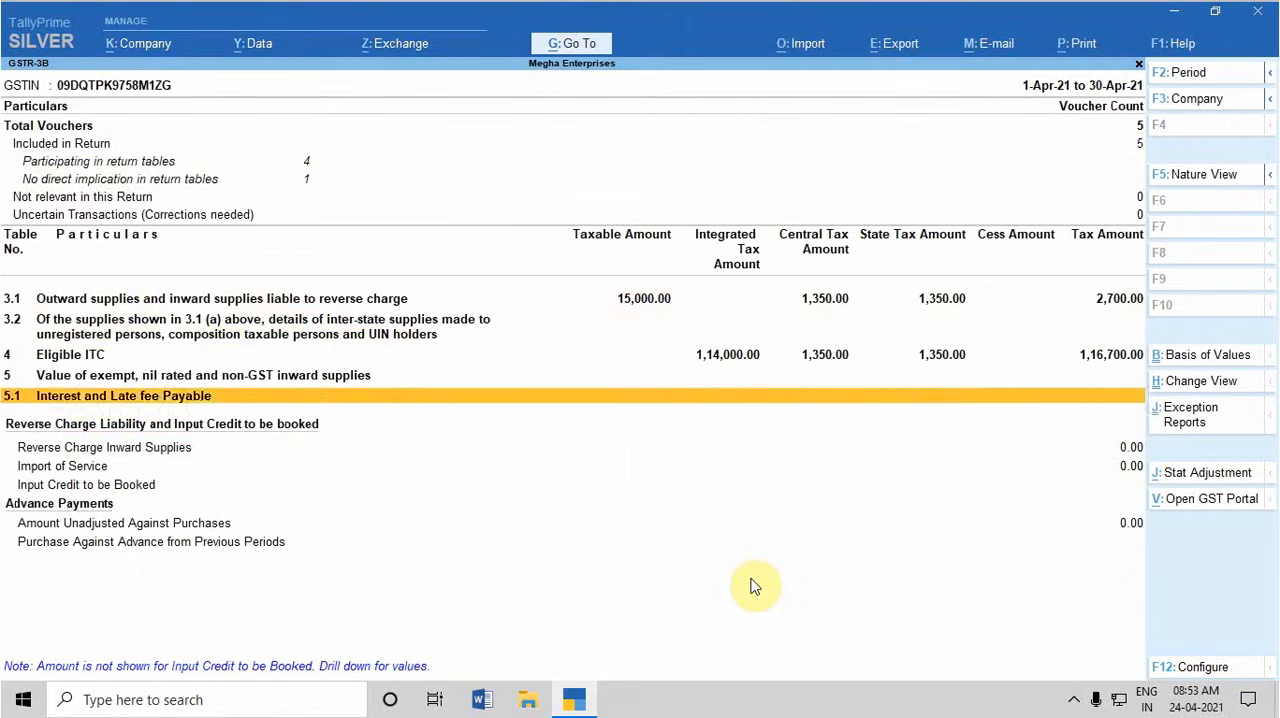
pyautogui.press('Down')
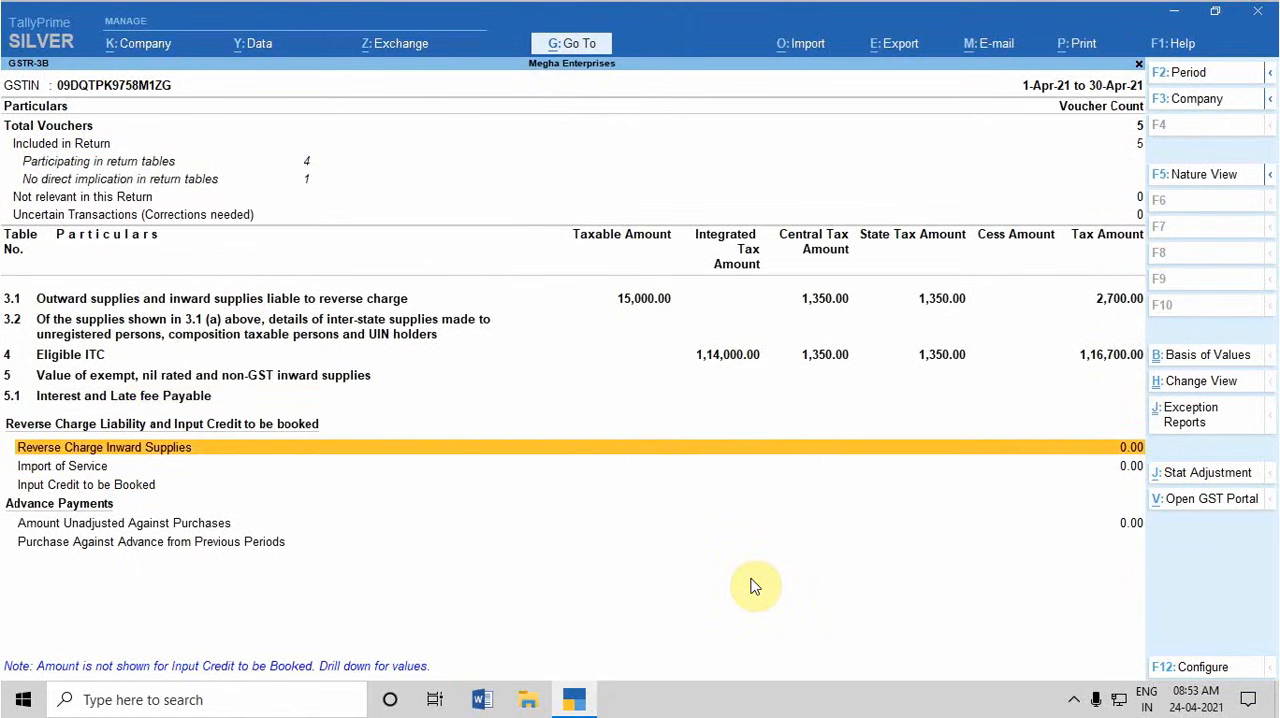
pyautogui.press('Down')
pyautogui.press('Down')
pyautogui.press('Return')
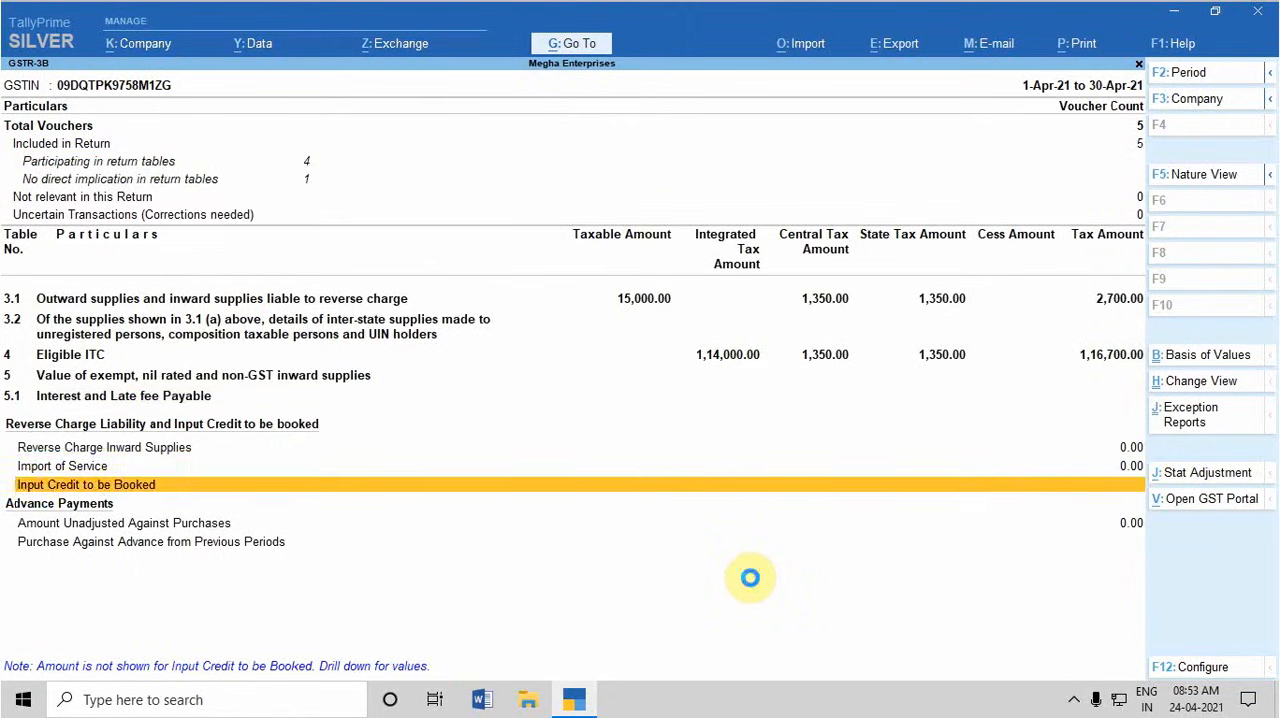
pyautogui.press('Down')
pyautogui.press('Down')
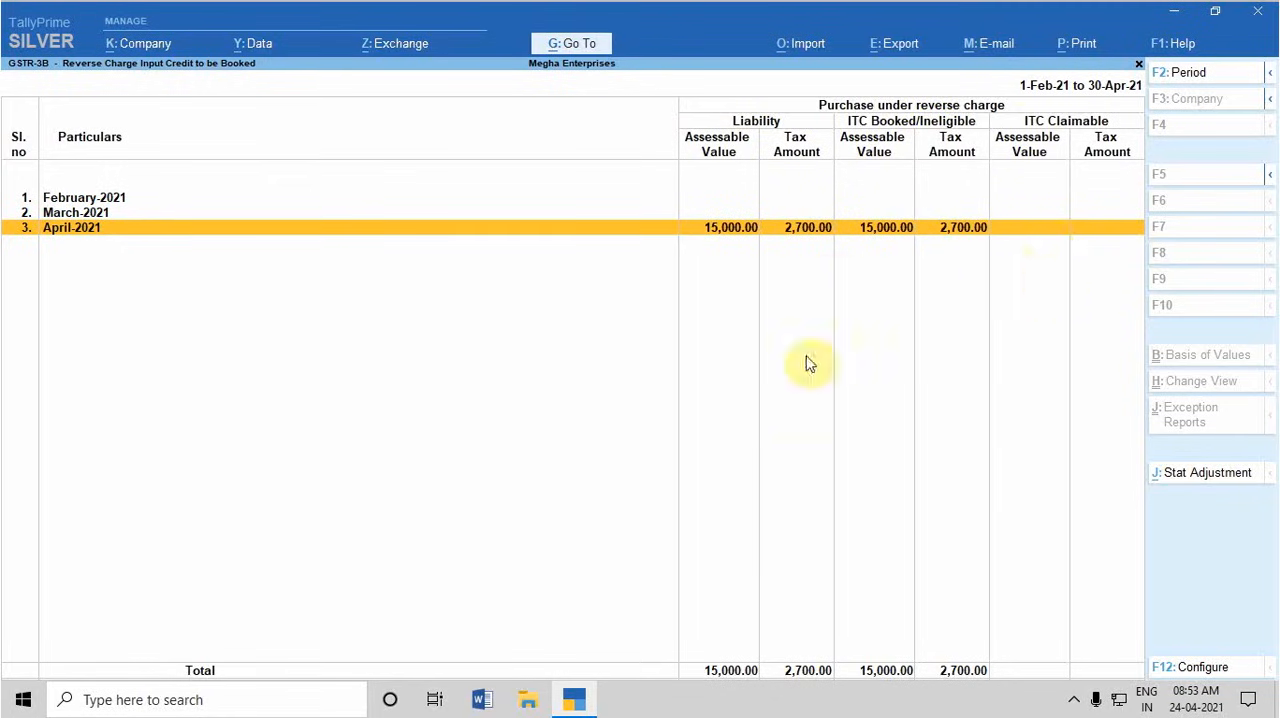
pyautogui.press('Escape')
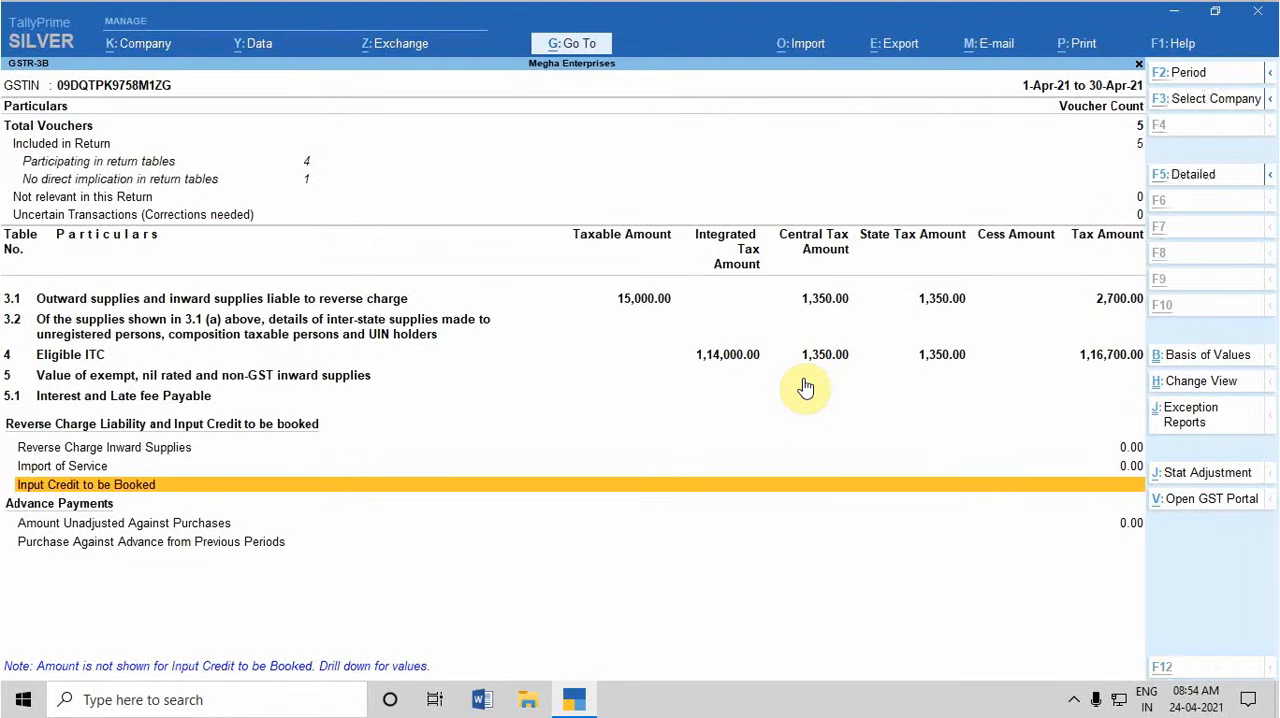
# Print the GSTR-3B return form for April 2021 so that it opens in Word
pyautogui.hotkey('alt', 'p')
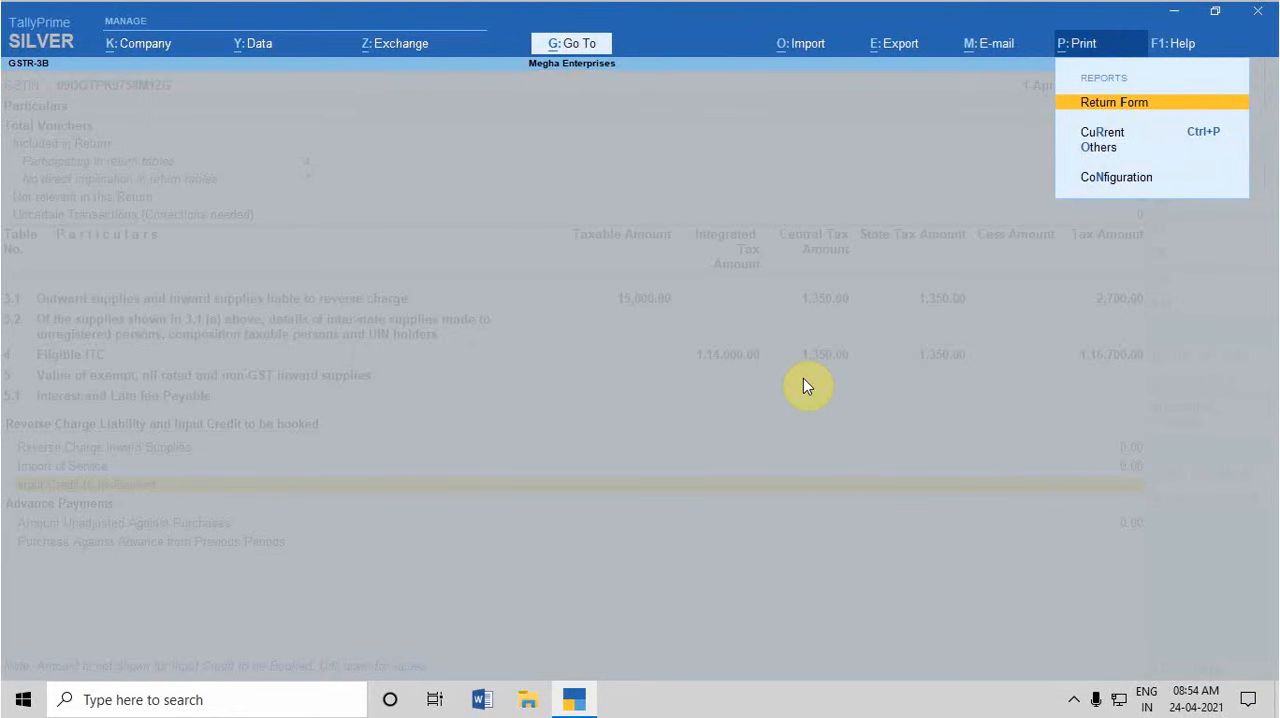
pyautogui.press('Return')
pyautogui.press('i')
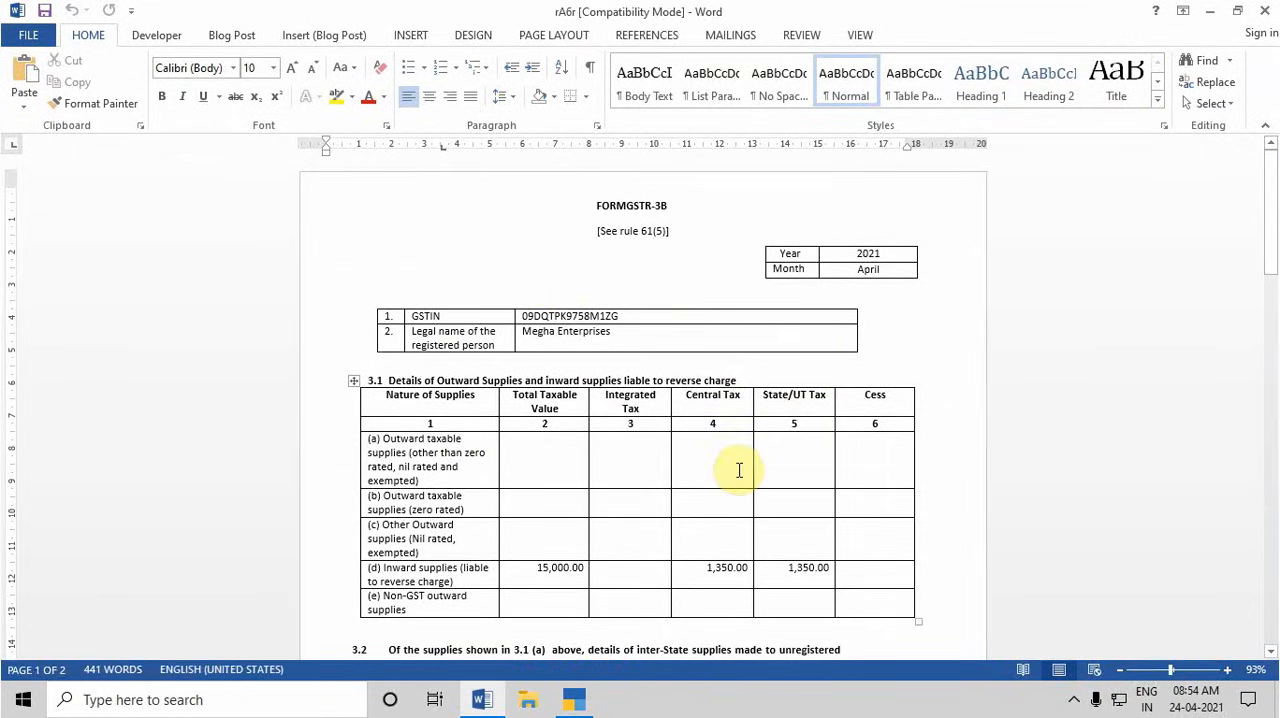
# Examine the reverse charge inward supplies in section 3.1 and the Eligible ITC in section 4 of the form
pyautogui.scroll(-1, 744, 466)
pyautogui.scroll(1, 744, 466)
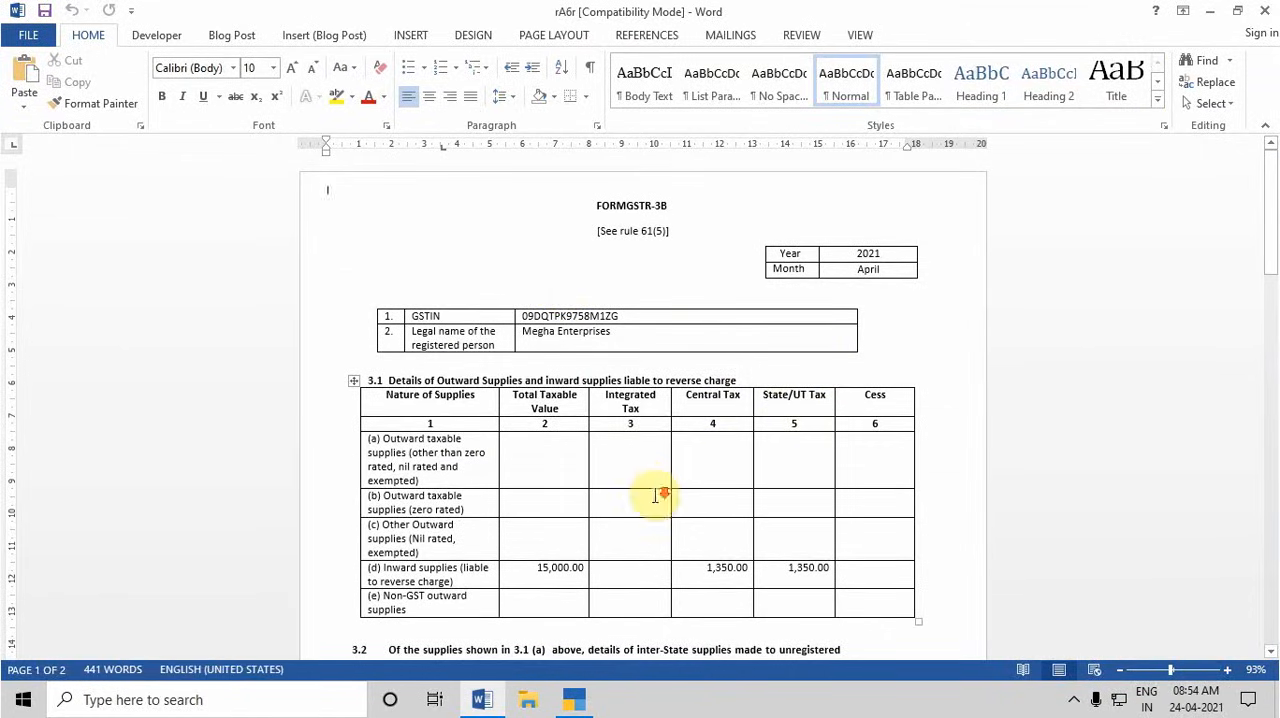
pyautogui.scroll(-4, 659, 497)
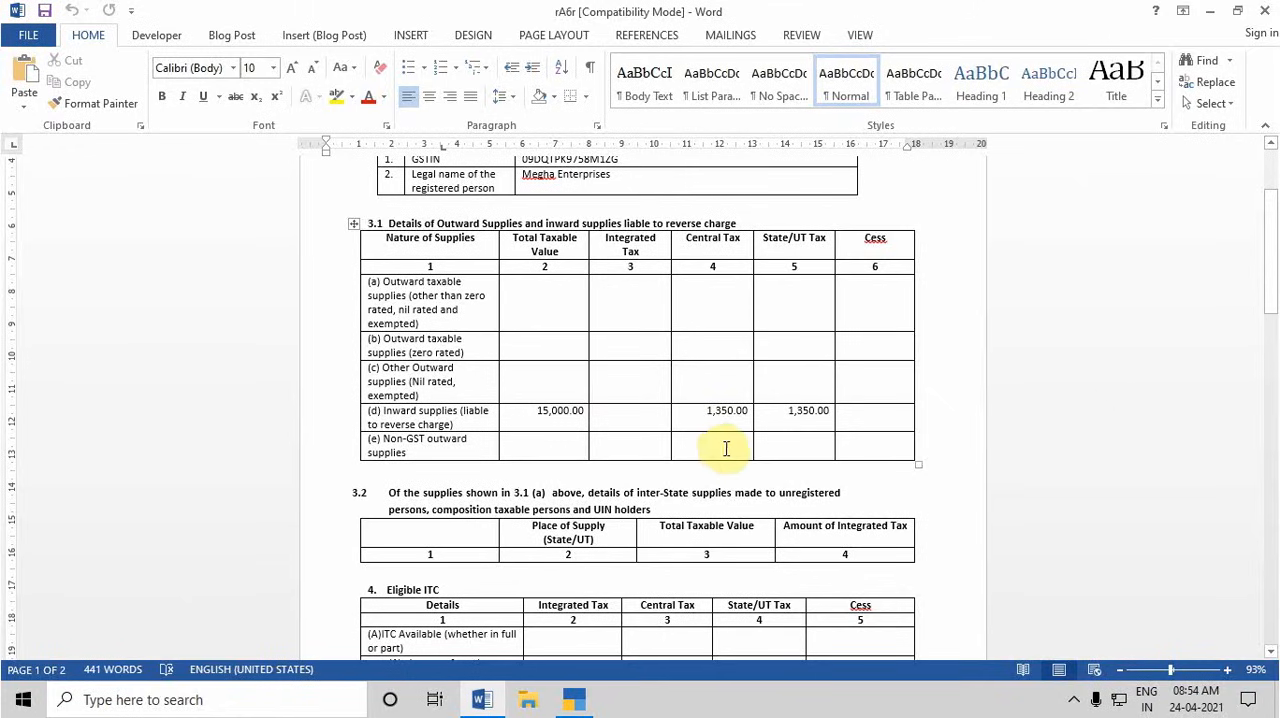
pyautogui.scroll(-3, 727, 448)
pyautogui.scroll(-2, 727, 448)
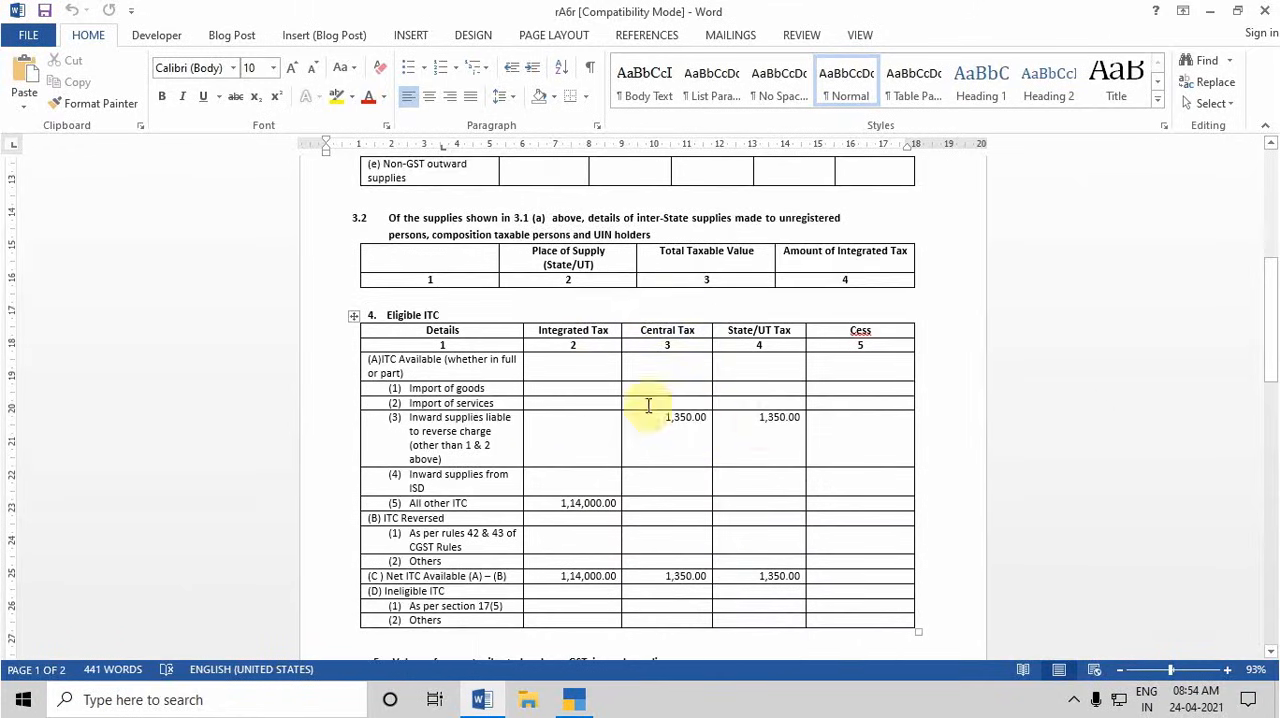
# Review the Eligible ITC table in section 4 and the start of section 5 in the GSTR-3B form
pyautogui.scroll(-2, 678, 540)
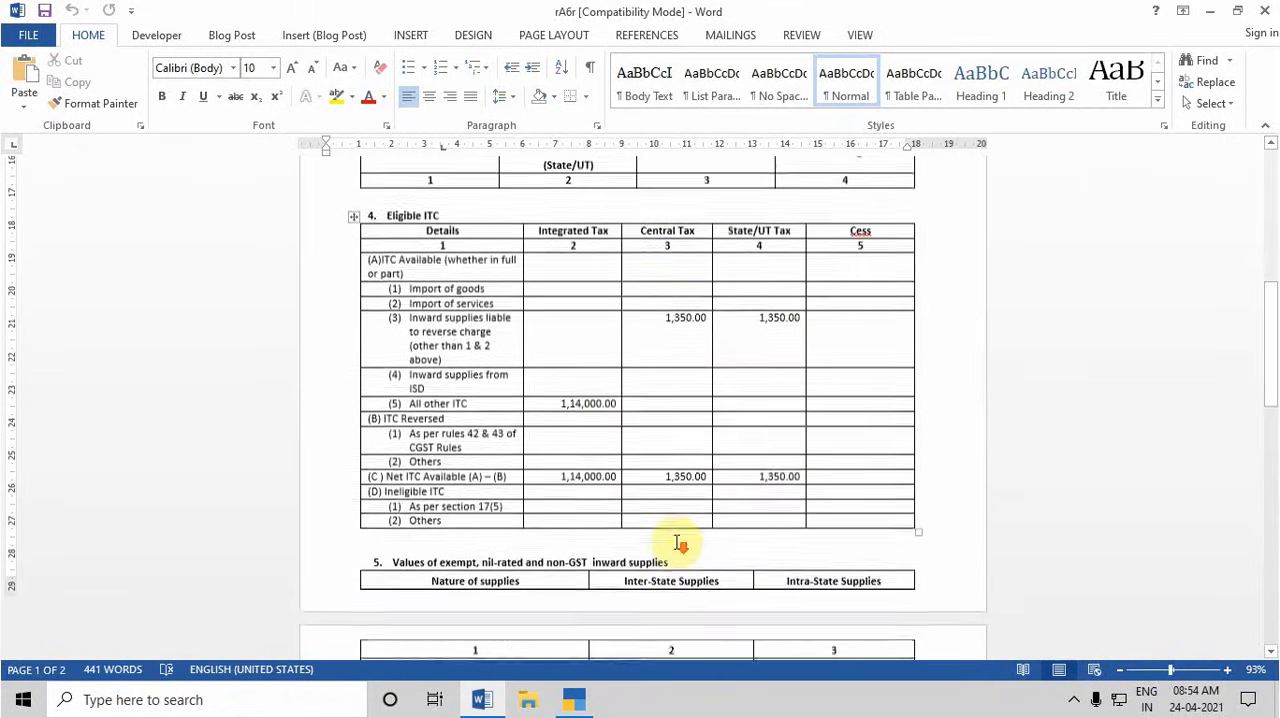
pyautogui.scroll(2, 677, 537)
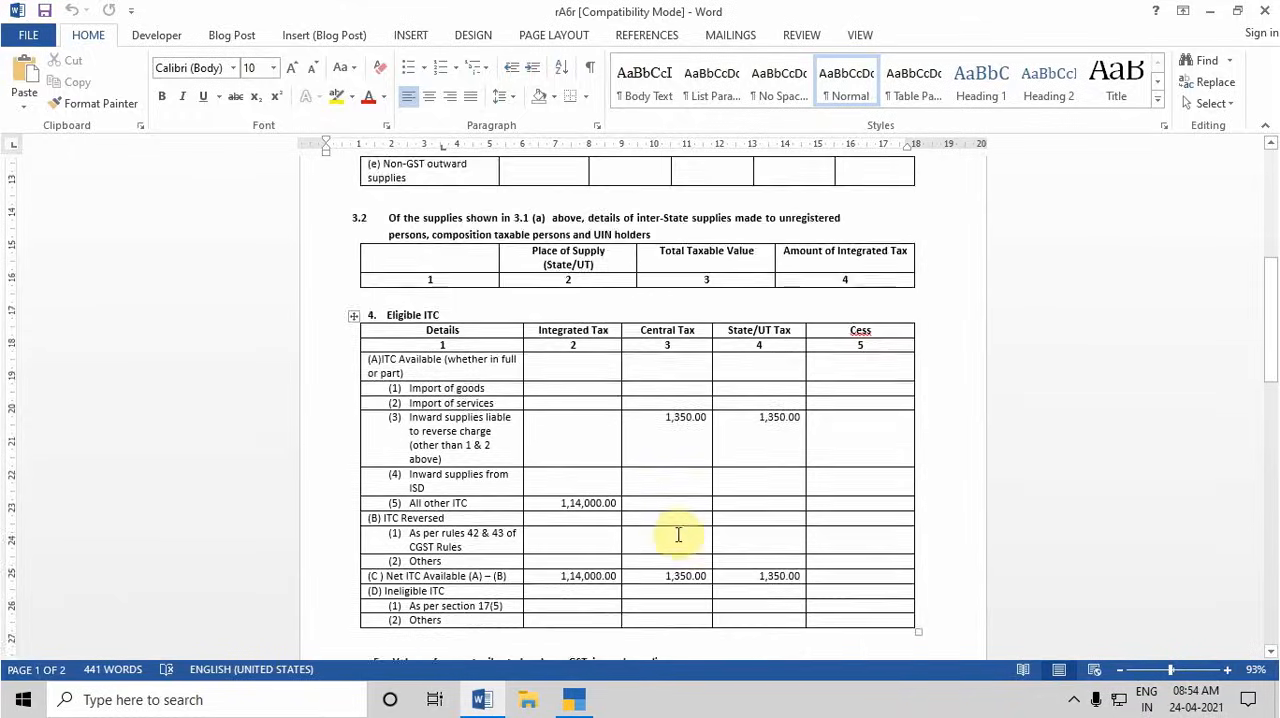
pyautogui.scroll(-1, 679, 530)
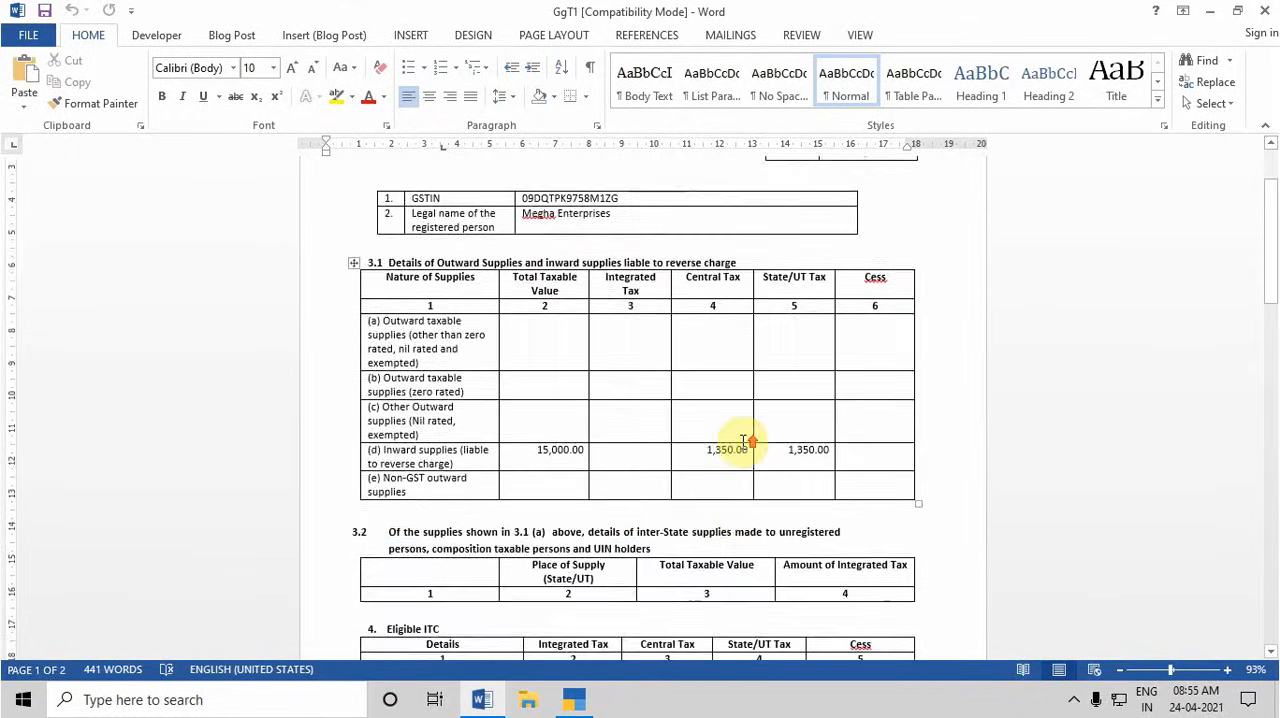
pyautogui.scroll(2, 743, 441)
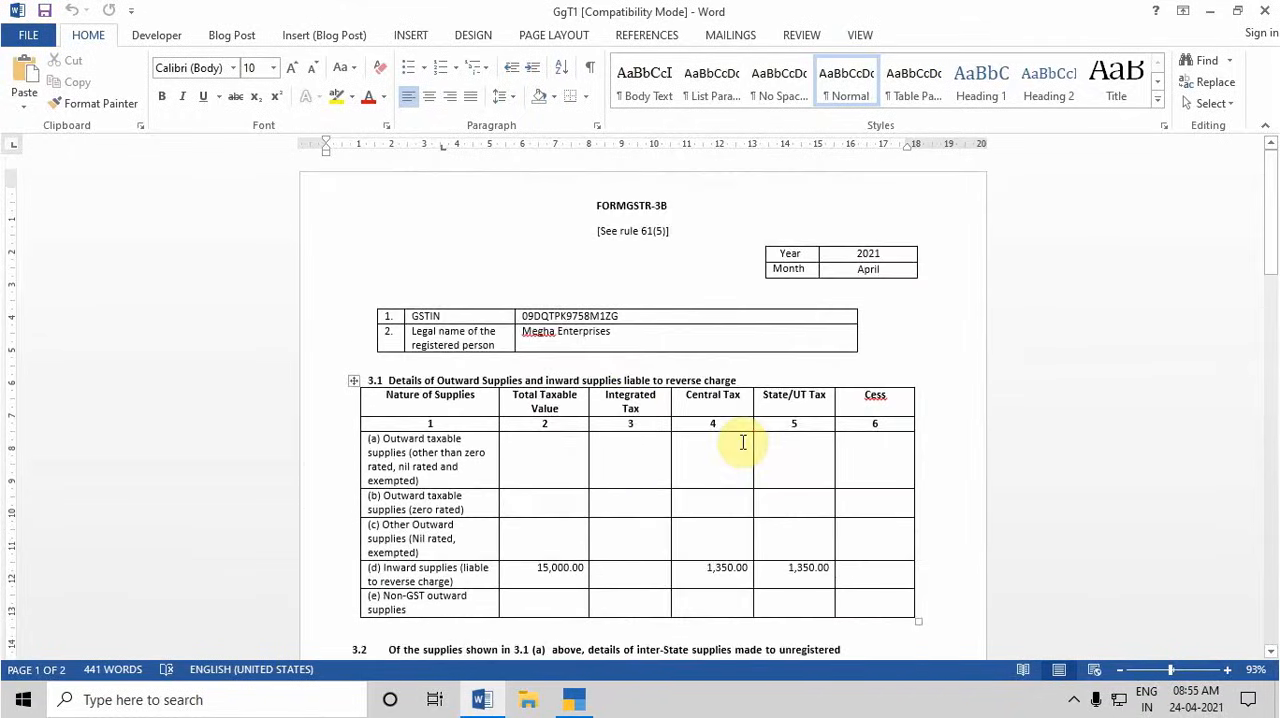
# Compare the reverse charge inward supplies in row 3.1(d) with the matching credit in row 4(A)(3) and the net ITC of the reprinted form
pyautogui.scroll(-2, 743, 441)
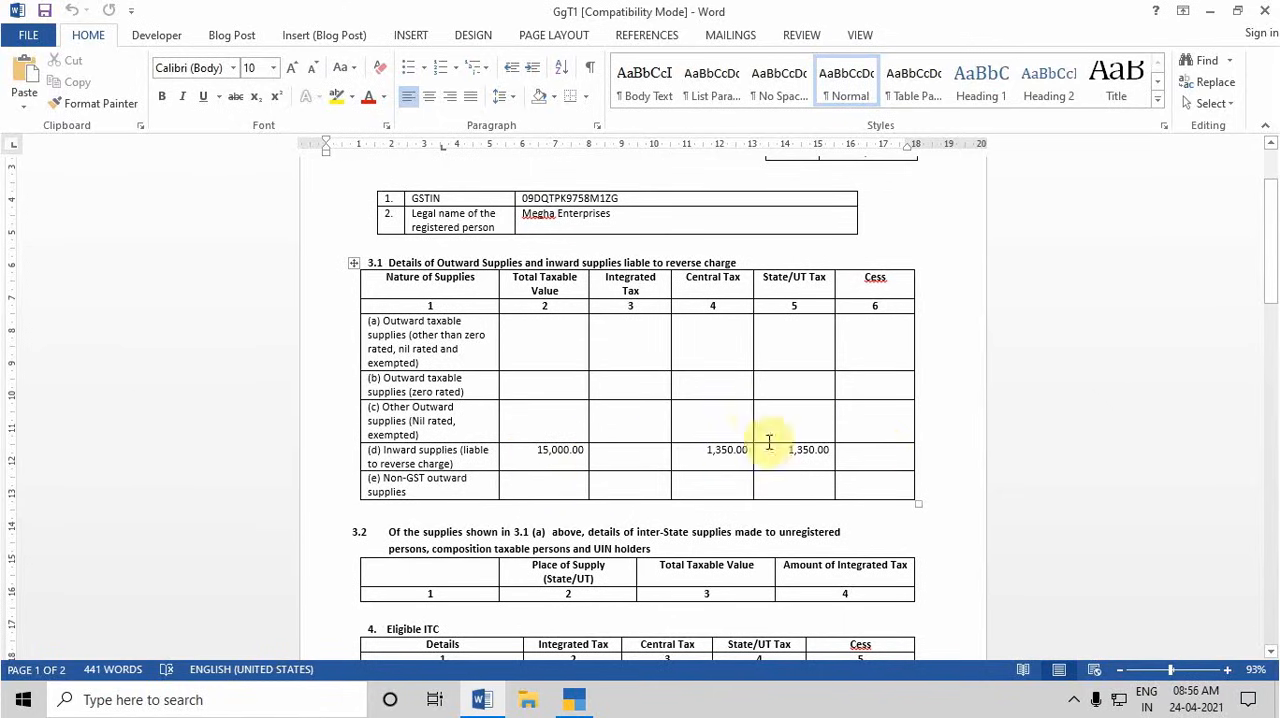
pyautogui.scroll(3, 751, 400)
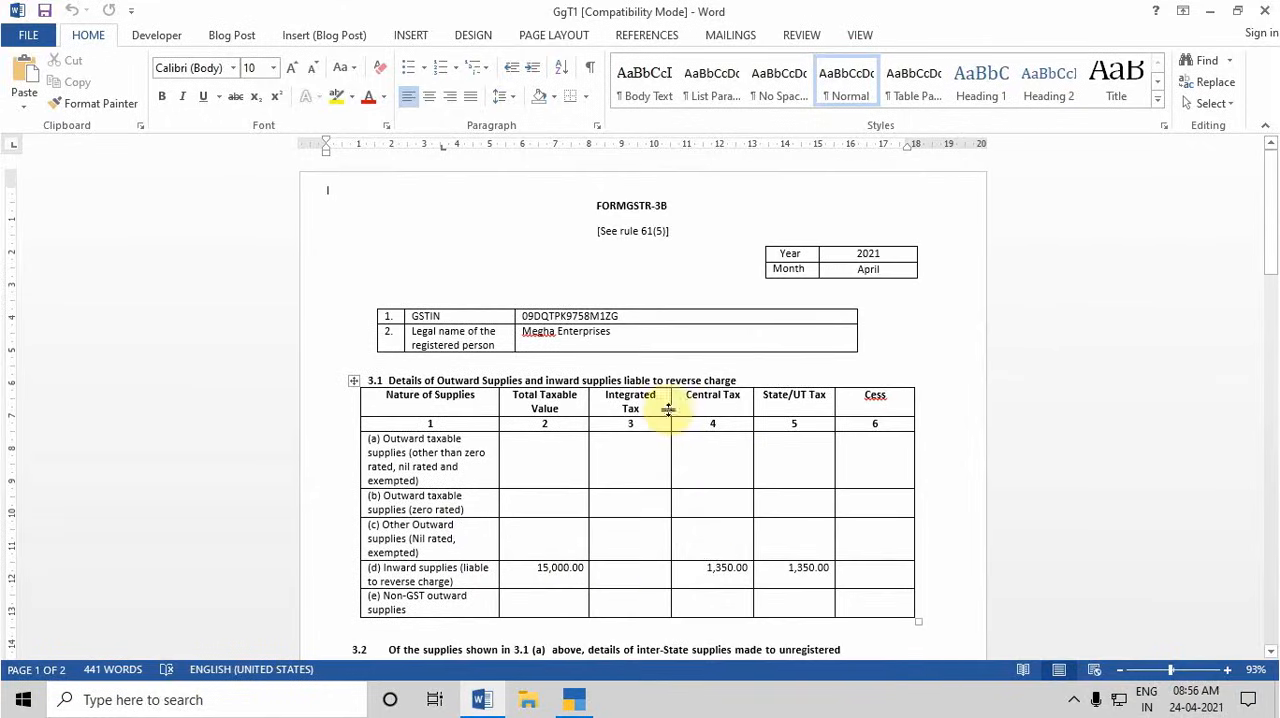
pyautogui.scroll(-2, 686, 548)
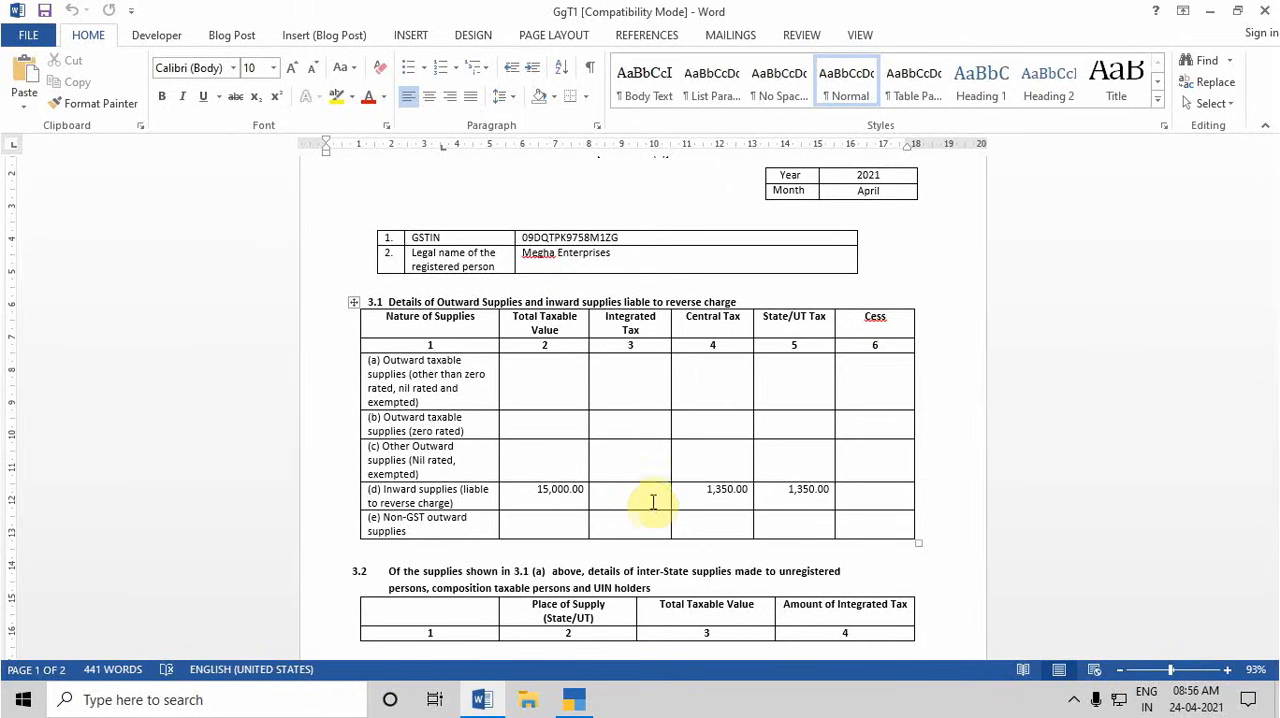
pyautogui.scroll(-5, 834, 528)
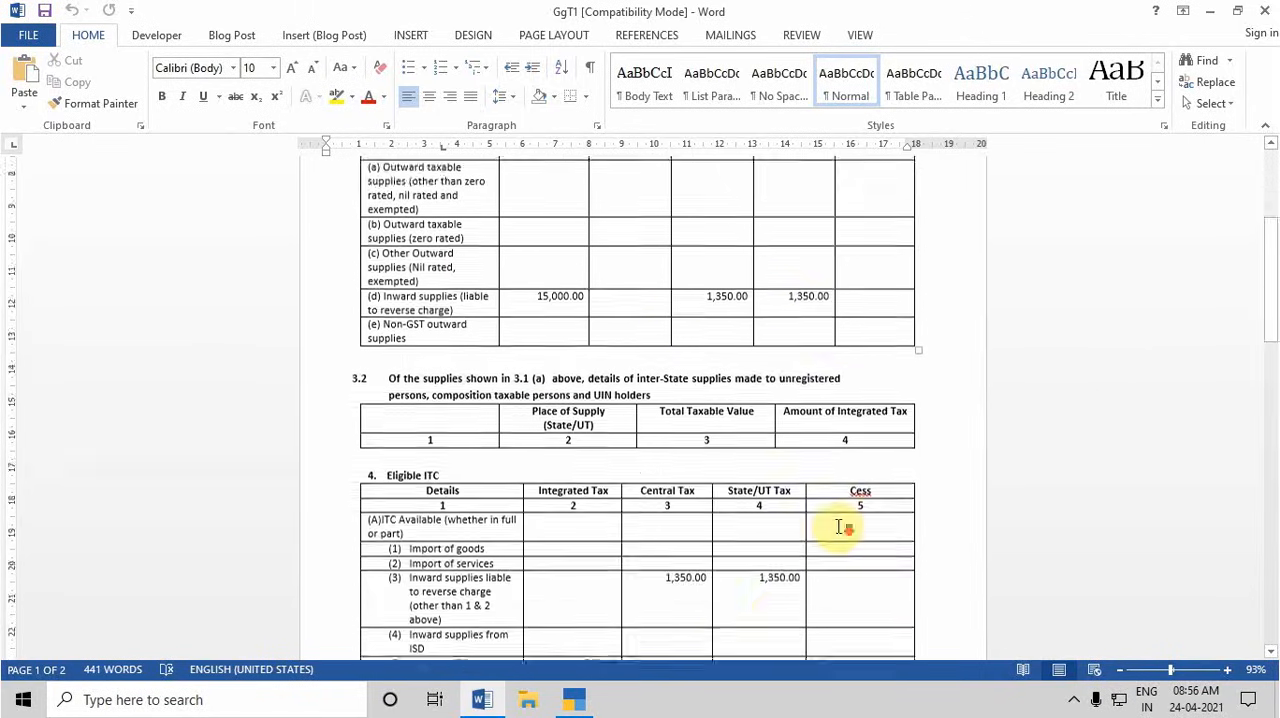
pyautogui.scroll(7, 821, 483)
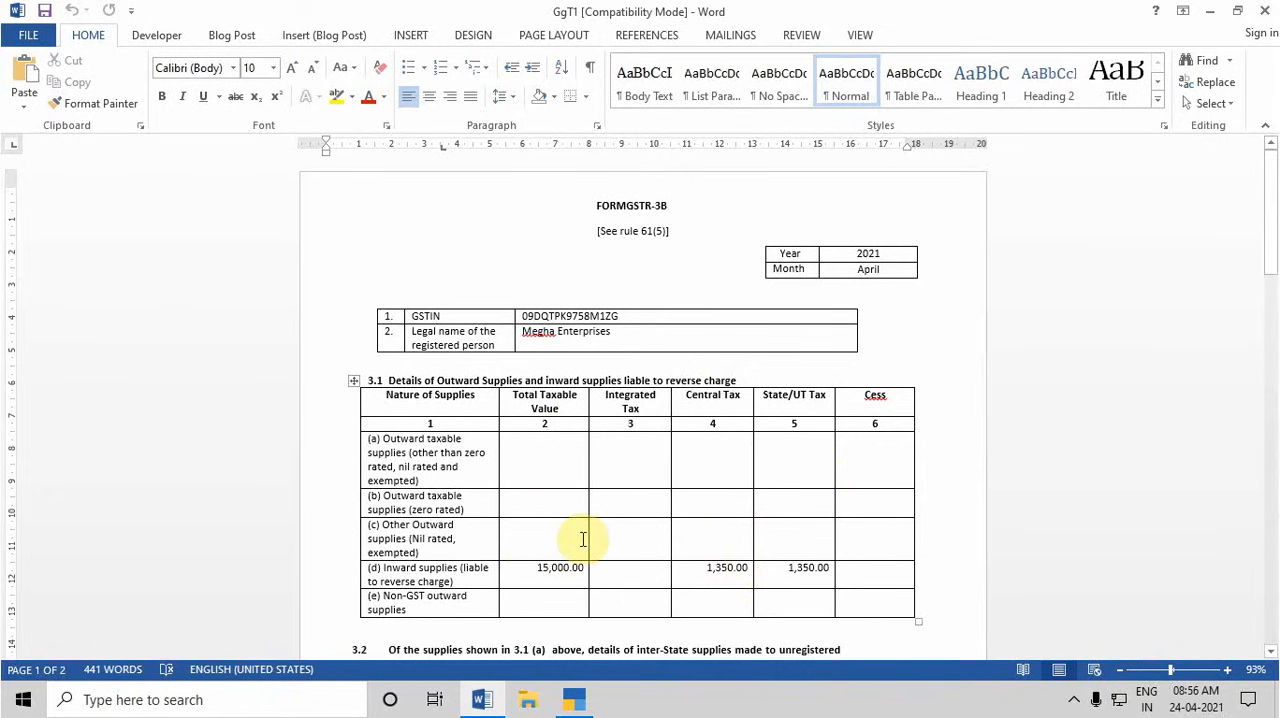
pyautogui.scroll(-6, 583, 540)
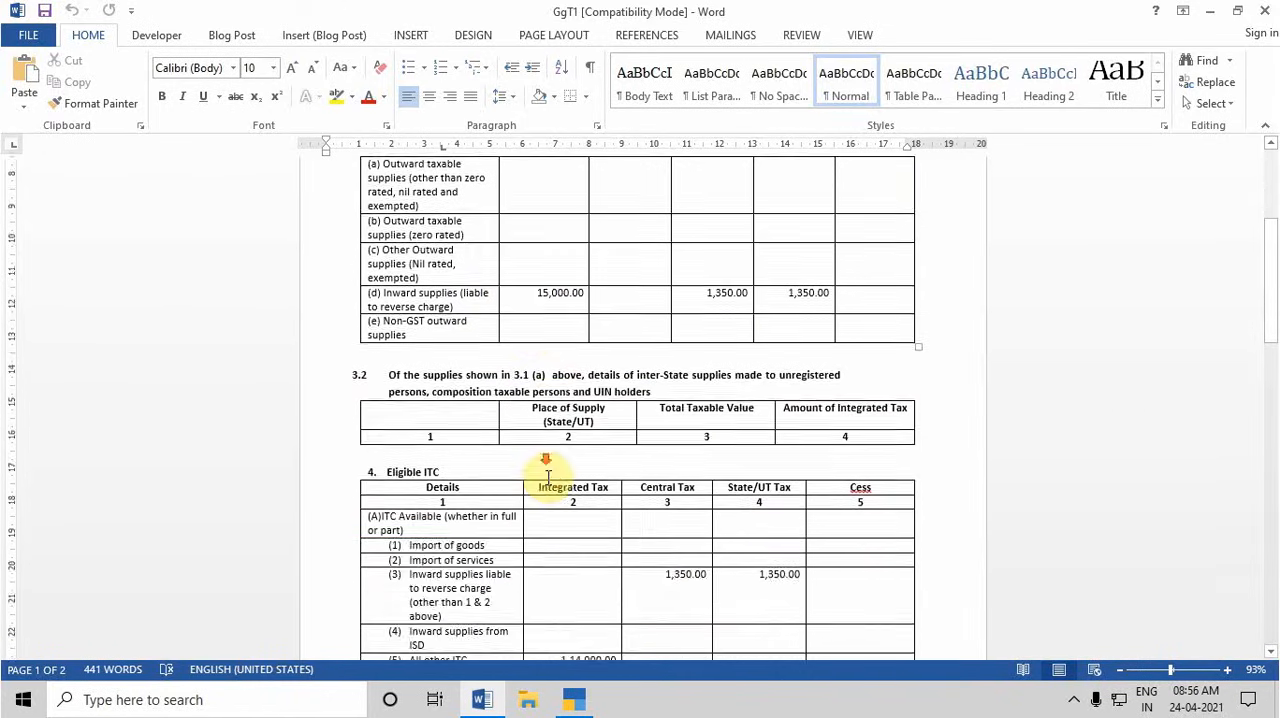
pyautogui.scroll(4, 546, 470)
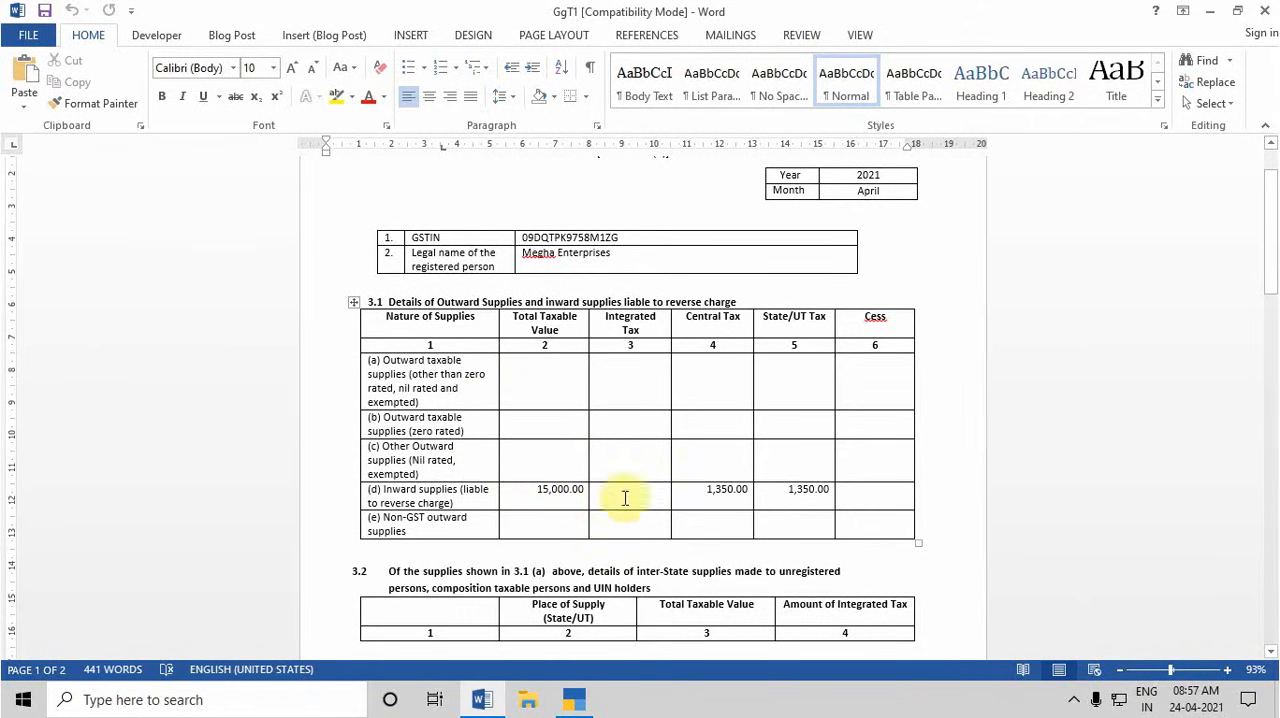
pyautogui.scroll(-6, 783, 515)
pyautogui.scroll(-3, 778, 516)
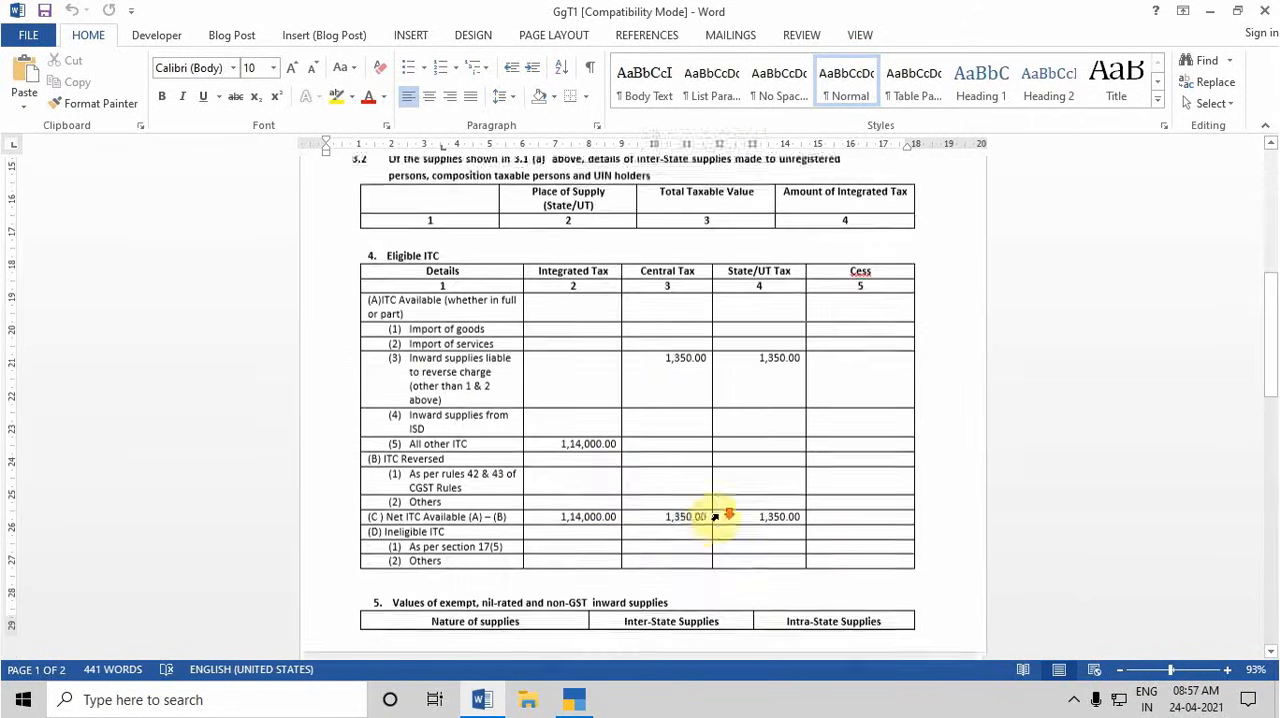
pyautogui.scroll(2, 798, 389)
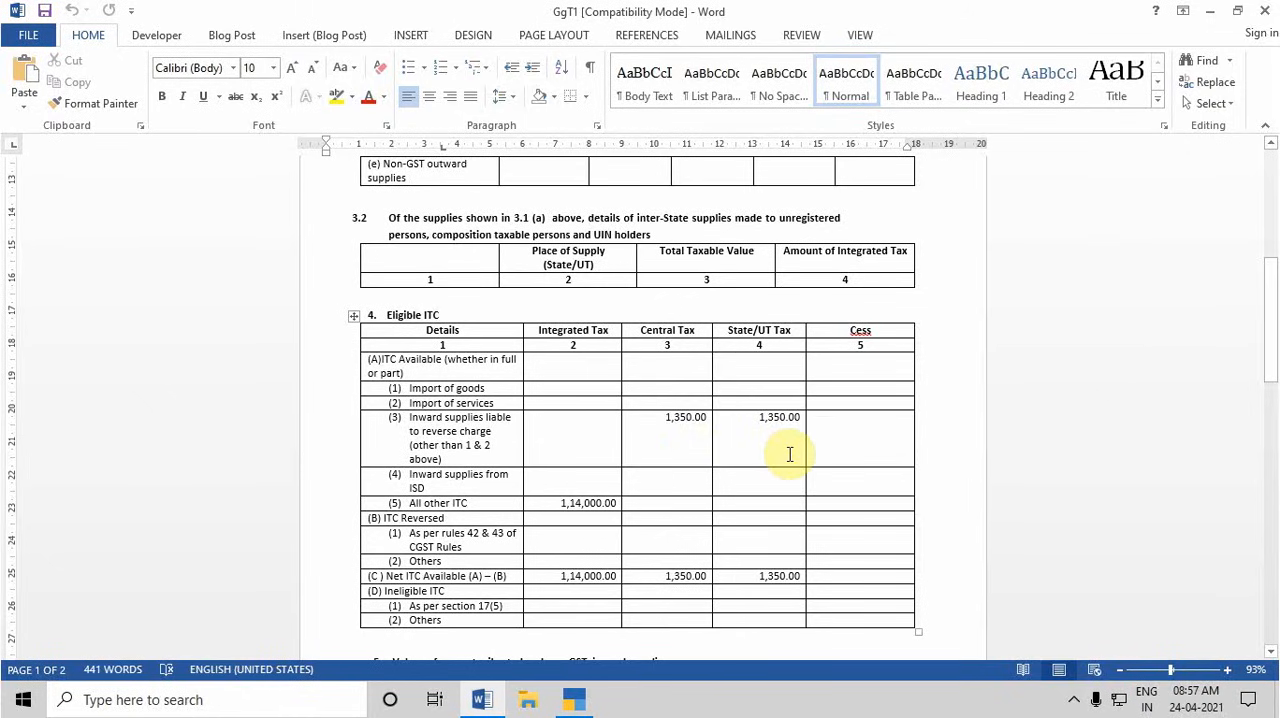
pyautogui.scroll(3, 700, 430)
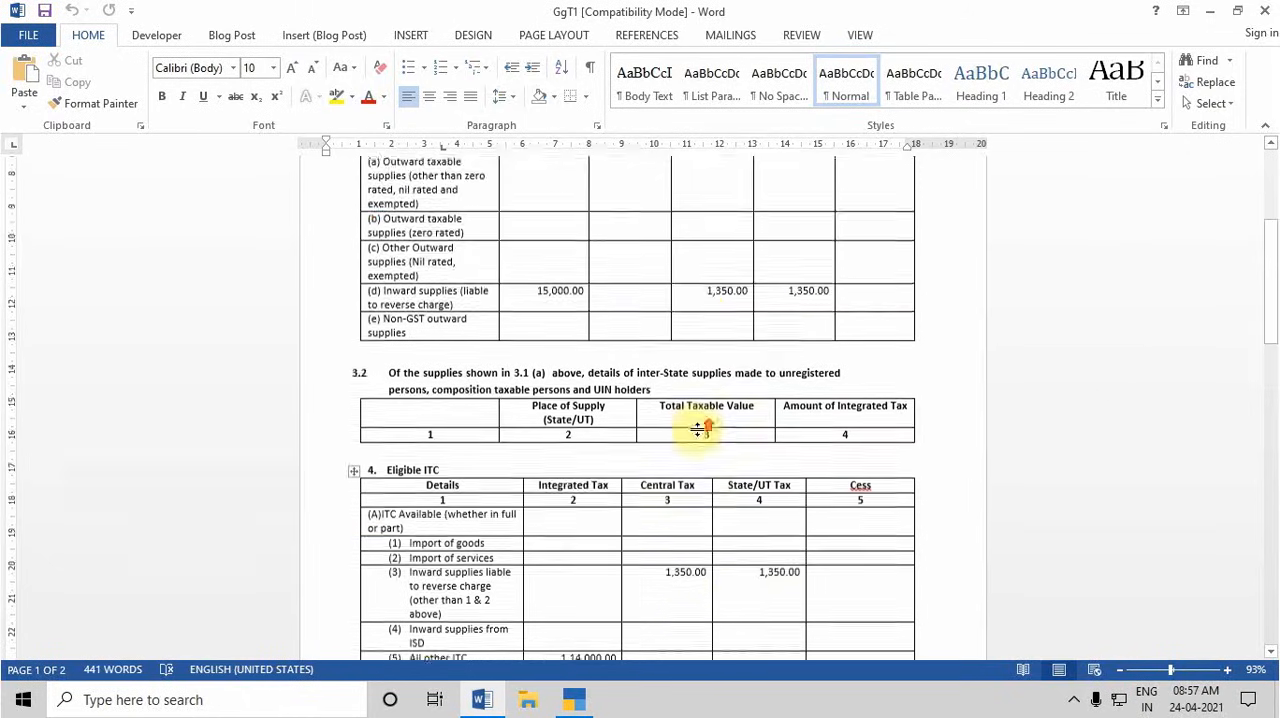
pyautogui.scroll(-2, 706, 430)
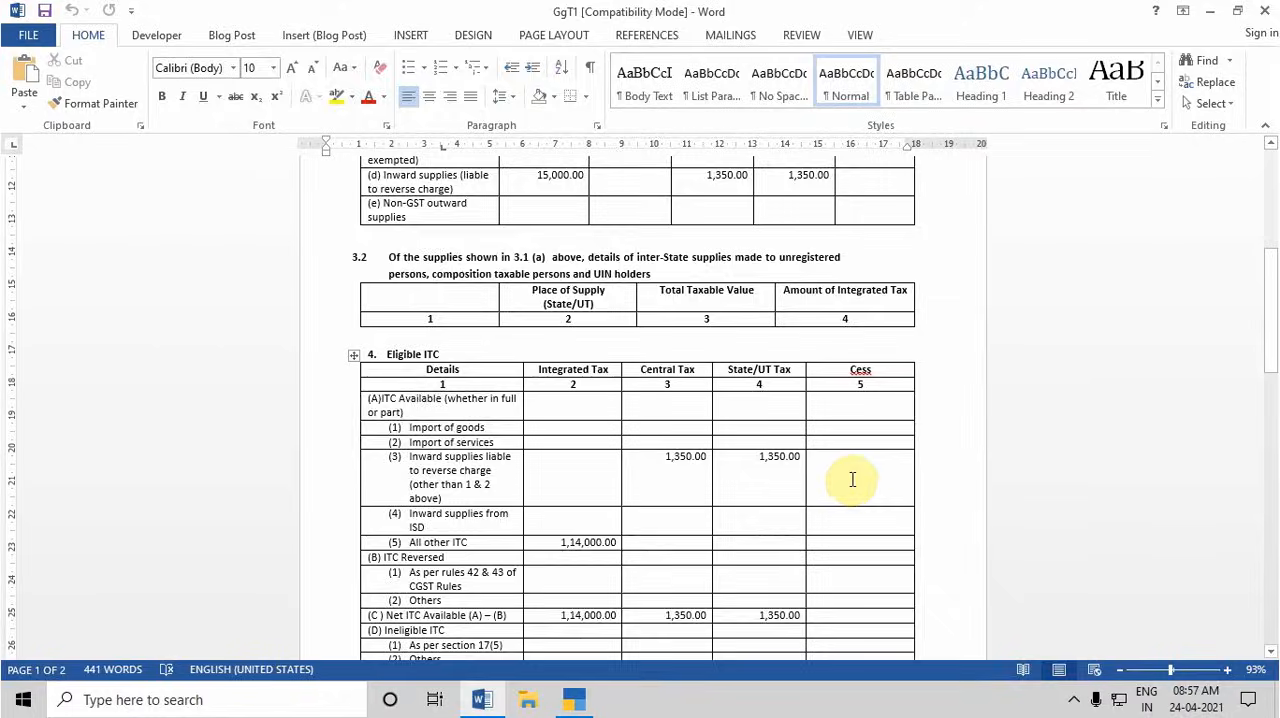
pyautogui.scroll(-1, 853, 480)
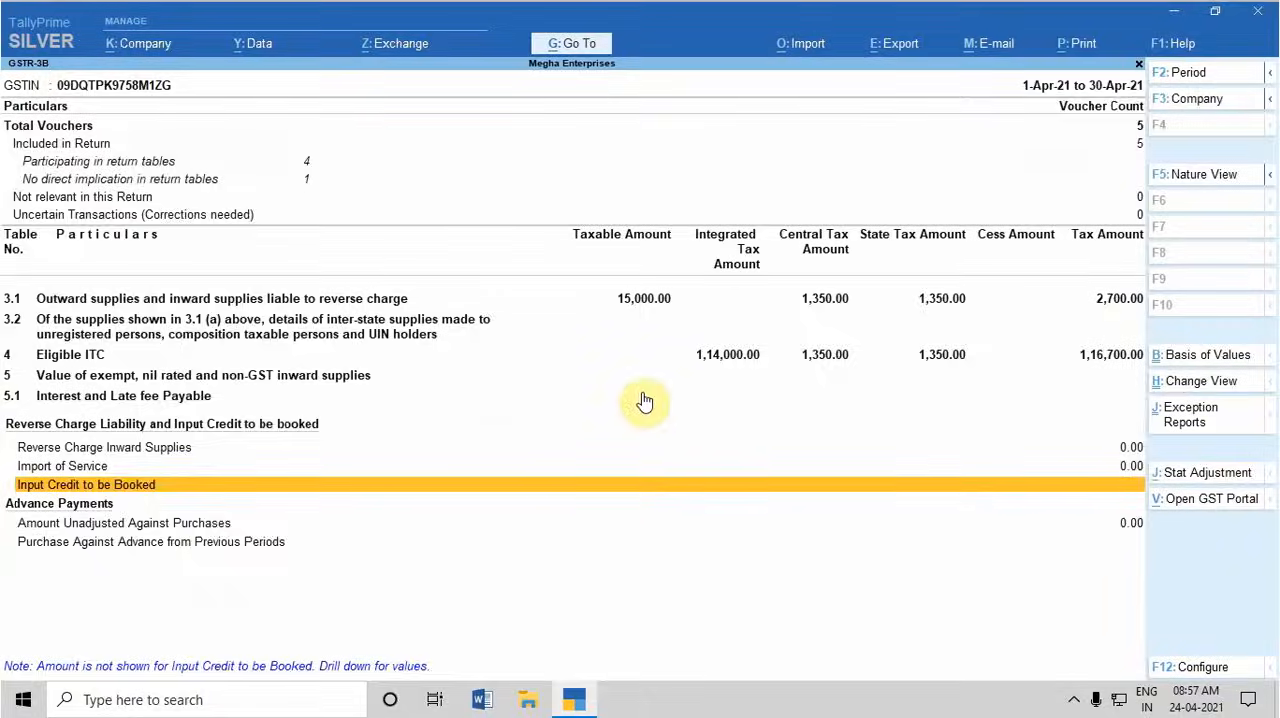
# Close the GSTR-3B report in TallyPrime and return to the Gateway of Tally
pyautogui.press('Escape')
pyautogui.press('Escape')
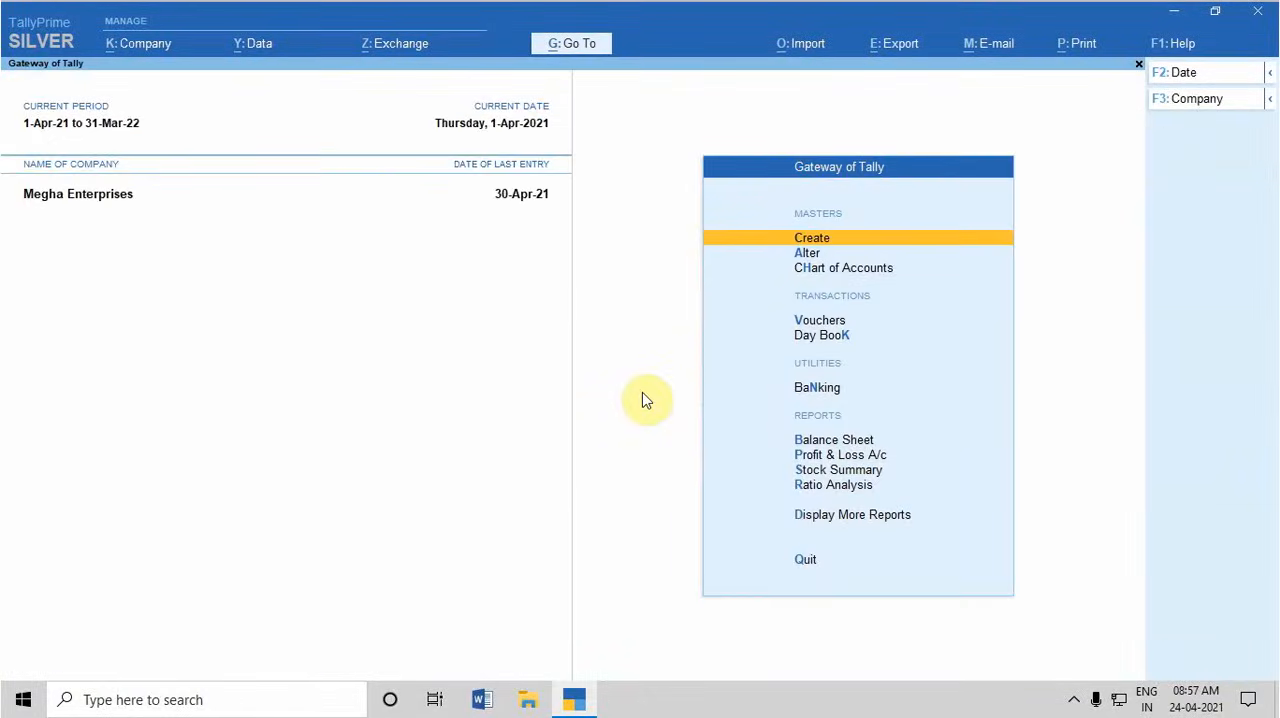